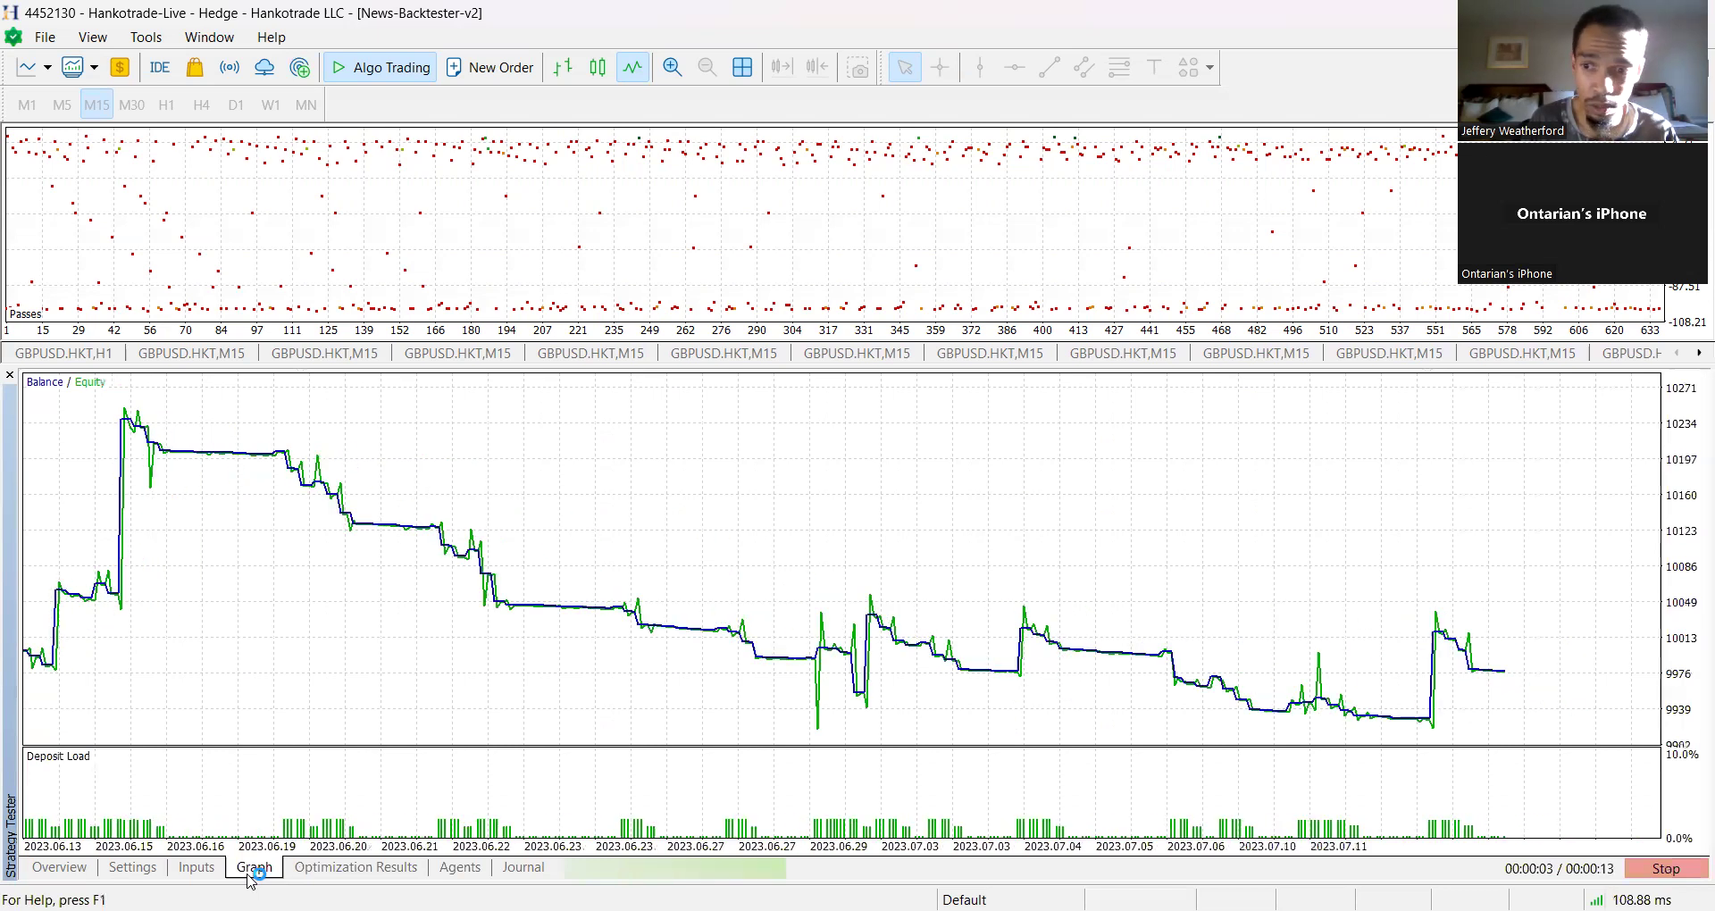
- Choose News-Backtester-v2 as the expert for viewing previous single test results in the tester inputs
{"action": "left_click", "coordinate": [191, 873]}
{"action": "left_click", "coordinate": [132, 870]}
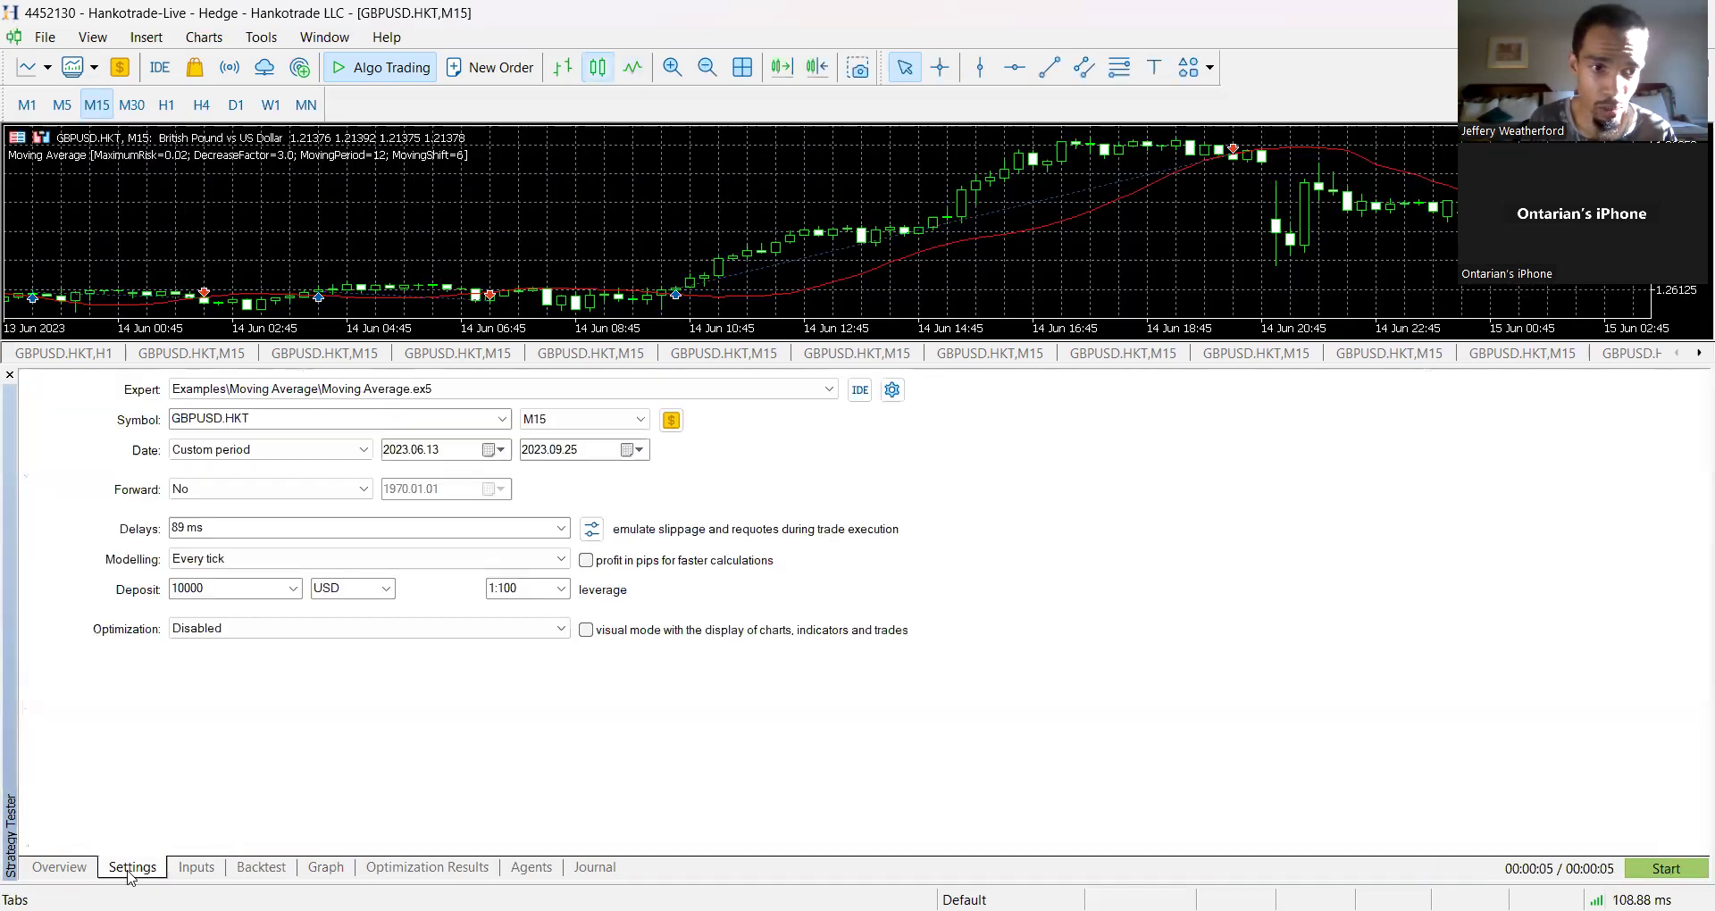
{"action": "left_click", "coordinate": [195, 871]}
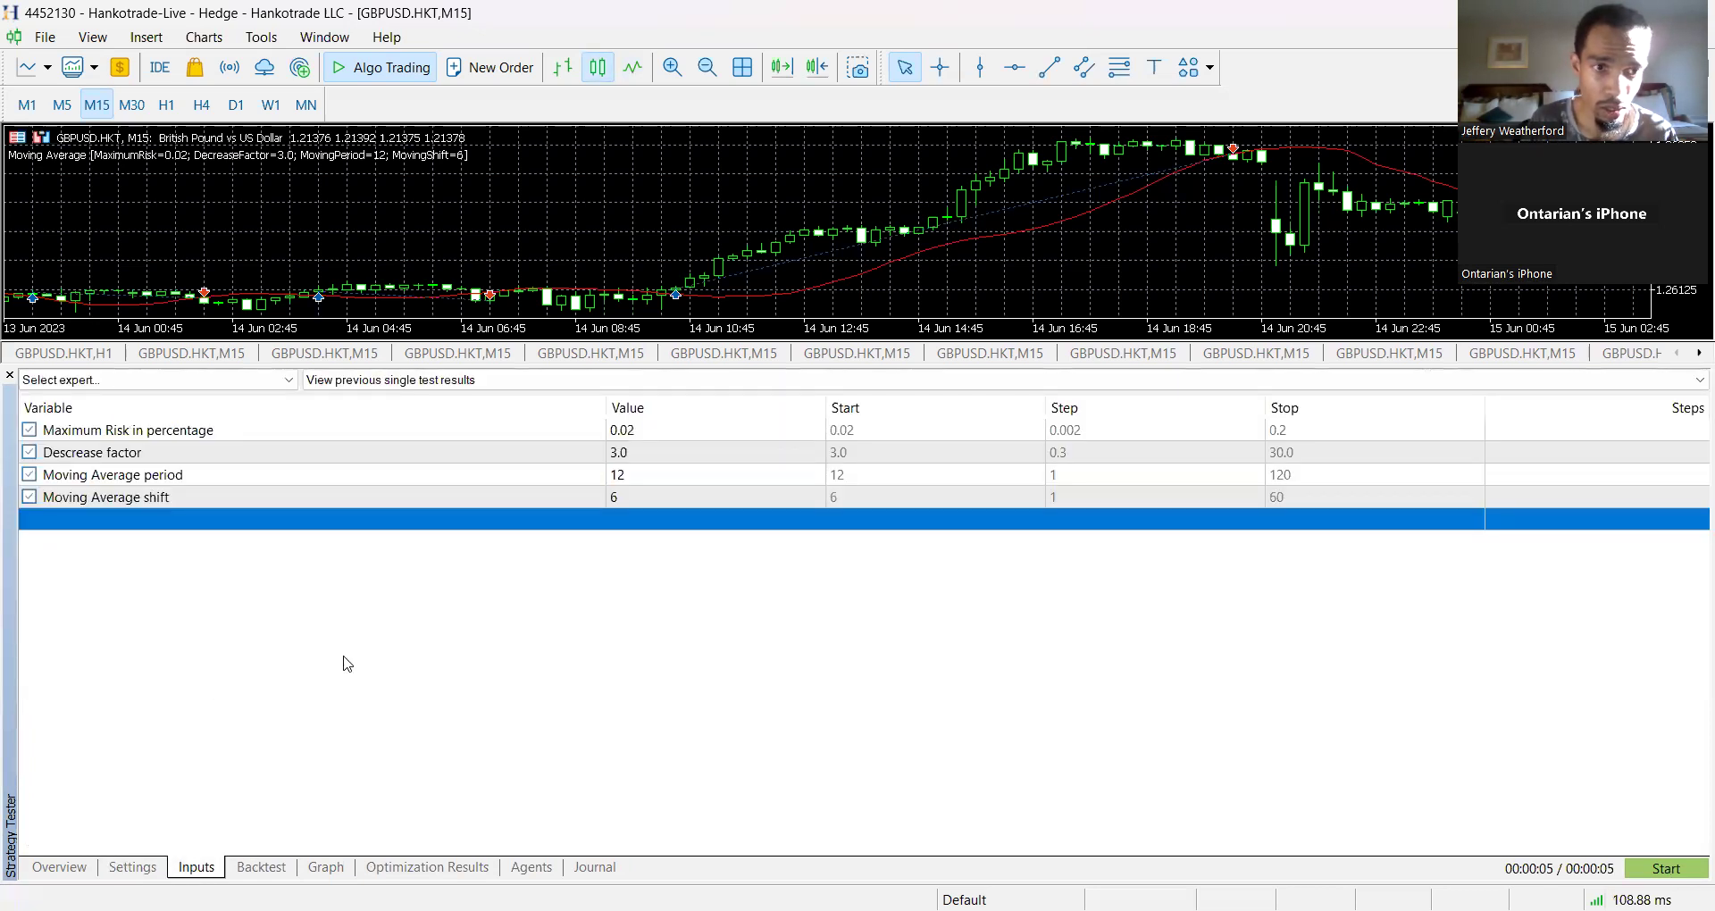
{"action": "left_click", "coordinate": [276, 385]}
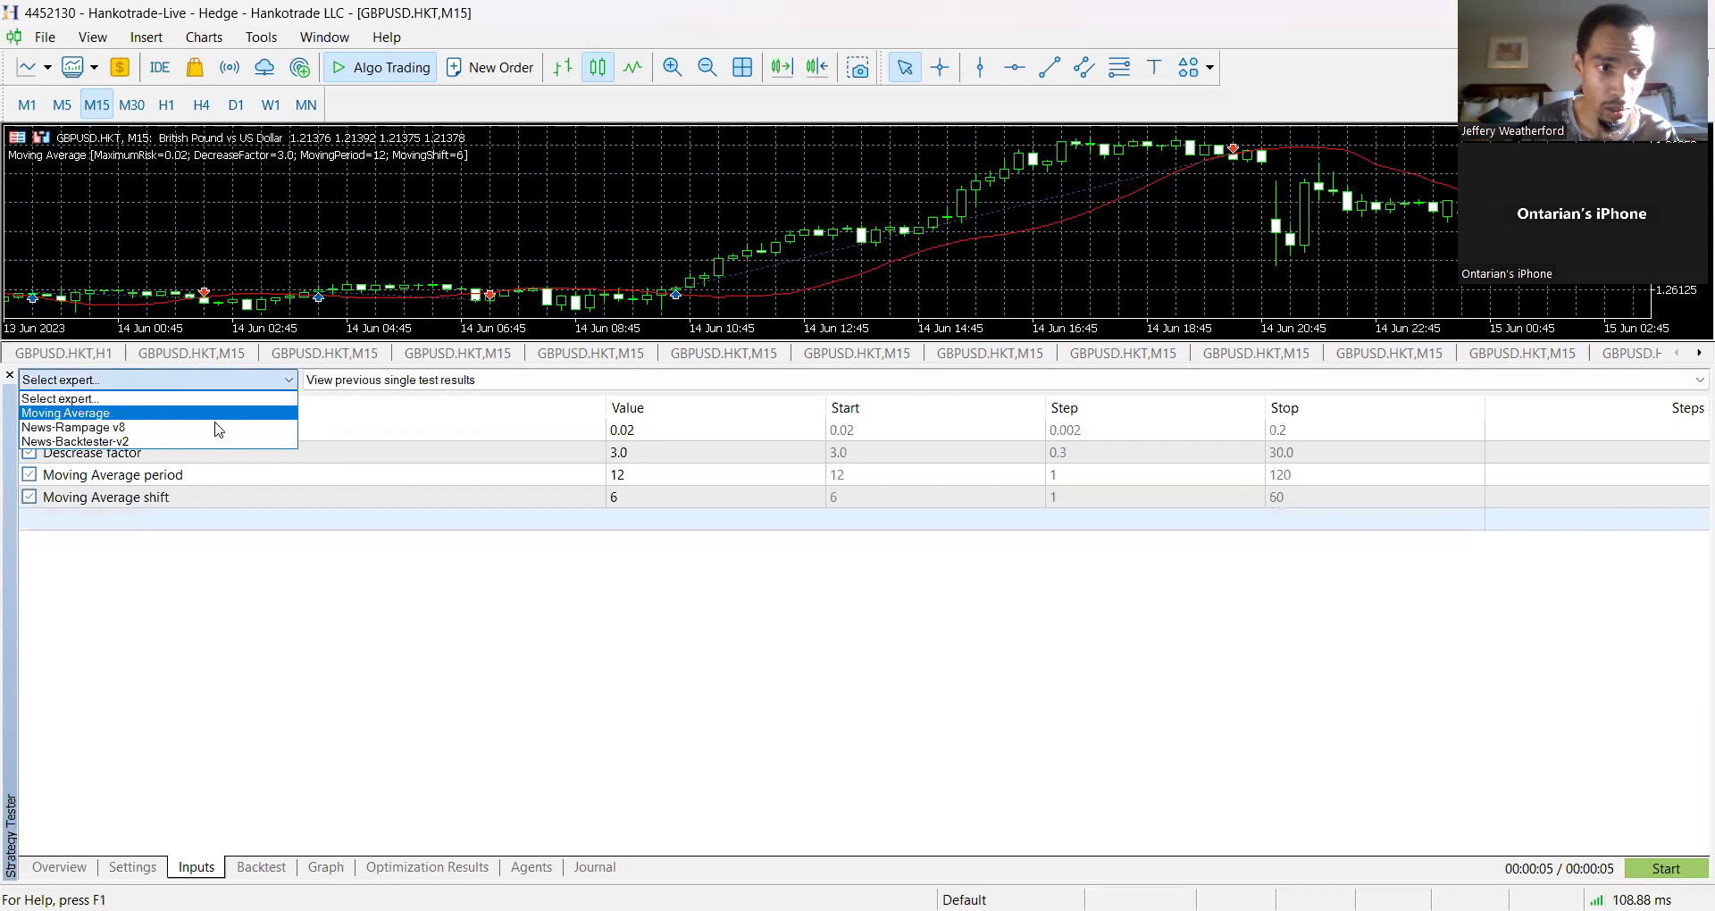
{"action": "left_click", "coordinate": [219, 428]}
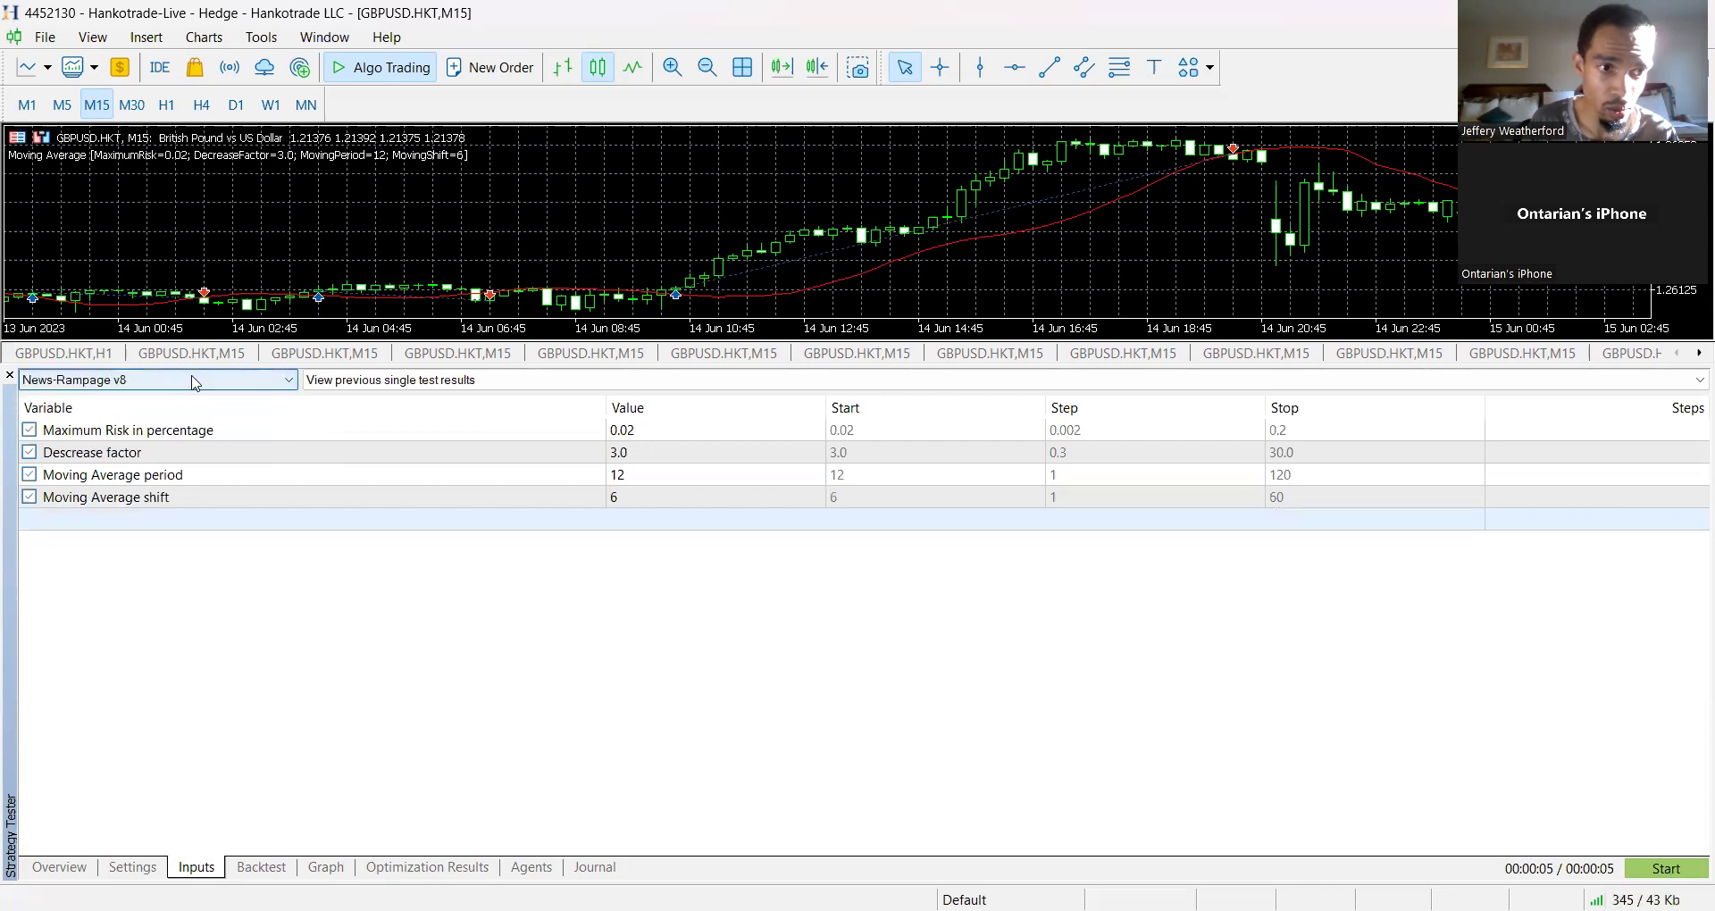
{"action": "left_click", "coordinate": [194, 383]}
{"action": "left_click", "coordinate": [159, 442]}
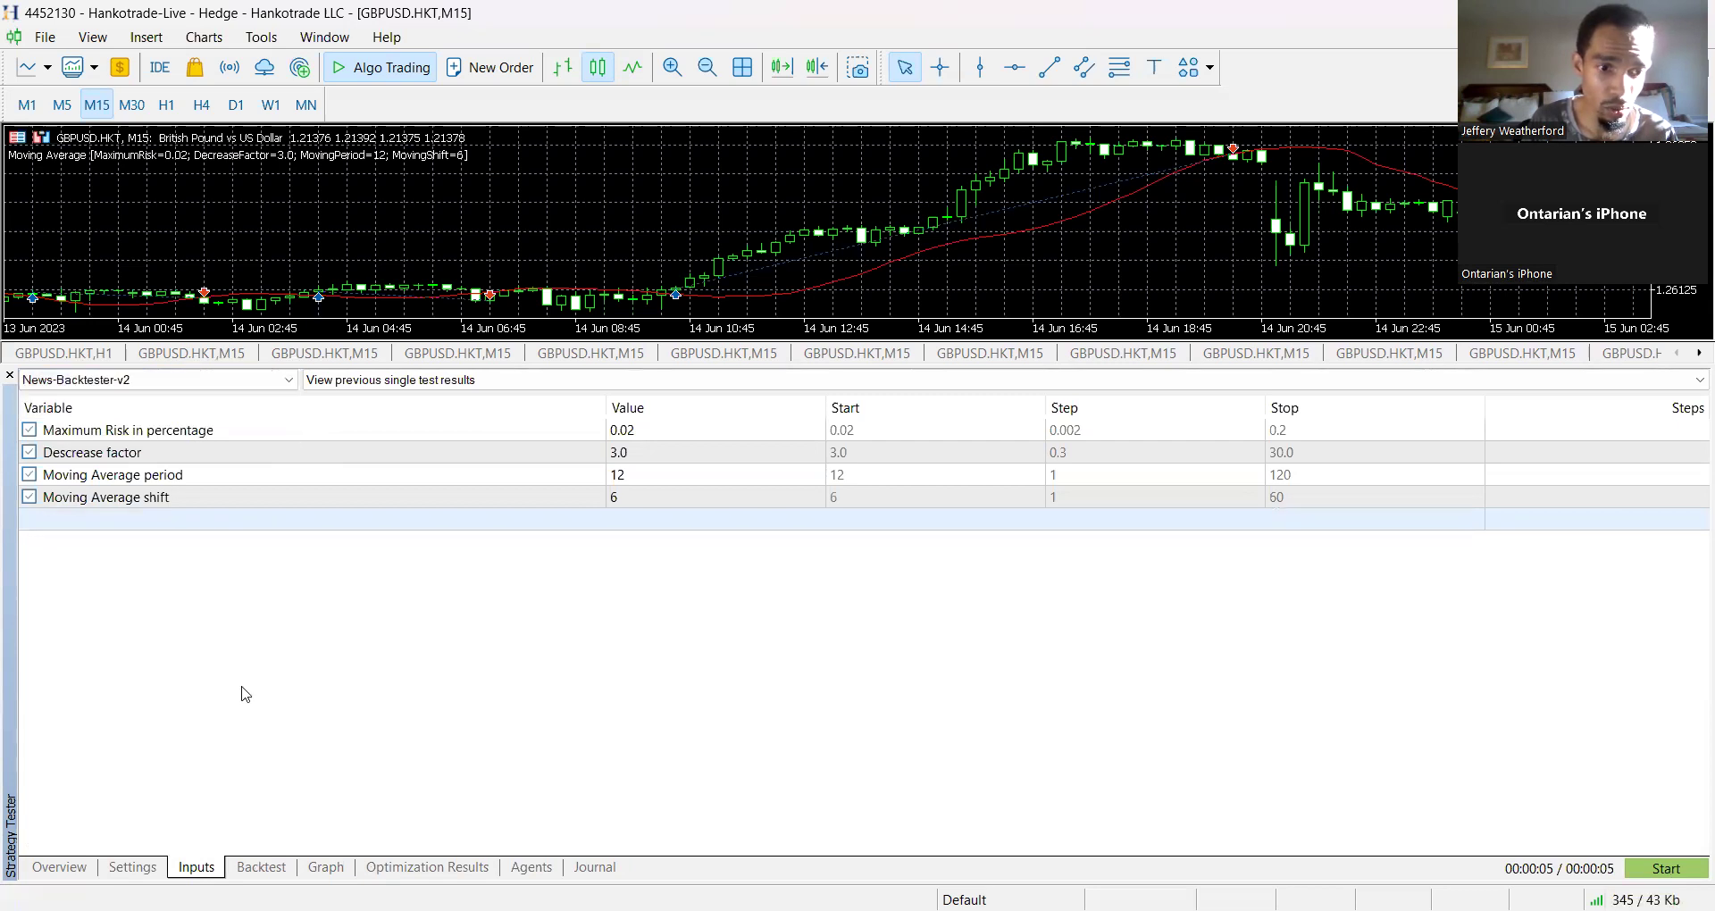
- Set the tester's expert to Advisors\News Killer\News-Rampage v8.ex5 and check its input parameters
{"action": "left_click", "coordinate": [146, 868]}
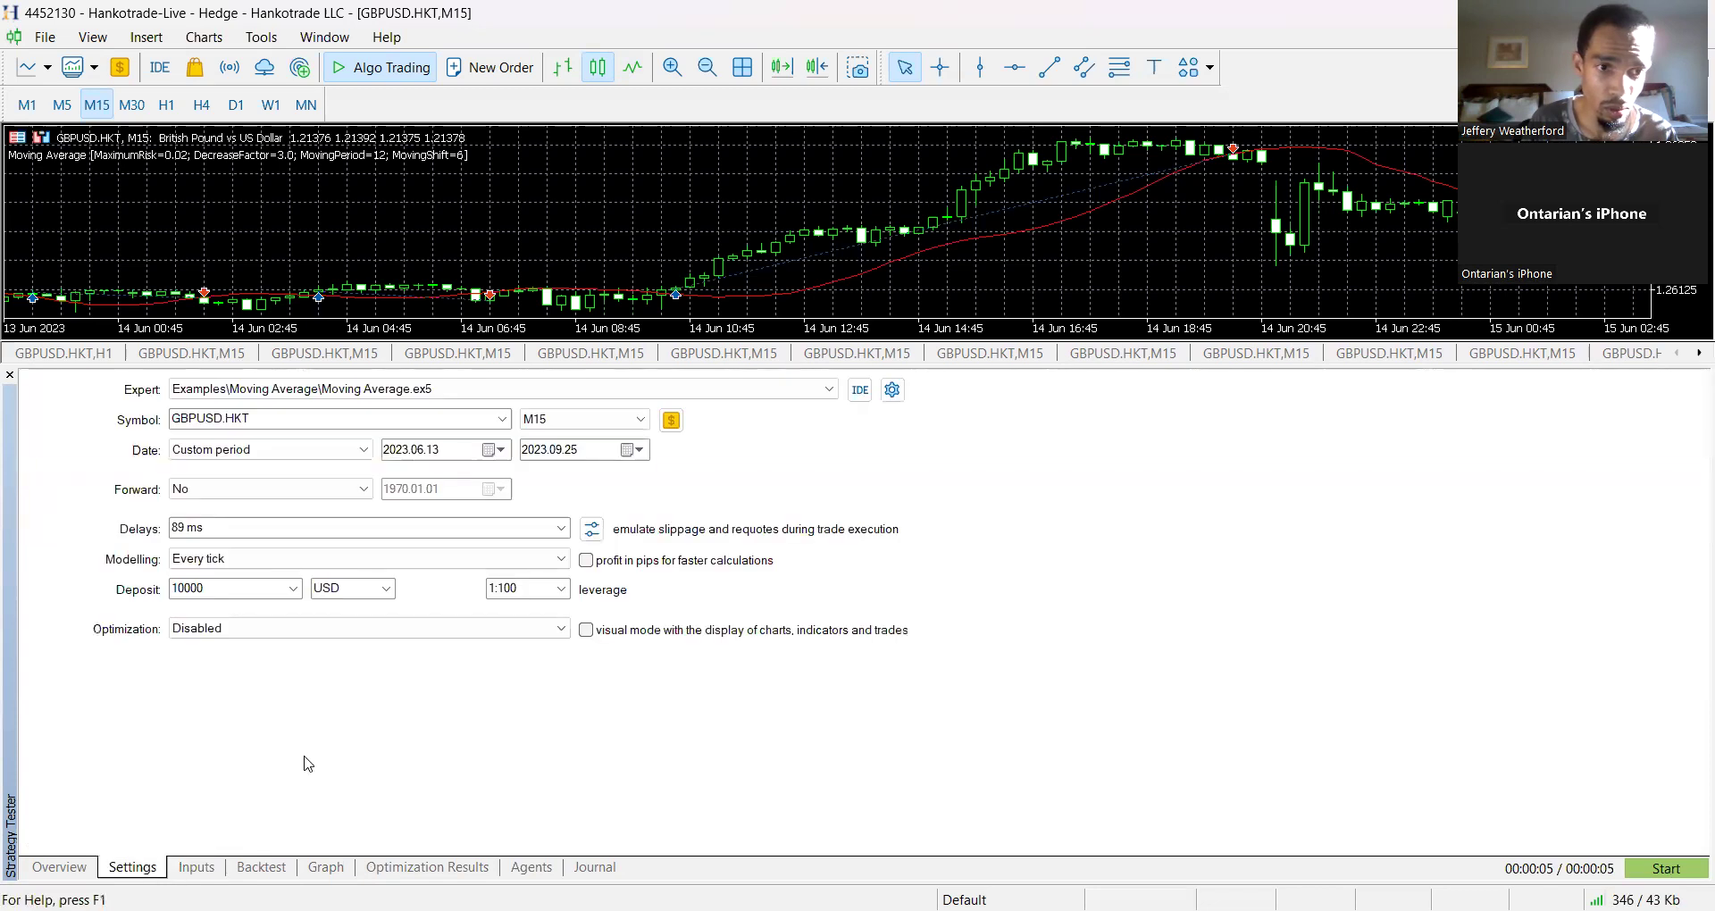
{"action": "left_click", "coordinate": [175, 391]}
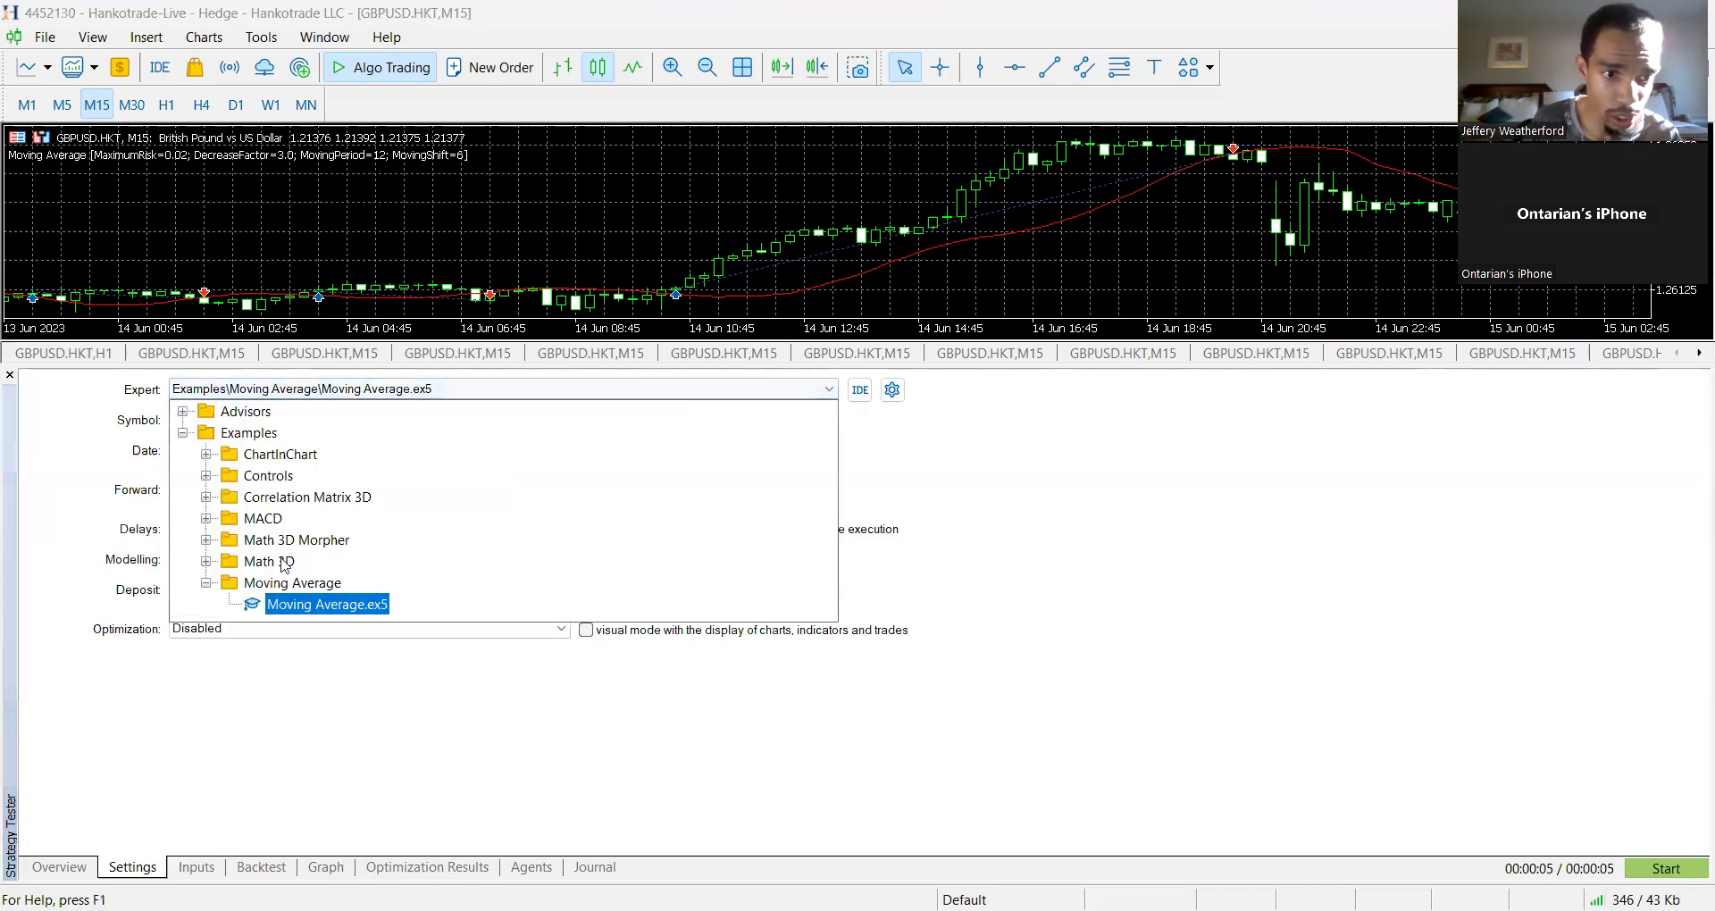
{"action": "left_click", "coordinate": [181, 412]}
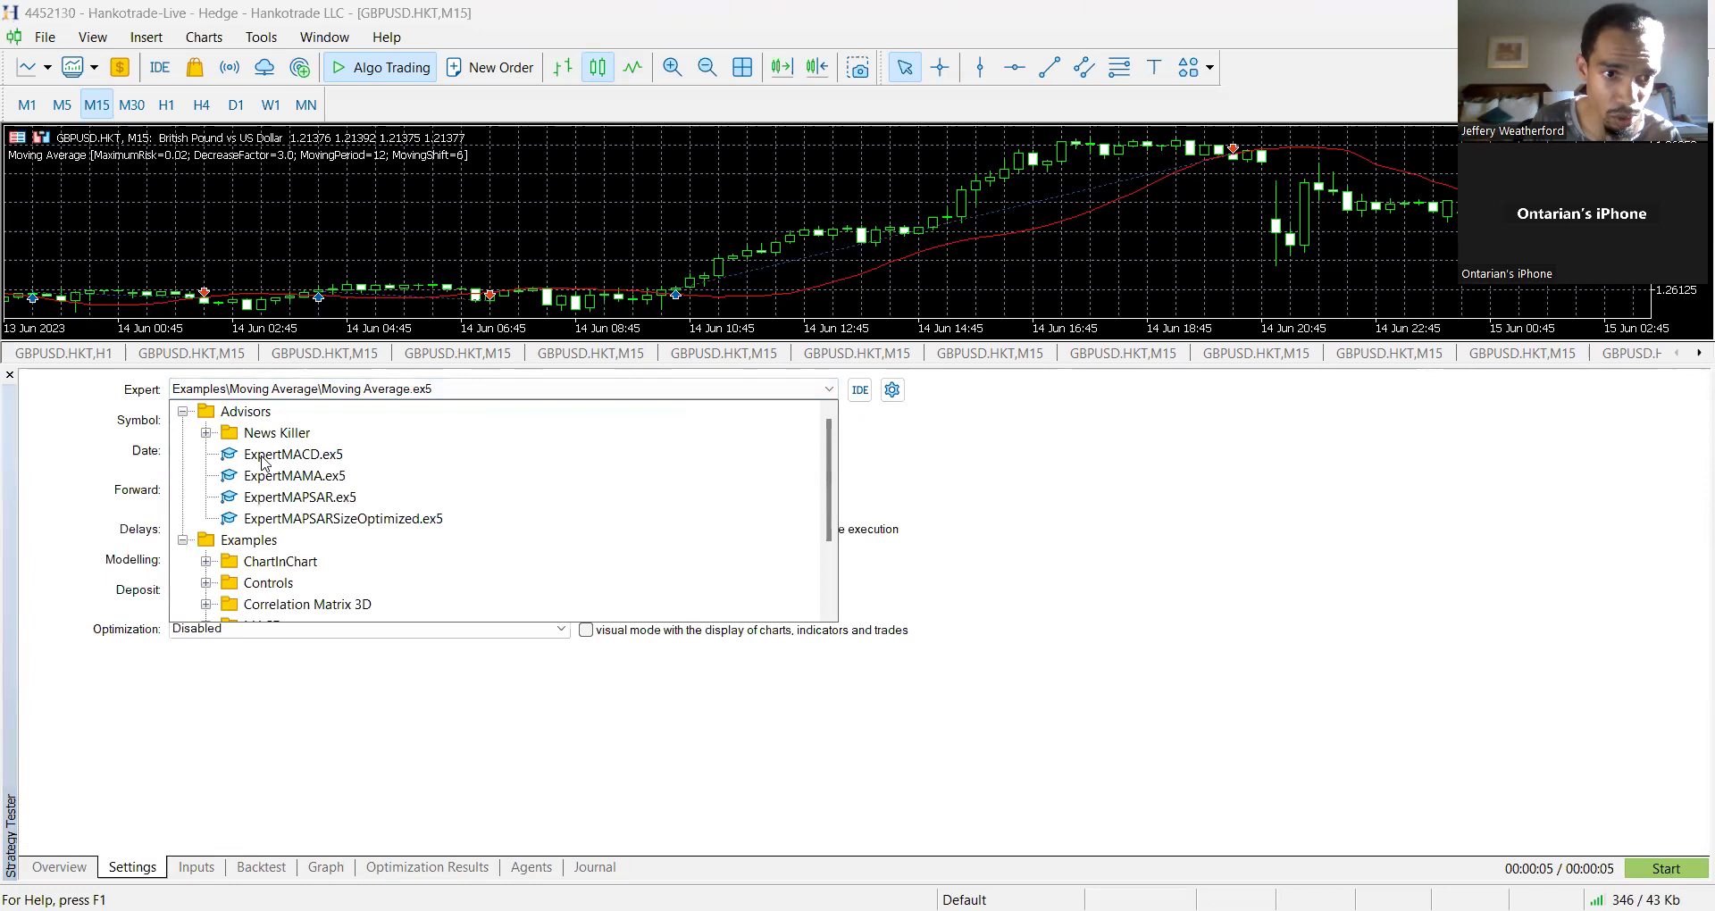
{"action": "left_click", "coordinate": [205, 433]}
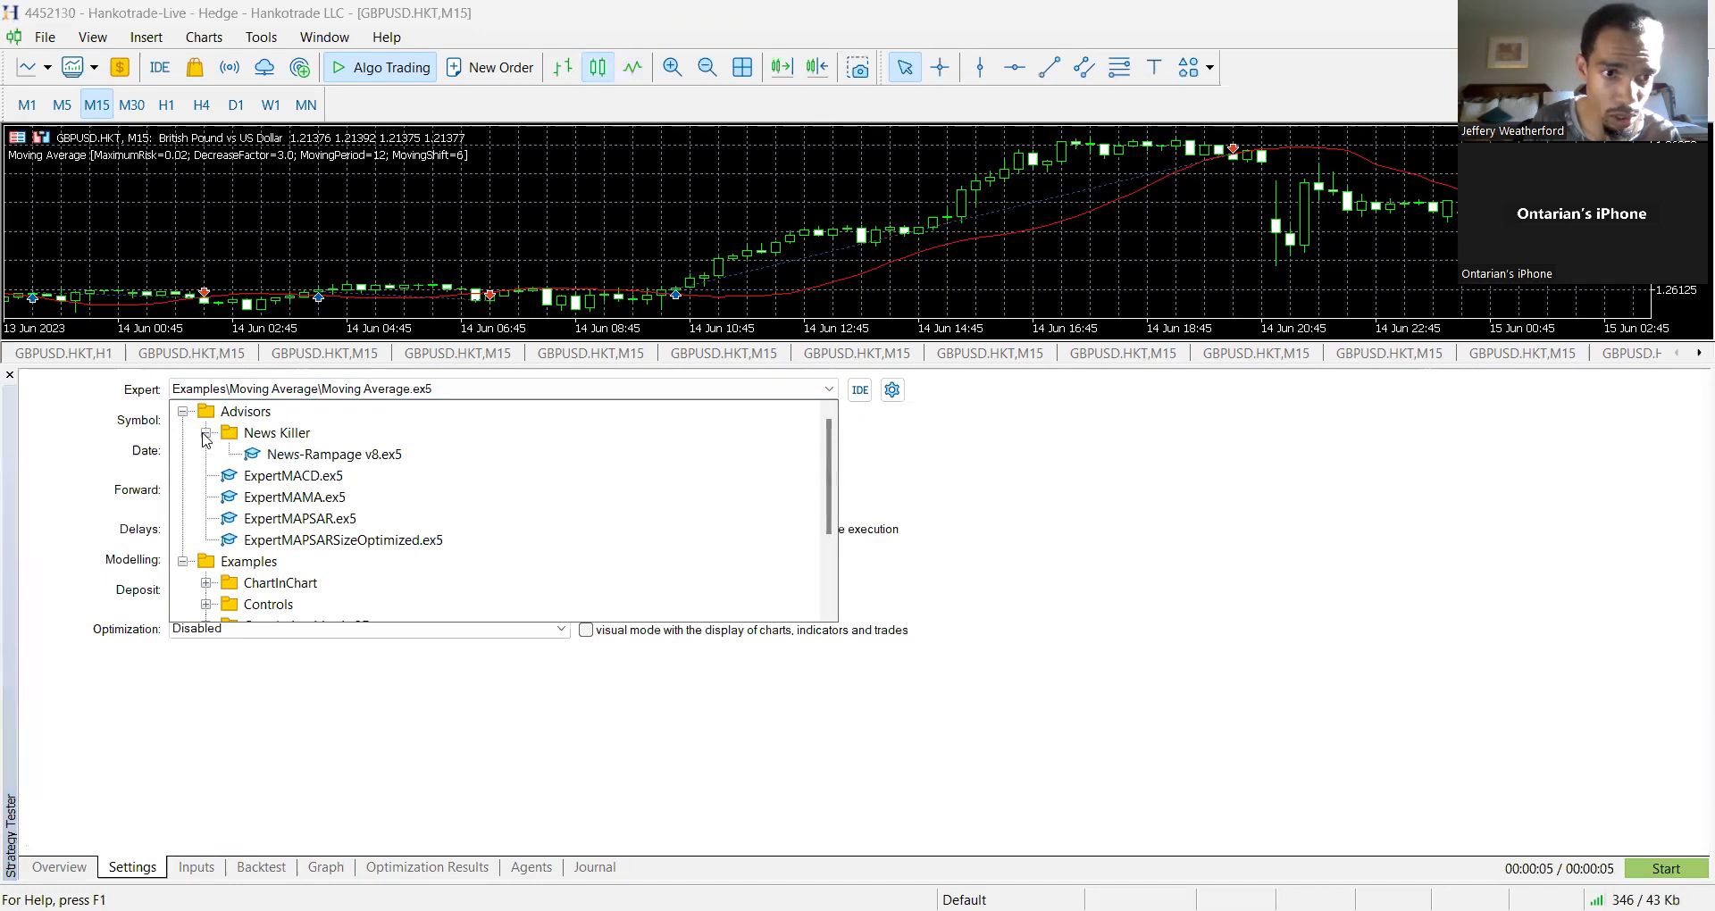
{"action": "left_click", "coordinate": [294, 455]}
{"action": "left_click", "coordinate": [297, 455]}
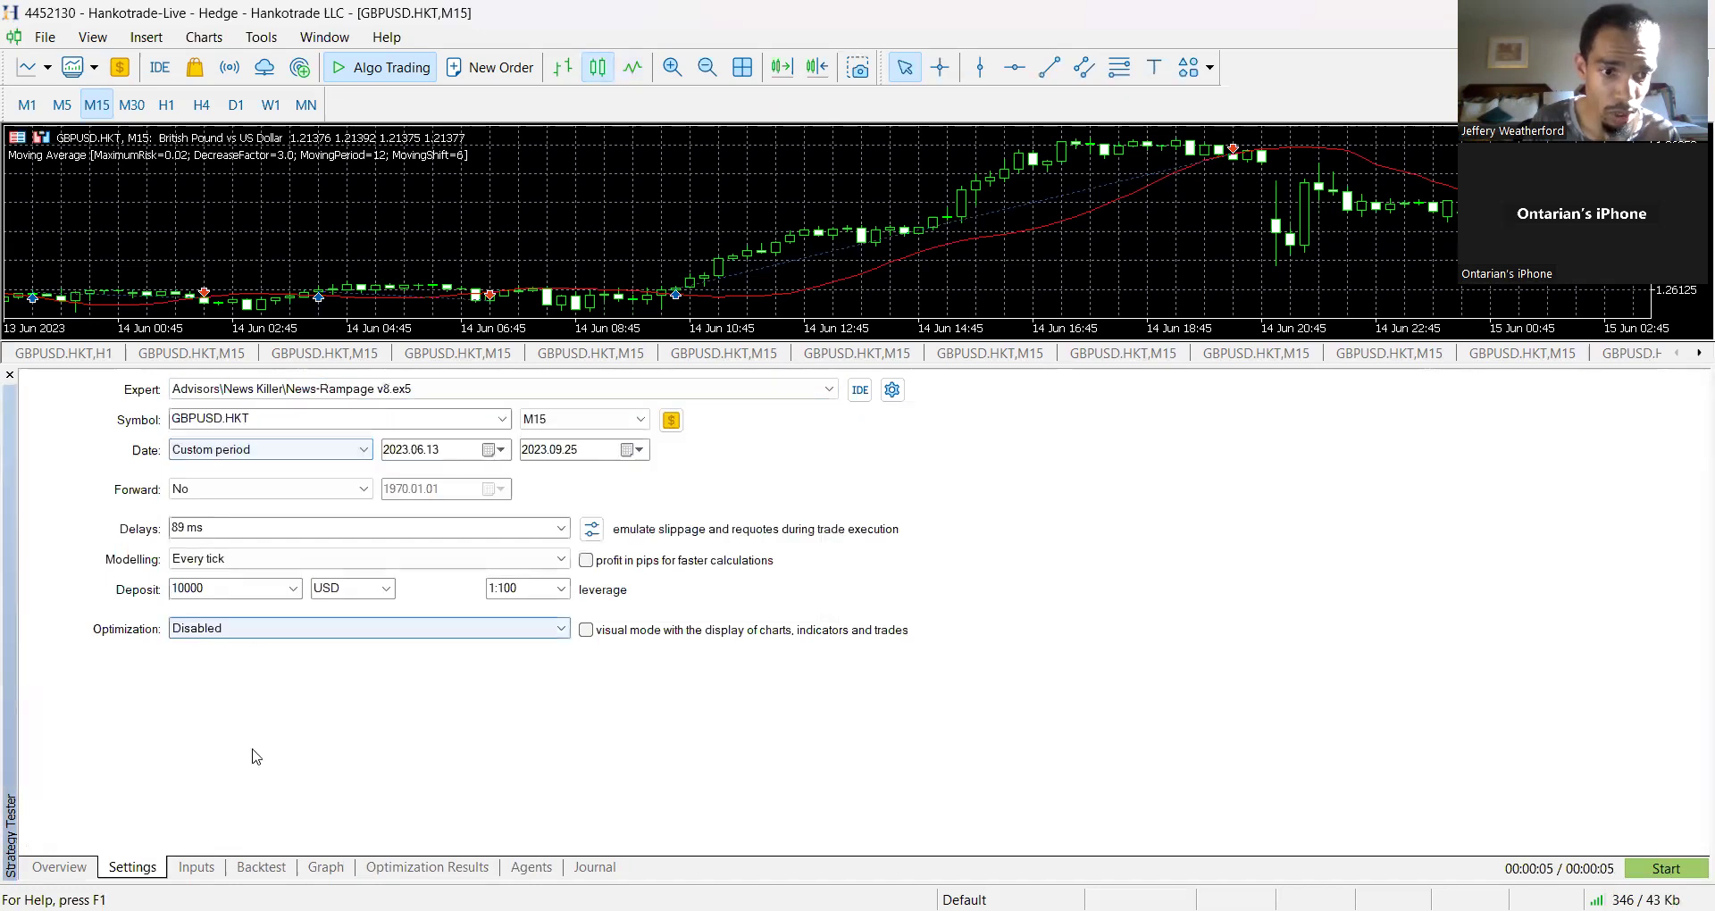
{"action": "left_click", "coordinate": [196, 868]}
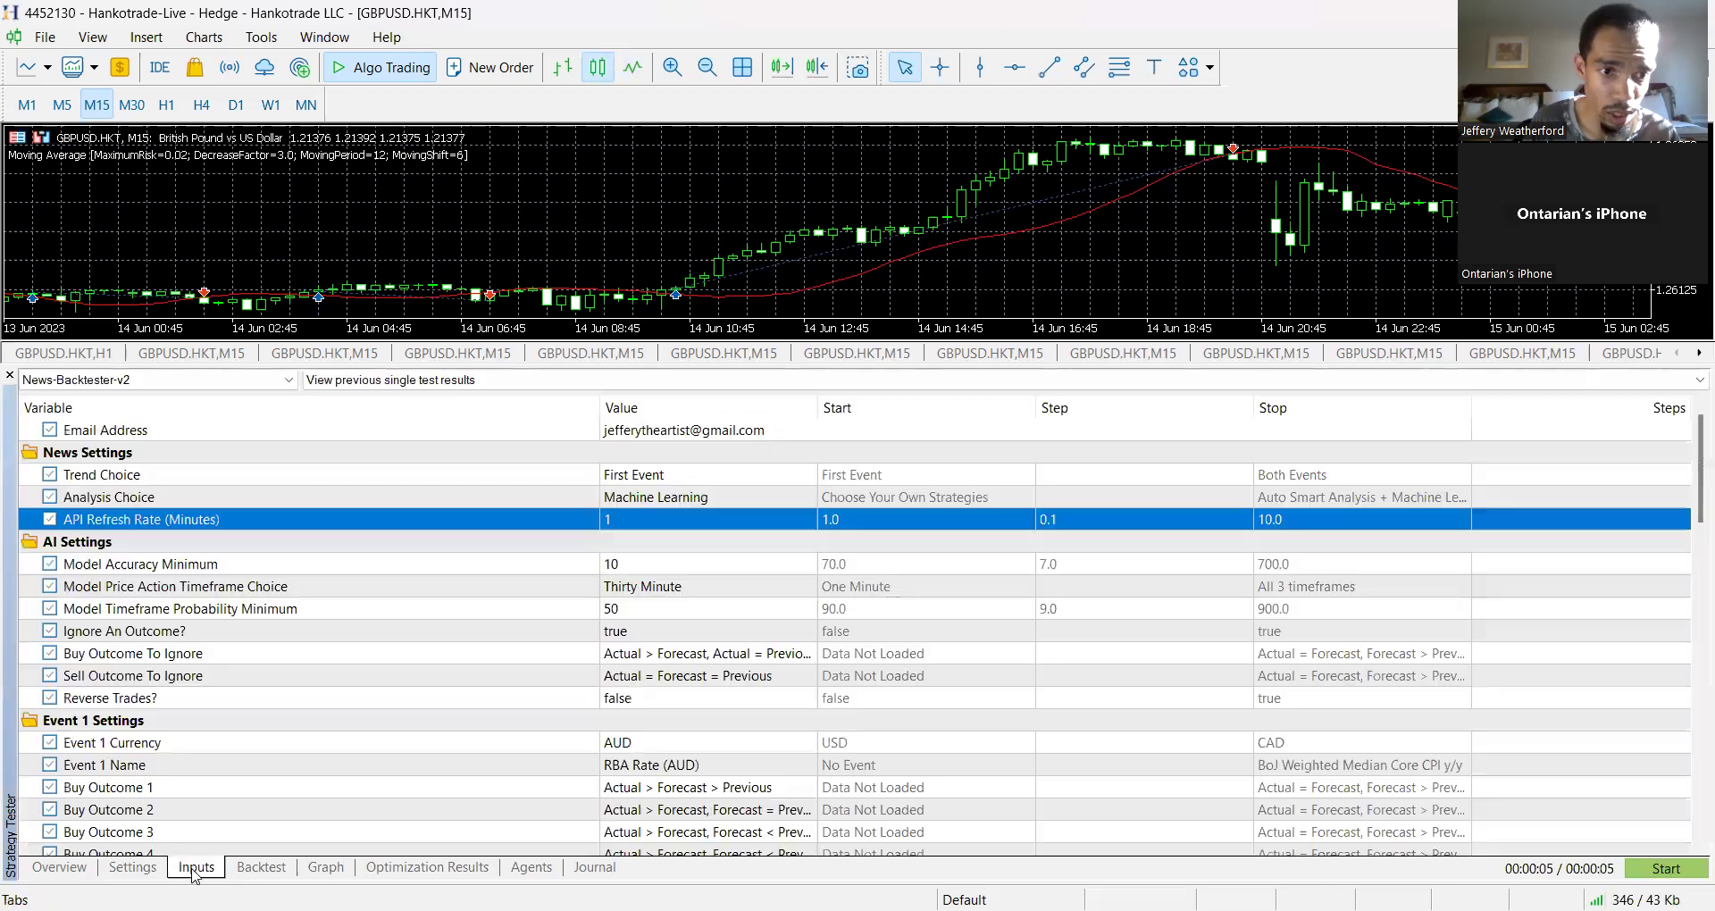
{"action": "scroll", "coordinate": [486, 595], "scroll_direction": "down", "scroll_amount": 2}
{"action": "scroll", "coordinate": [486, 594], "scroll_direction": "up", "scroll_amount": 2}
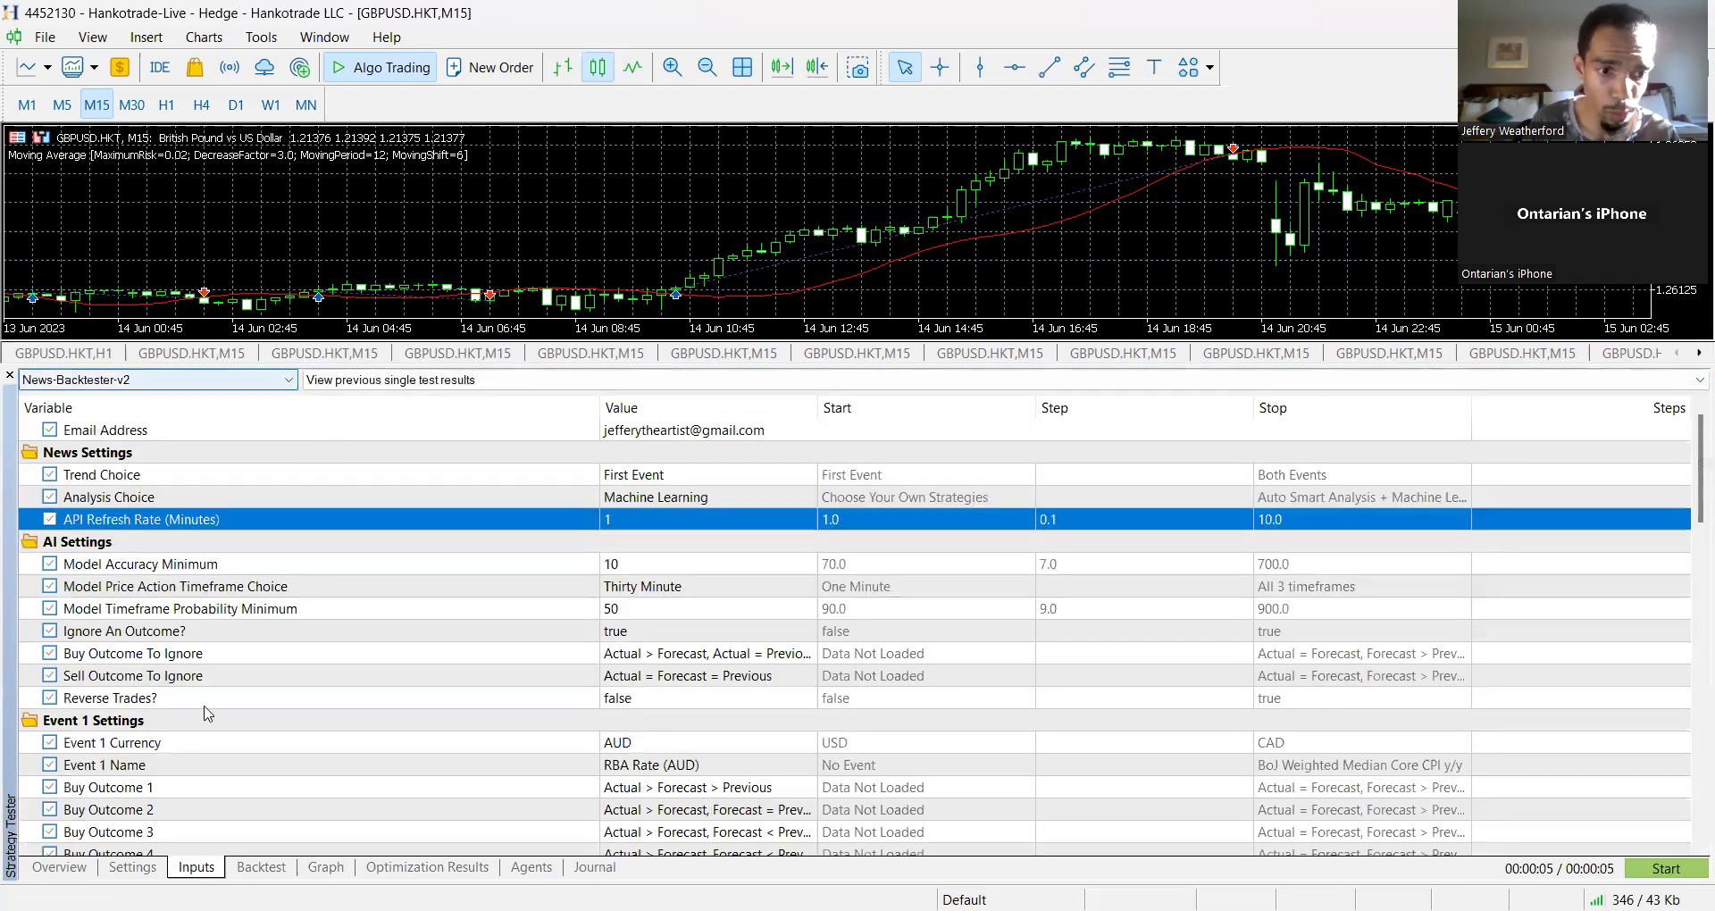
- Load the saved tester configuration GBPUSD-UnemploymentClaims.ini from the Tester profiles folder
{"action": "left_click", "coordinate": [132, 867]}
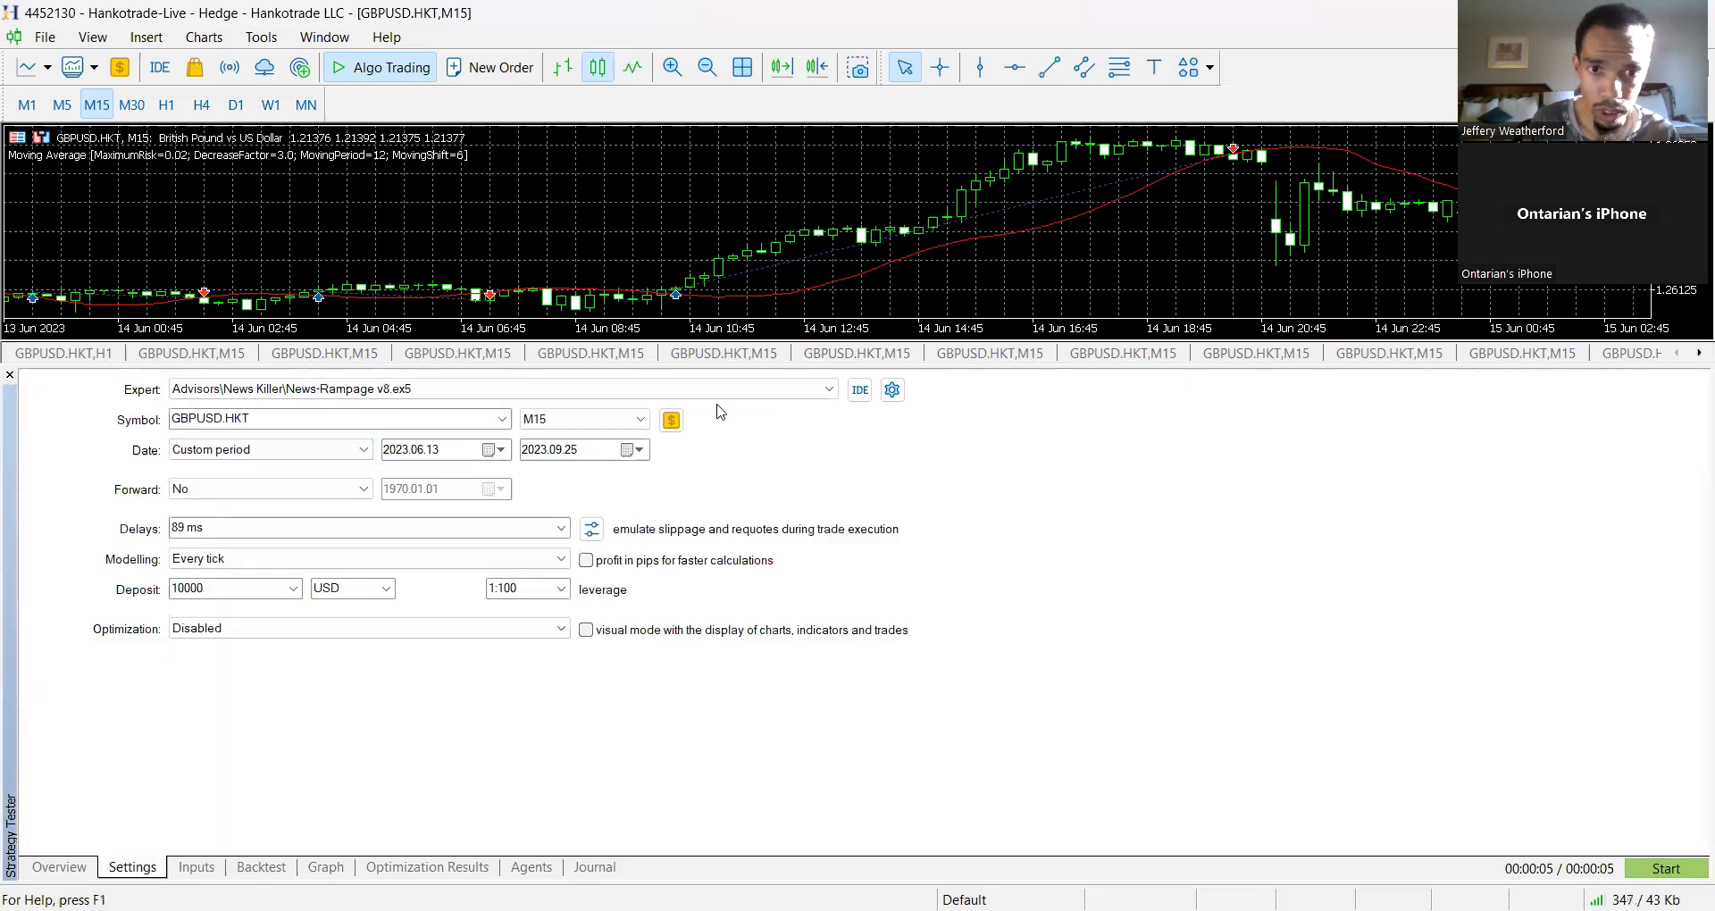
{"action": "left_click", "coordinate": [904, 390]}
{"action": "left_click", "coordinate": [961, 443]}
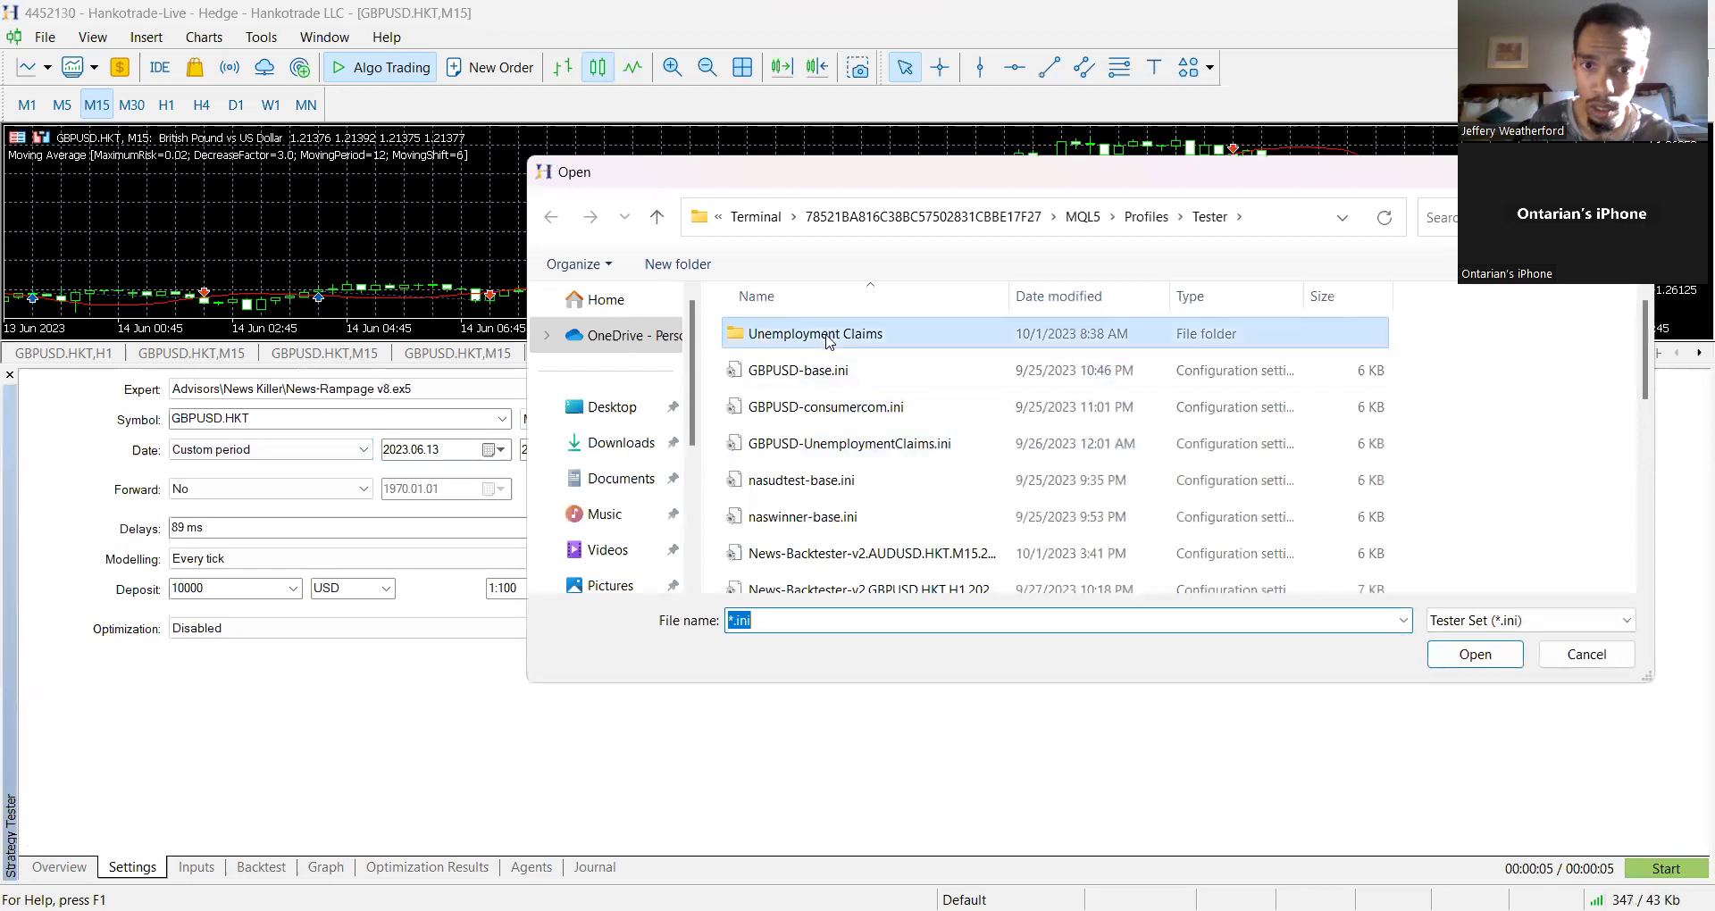
{"action": "double_click", "coordinate": [827, 336]}
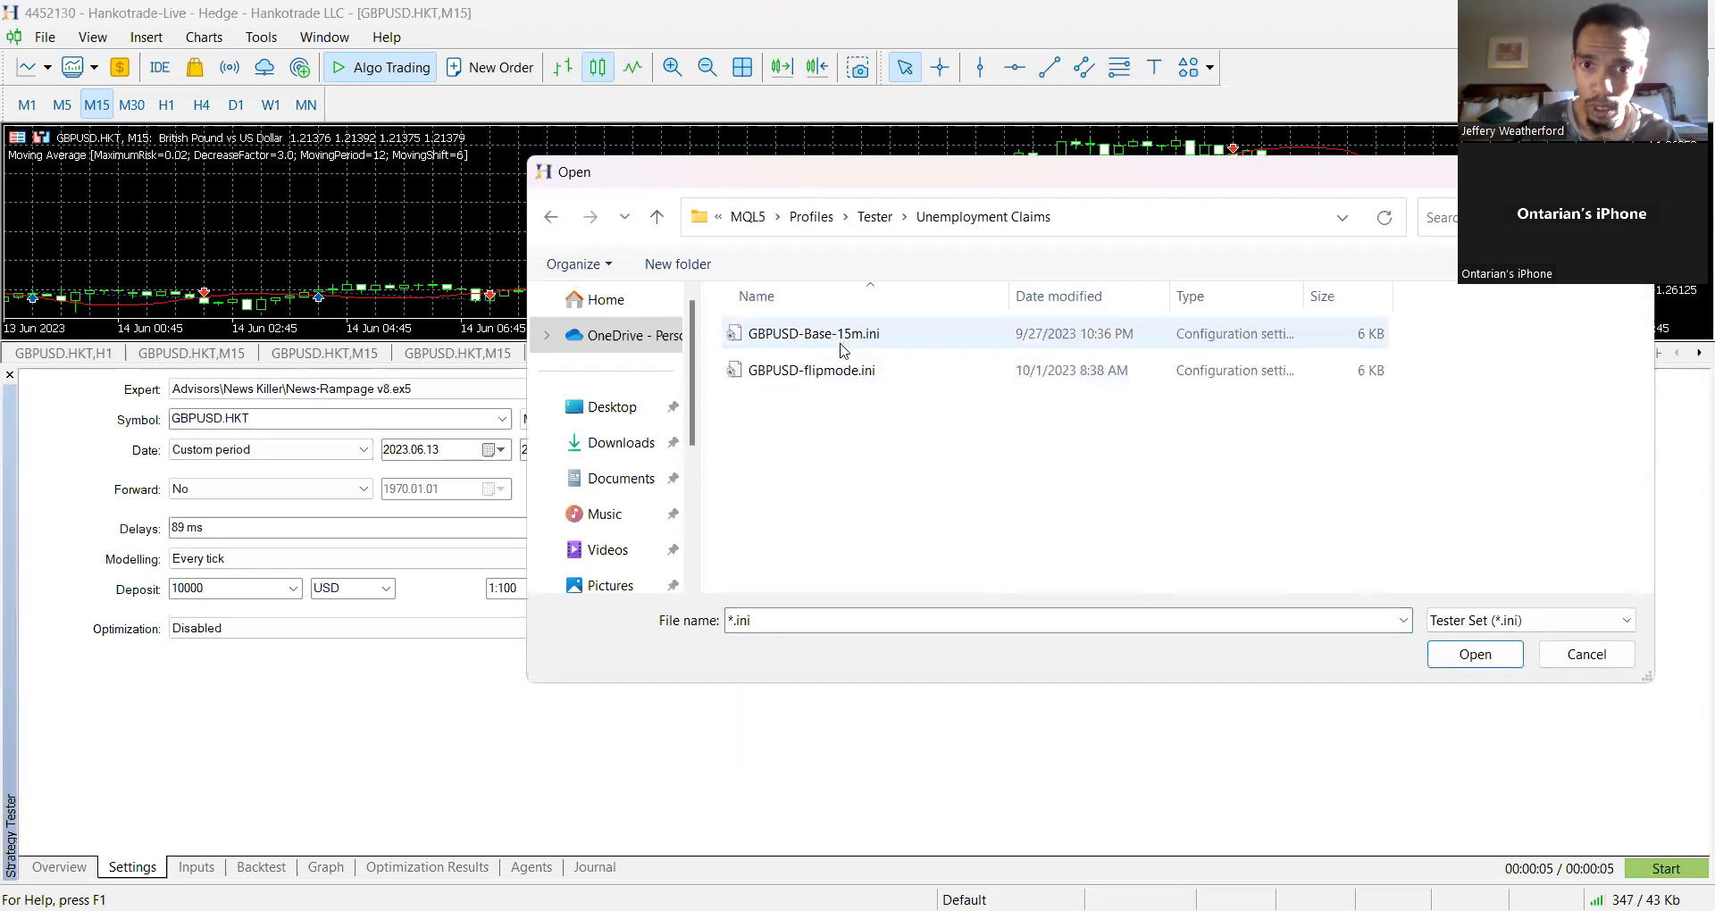
{"action": "left_click", "coordinate": [550, 219]}
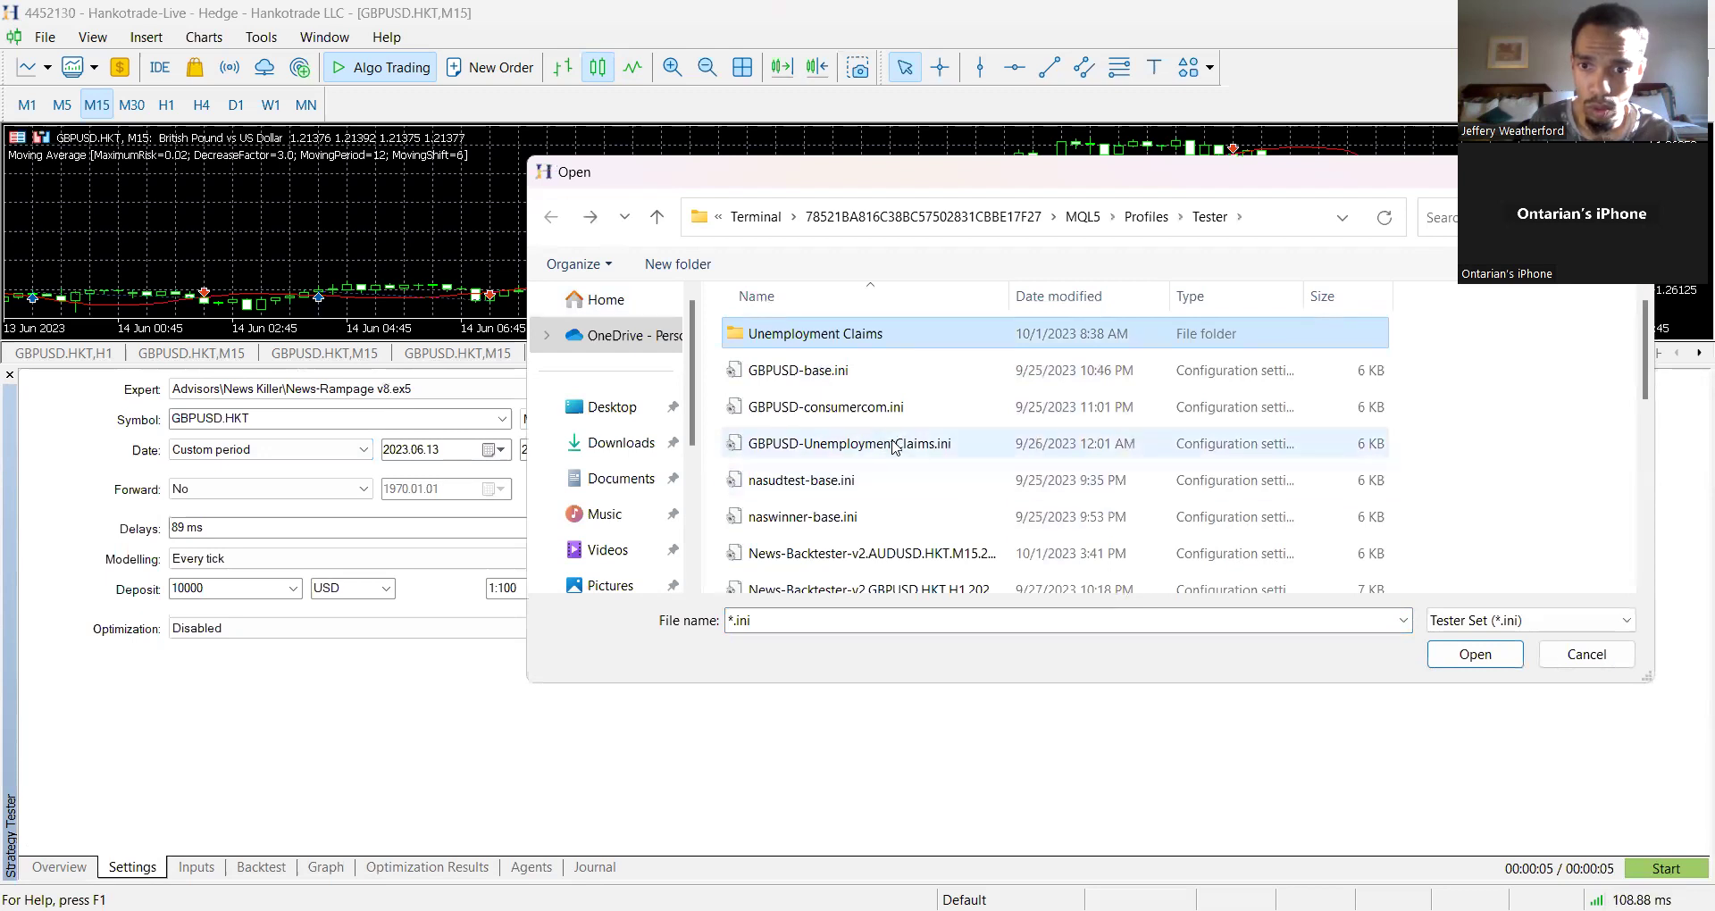
{"action": "scroll", "coordinate": [894, 446], "scroll_direction": "down", "scroll_amount": 3}
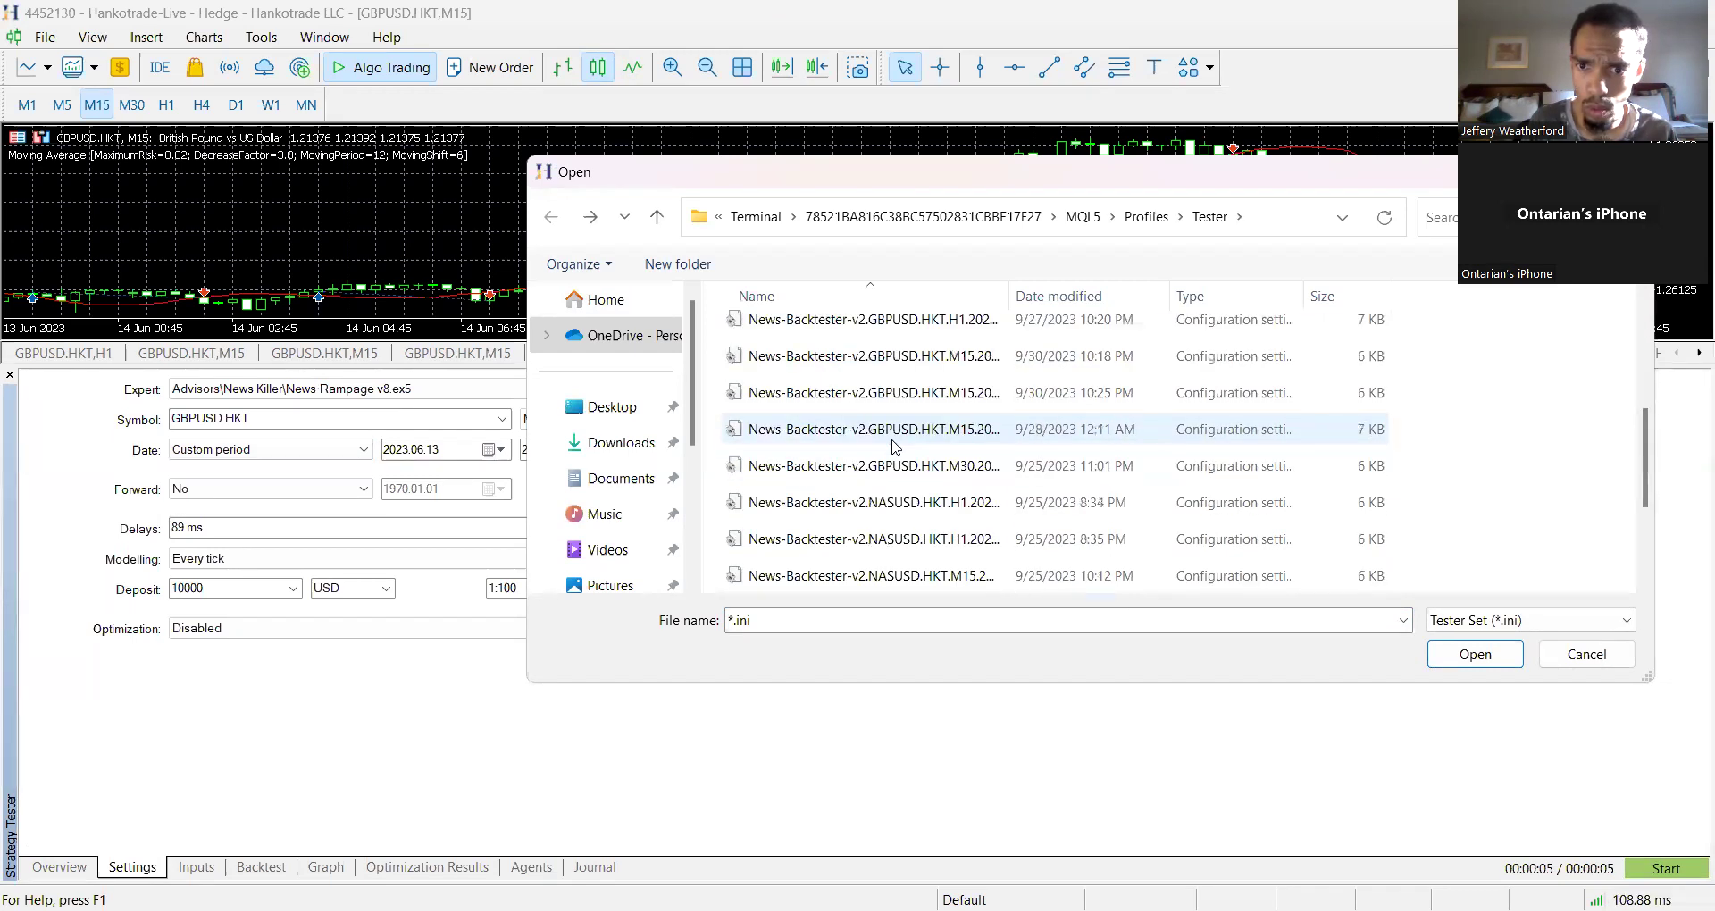
{"action": "scroll", "coordinate": [894, 447], "scroll_direction": "down", "scroll_amount": 2}
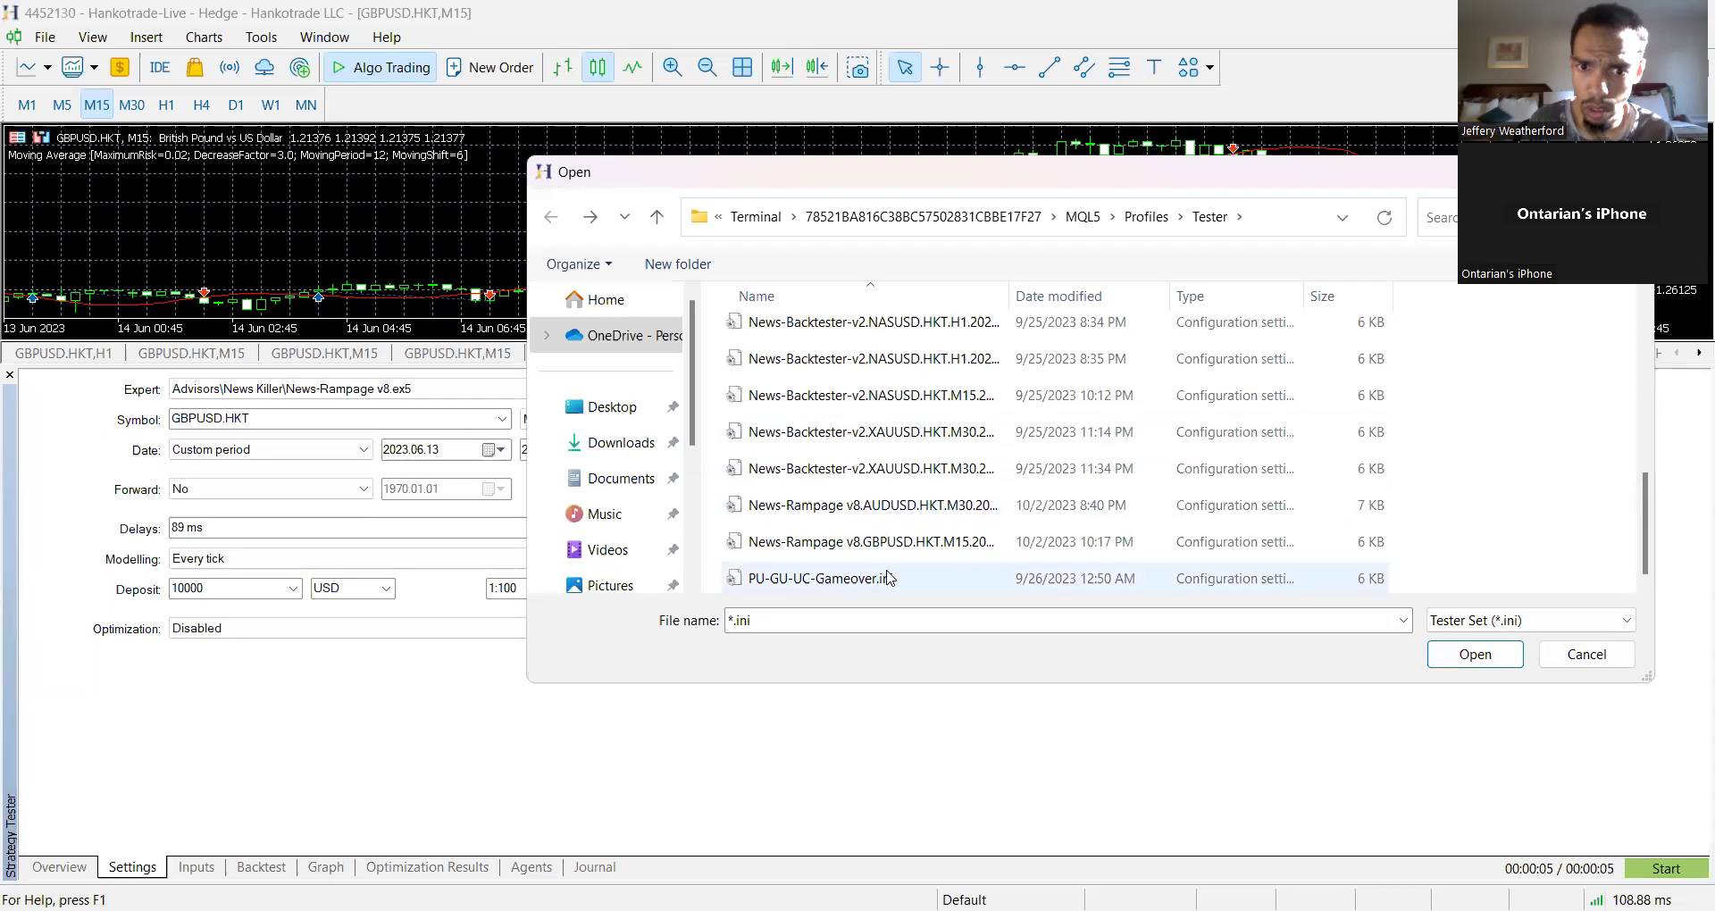
{"action": "scroll", "coordinate": [889, 578], "scroll_direction": "up", "scroll_amount": 5}
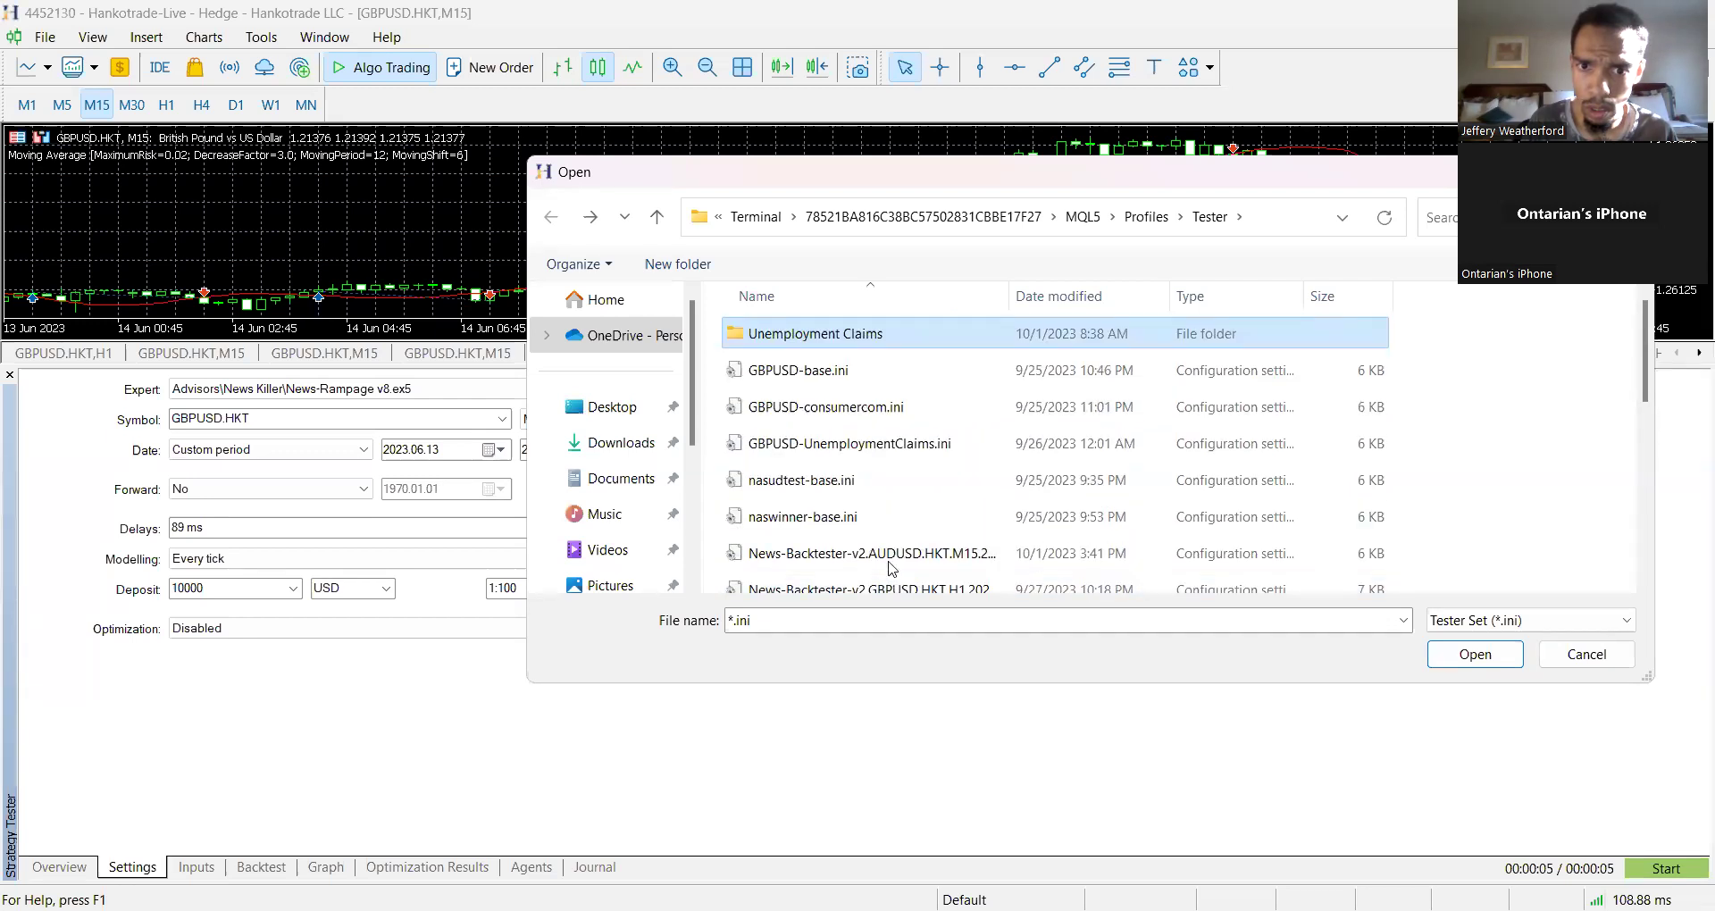
{"action": "left_click", "coordinate": [891, 444]}
{"action": "key", "text": "Return"}
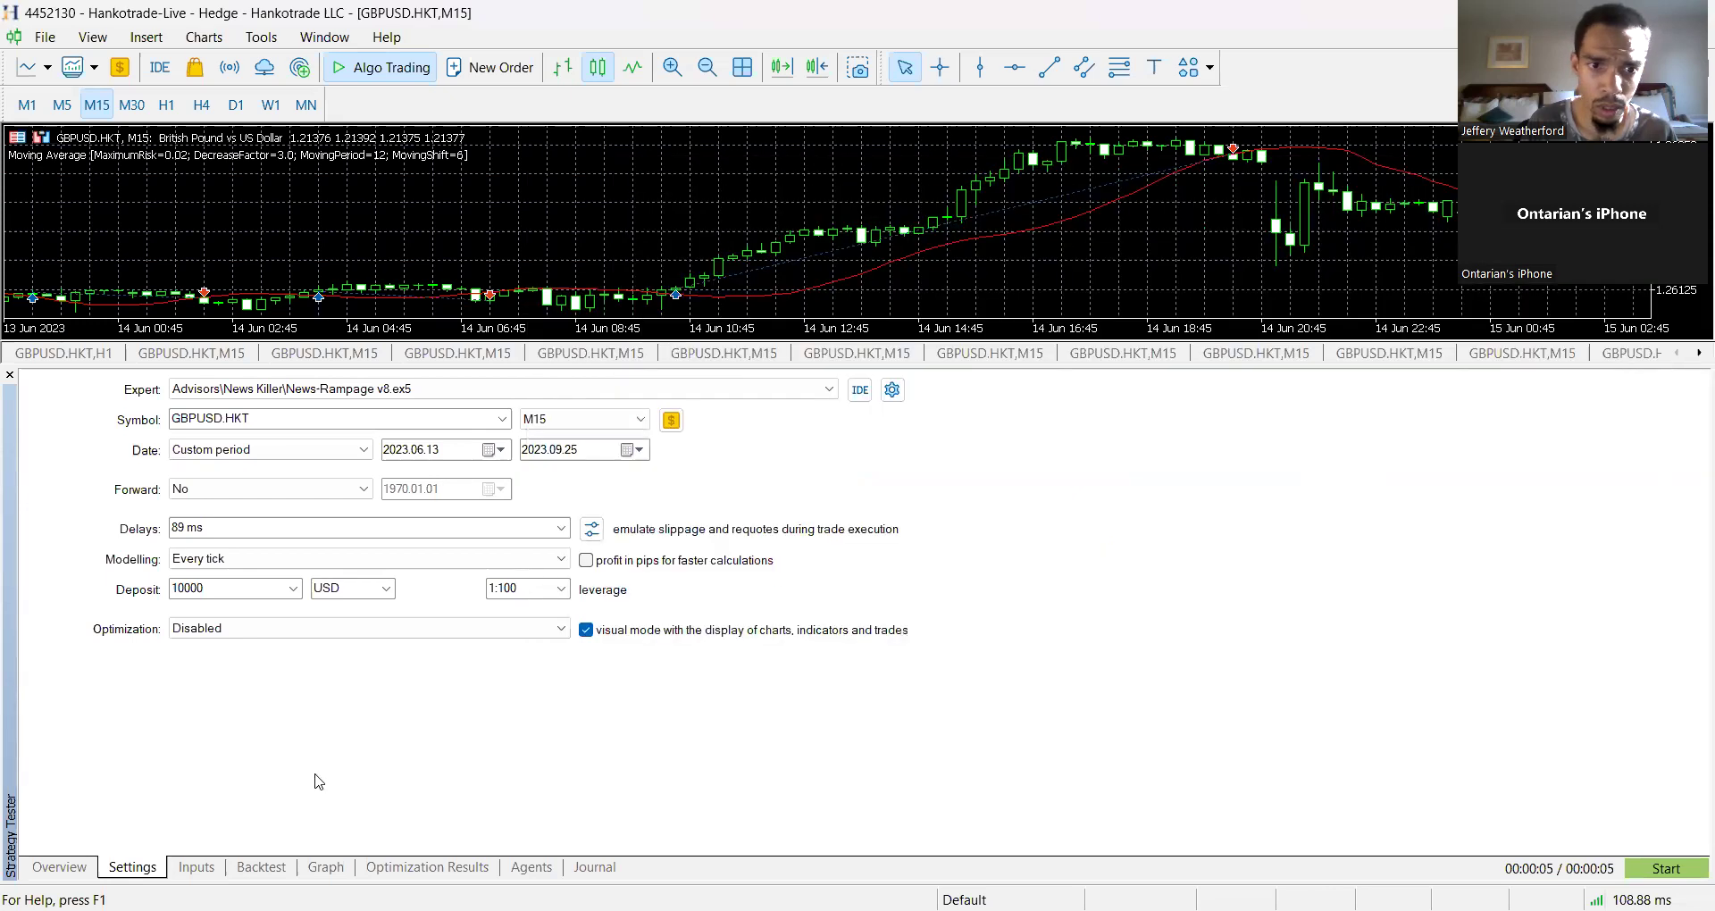
- Review the loaded News-Rampage v8 input parameters and start the backtest
{"action": "left_click", "coordinate": [212, 866]}
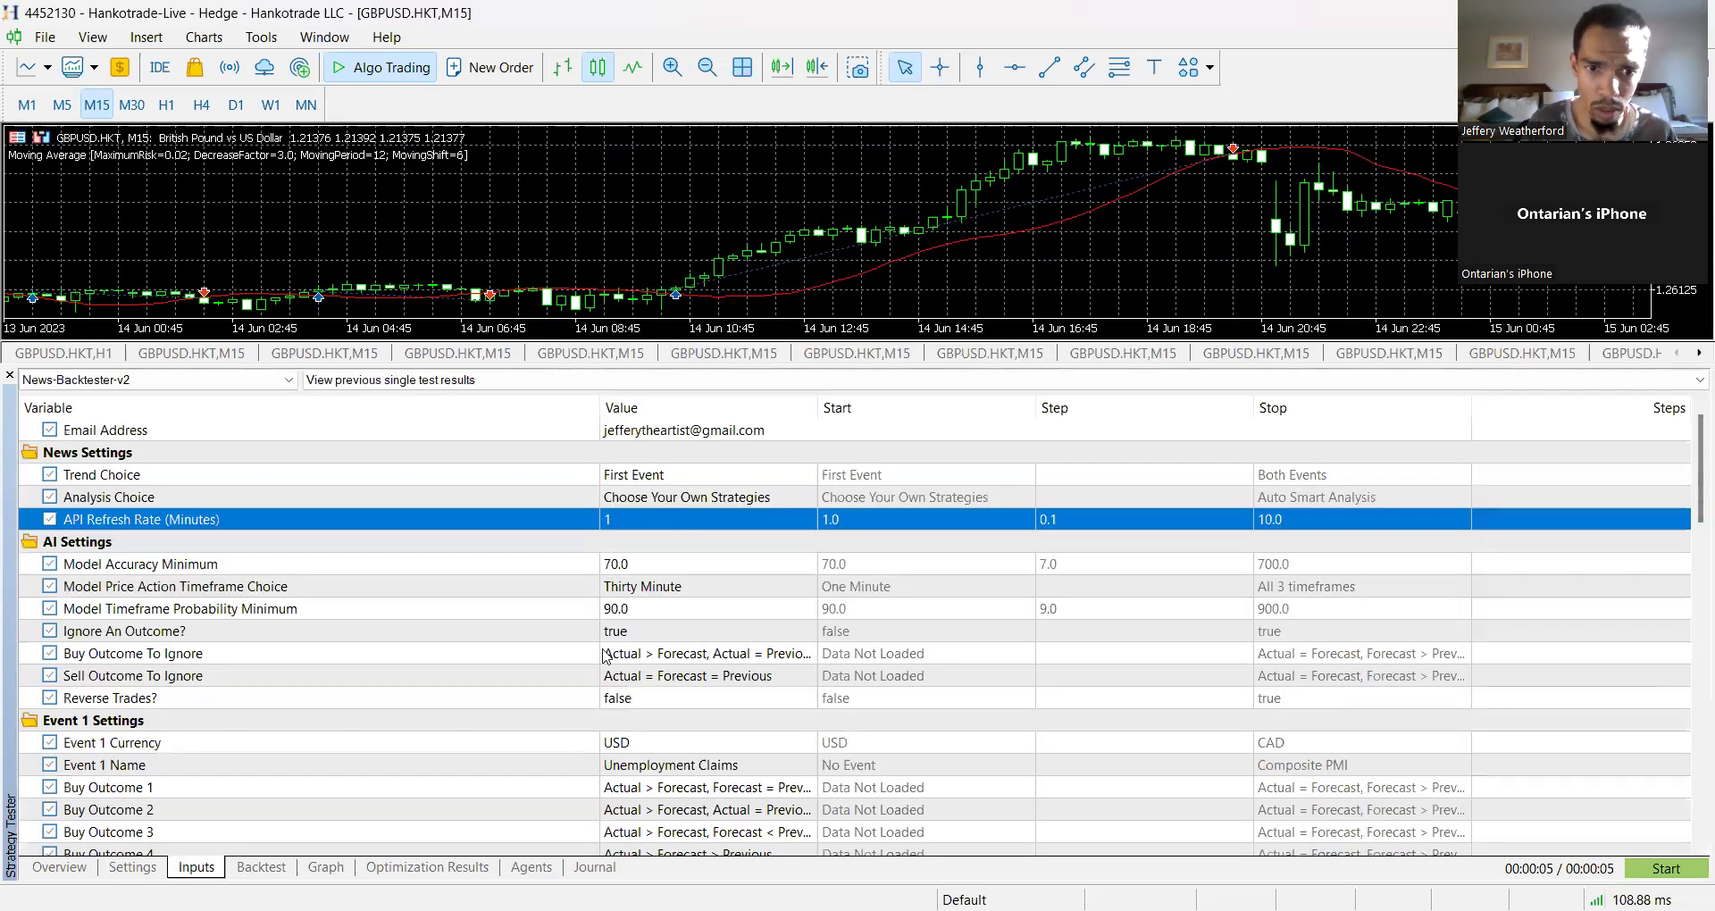
{"action": "scroll", "coordinate": [606, 657], "scroll_direction": "down", "scroll_amount": 3}
{"action": "scroll", "coordinate": [606, 657], "scroll_direction": "down", "scroll_amount": 8}
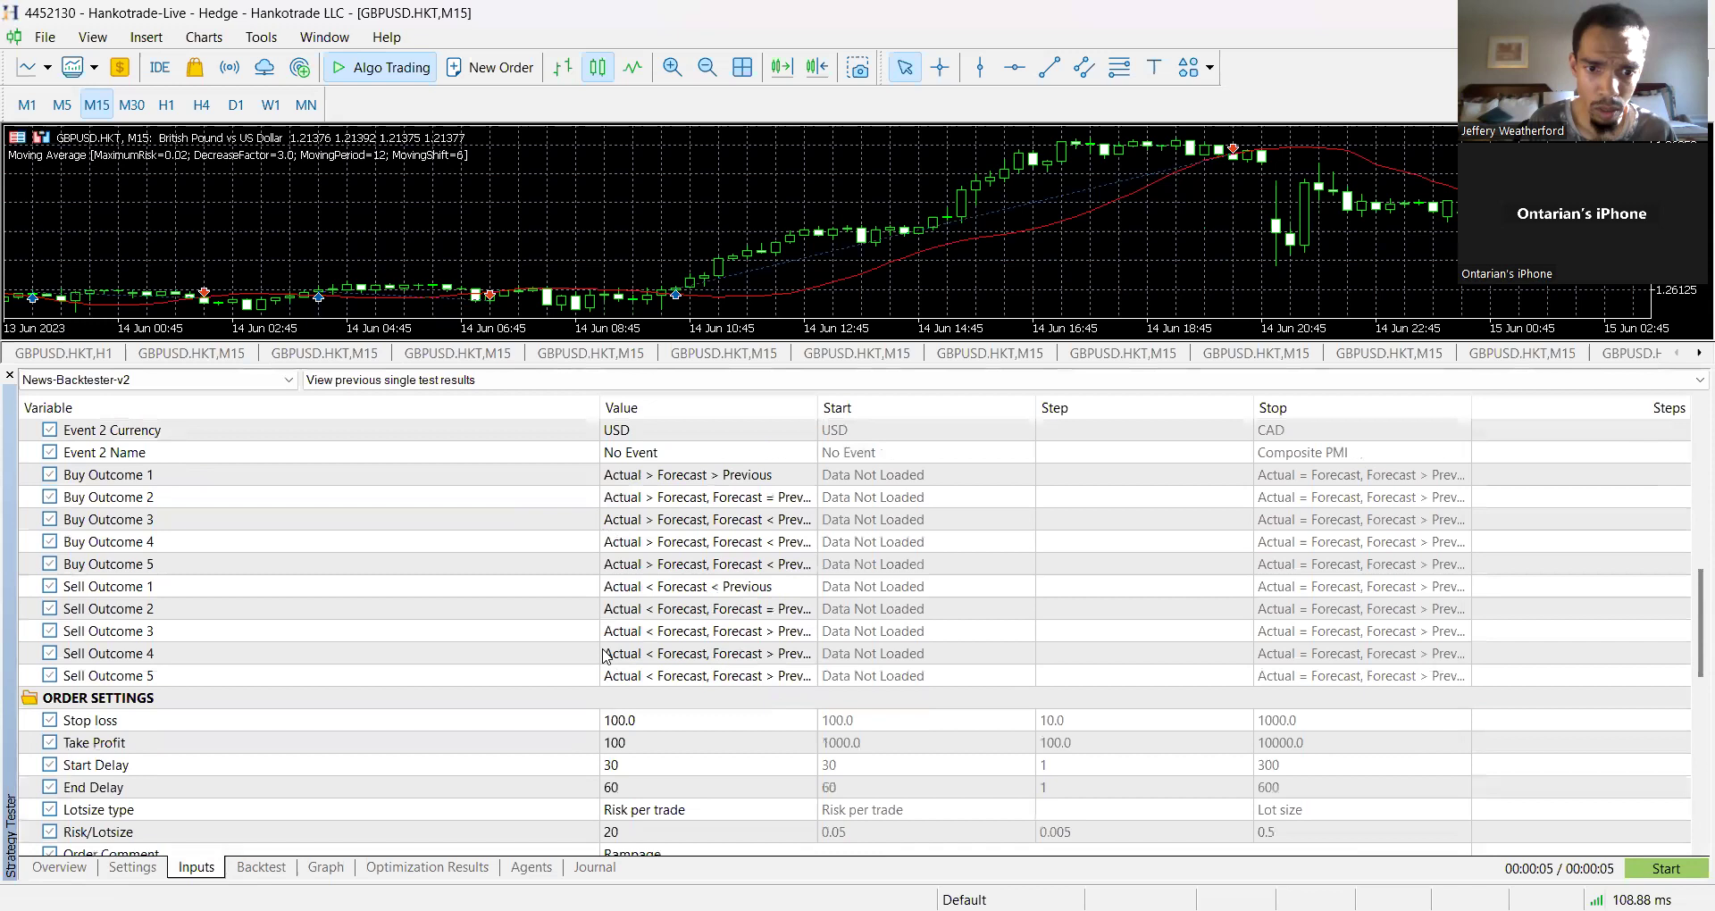
{"action": "scroll", "coordinate": [606, 656], "scroll_direction": "up", "scroll_amount": 10}
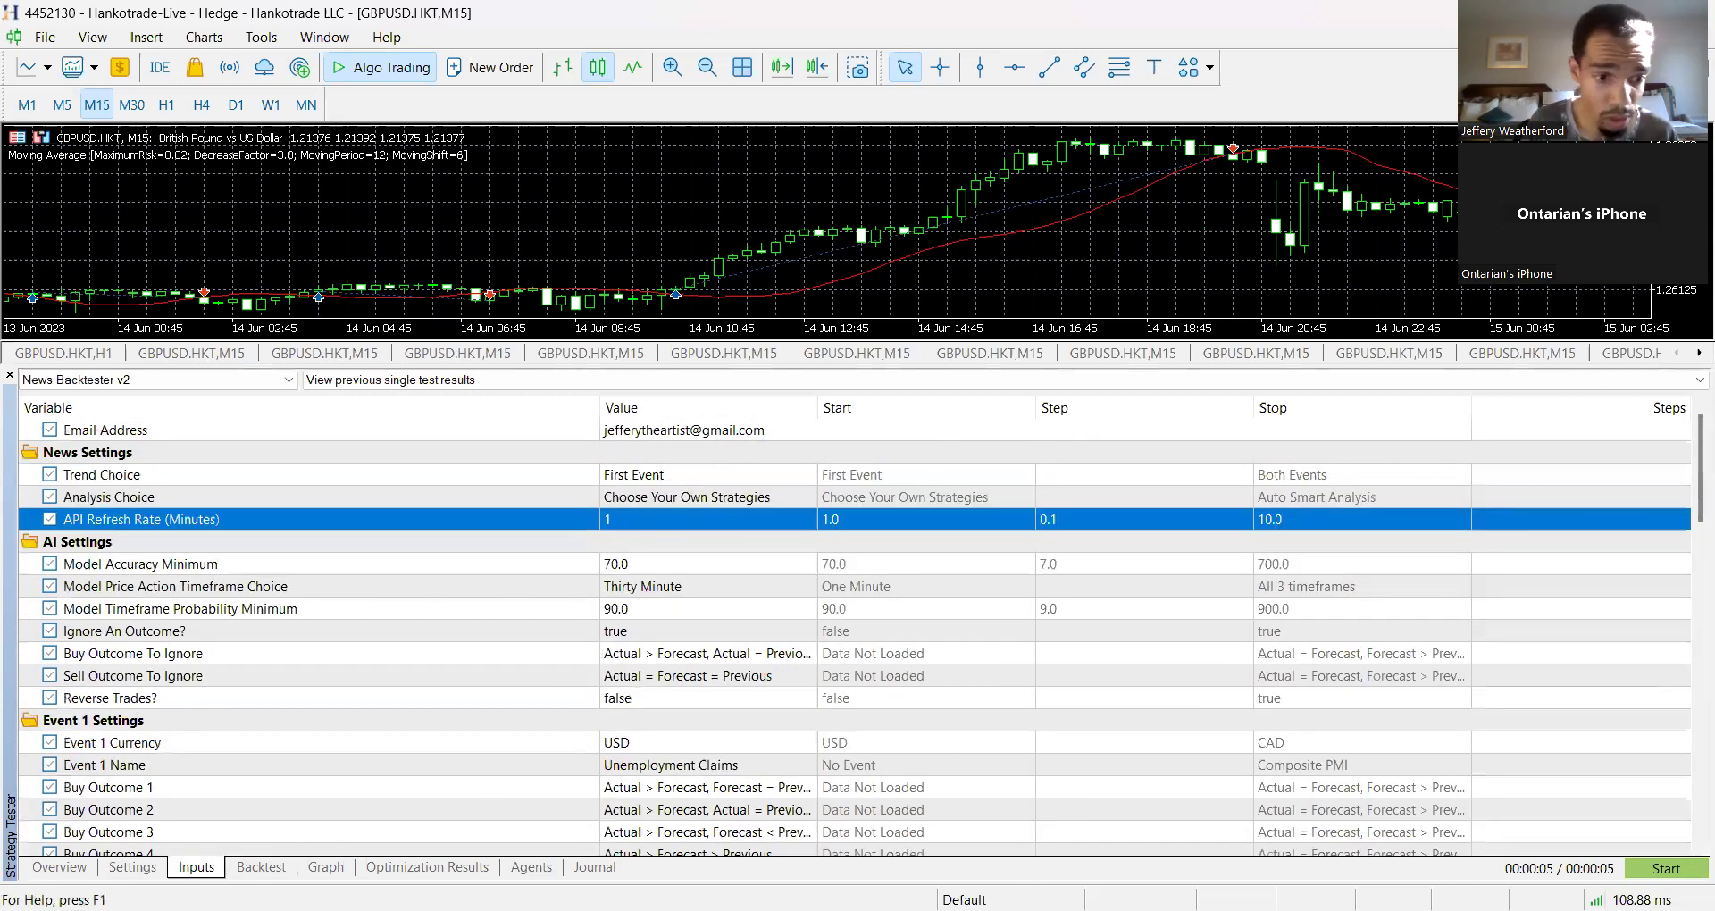
{"action": "left_click", "coordinate": [133, 868]}
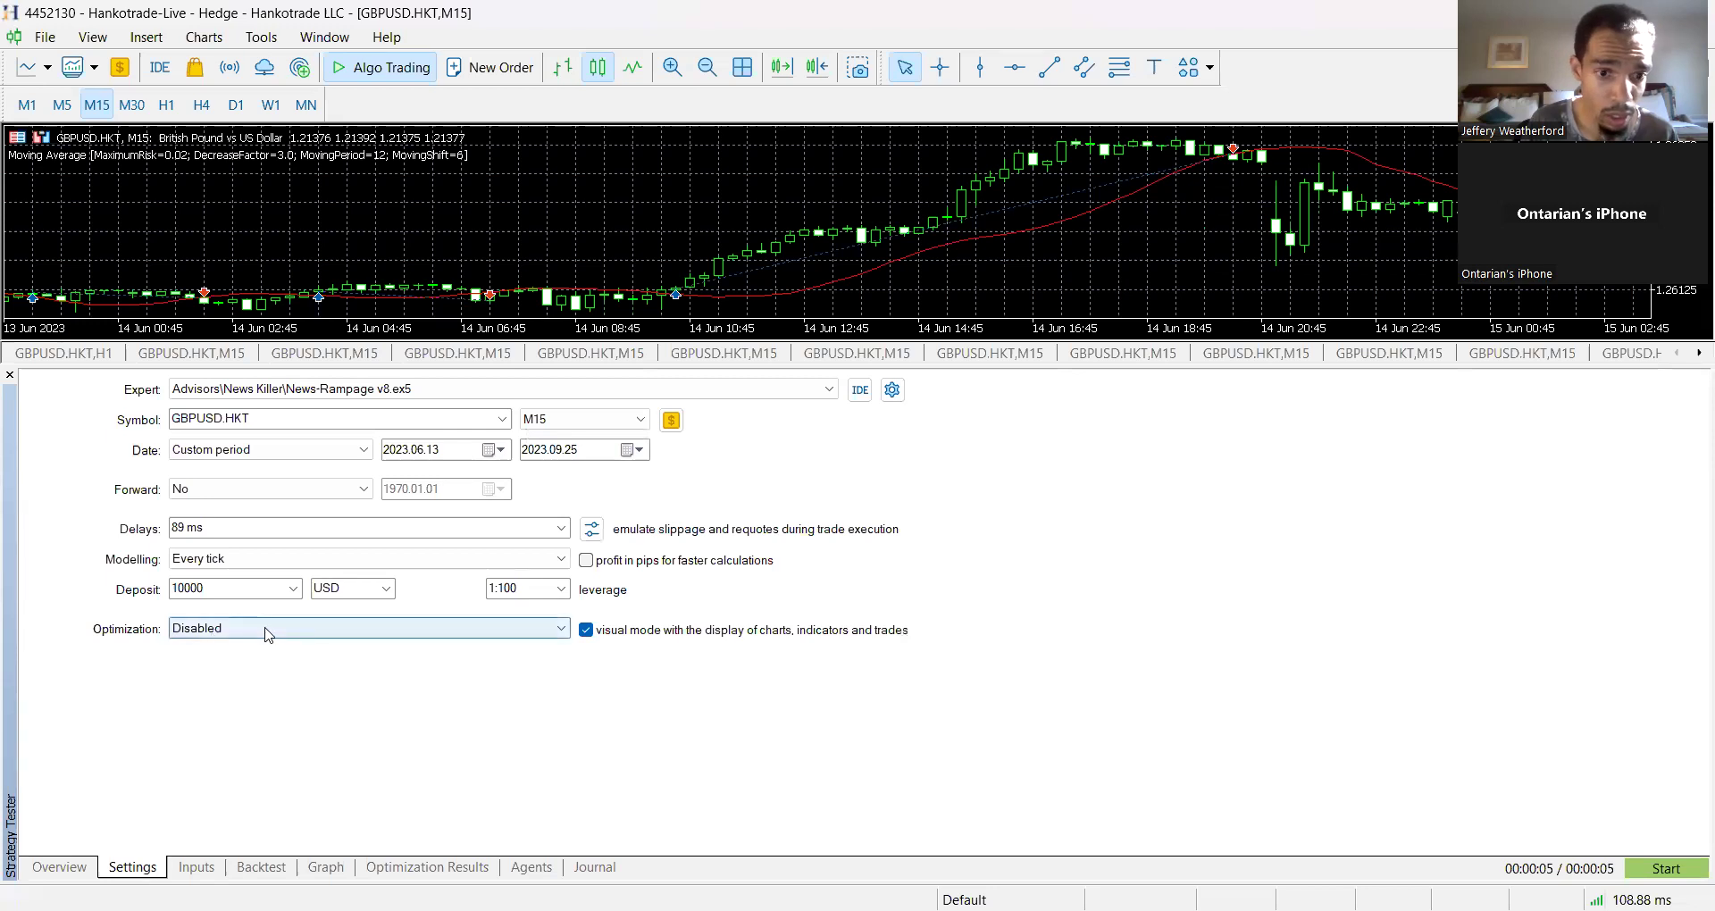
{"action": "left_click", "coordinate": [1689, 865]}
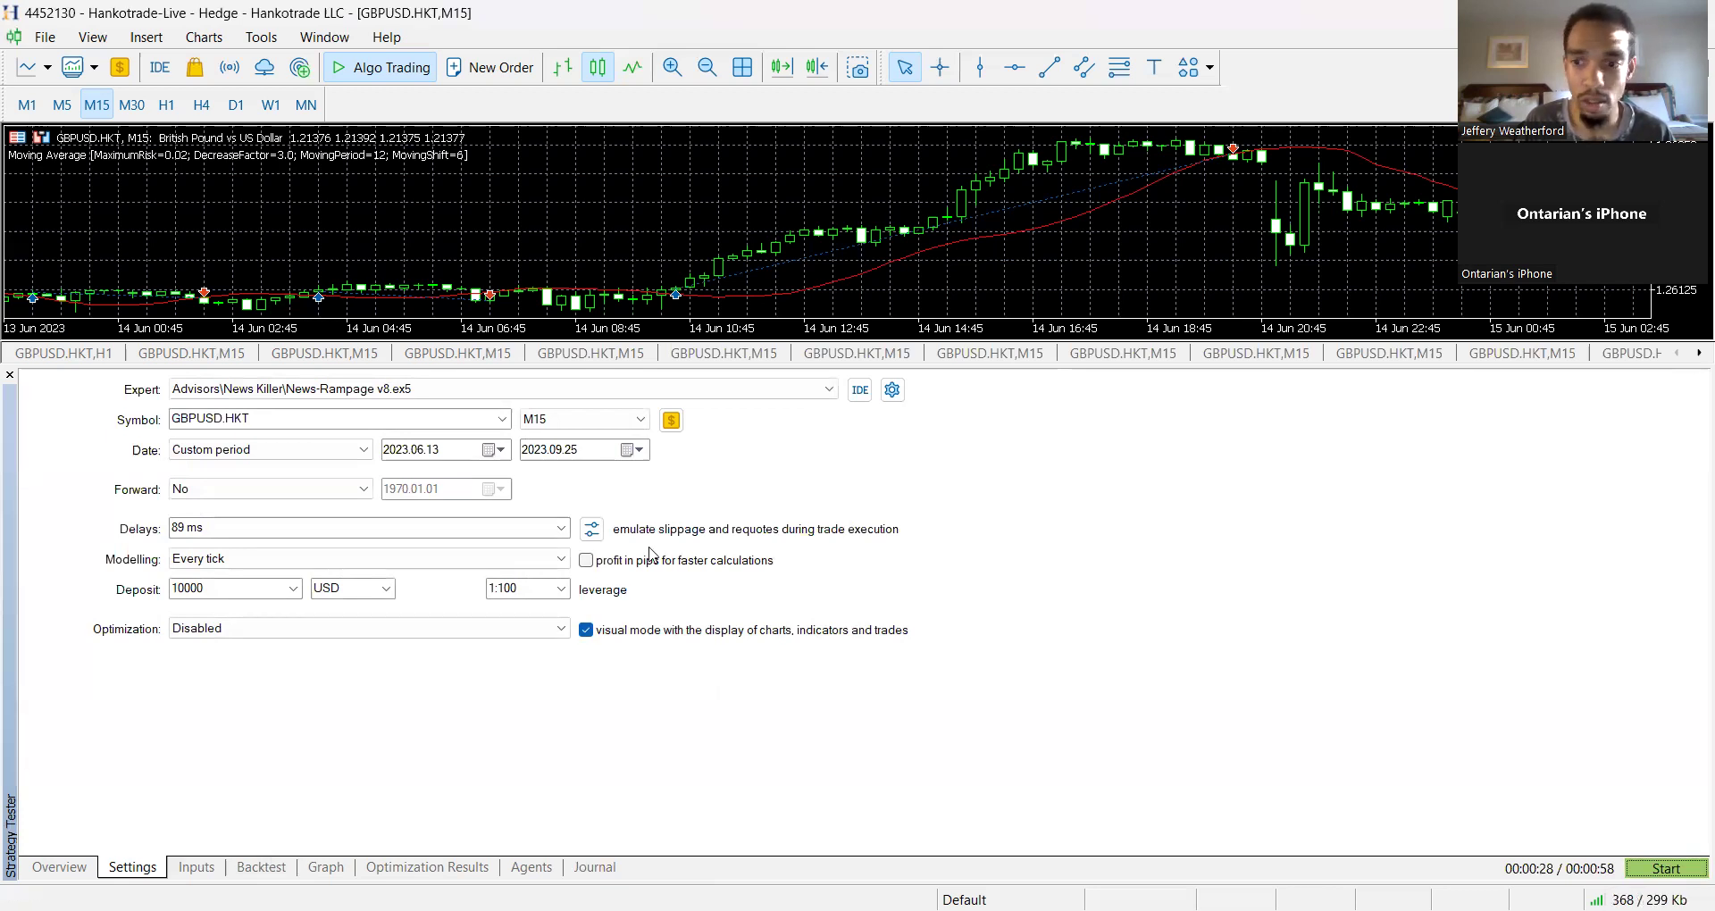
- Review the test's event, hedge and trailing stop inputs, and examine the backtest report and balance/equity graph
{"action": "left_click", "coordinate": [196, 867]}
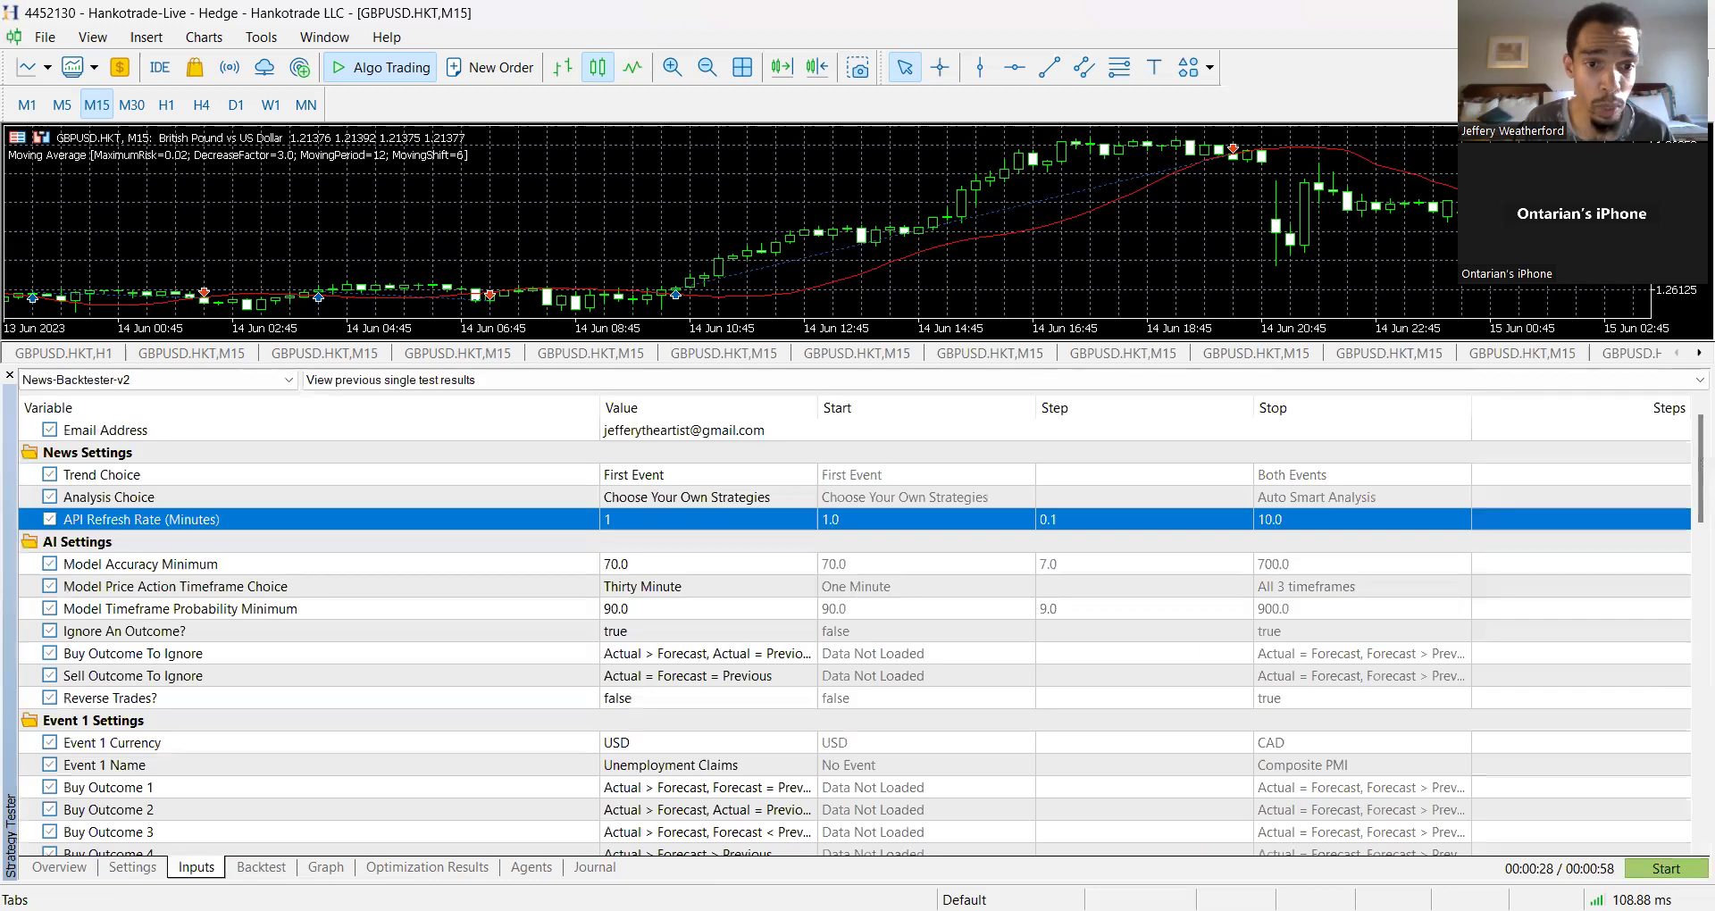
{"action": "scroll", "coordinate": [735, 623], "scroll_direction": "down", "scroll_amount": 7}
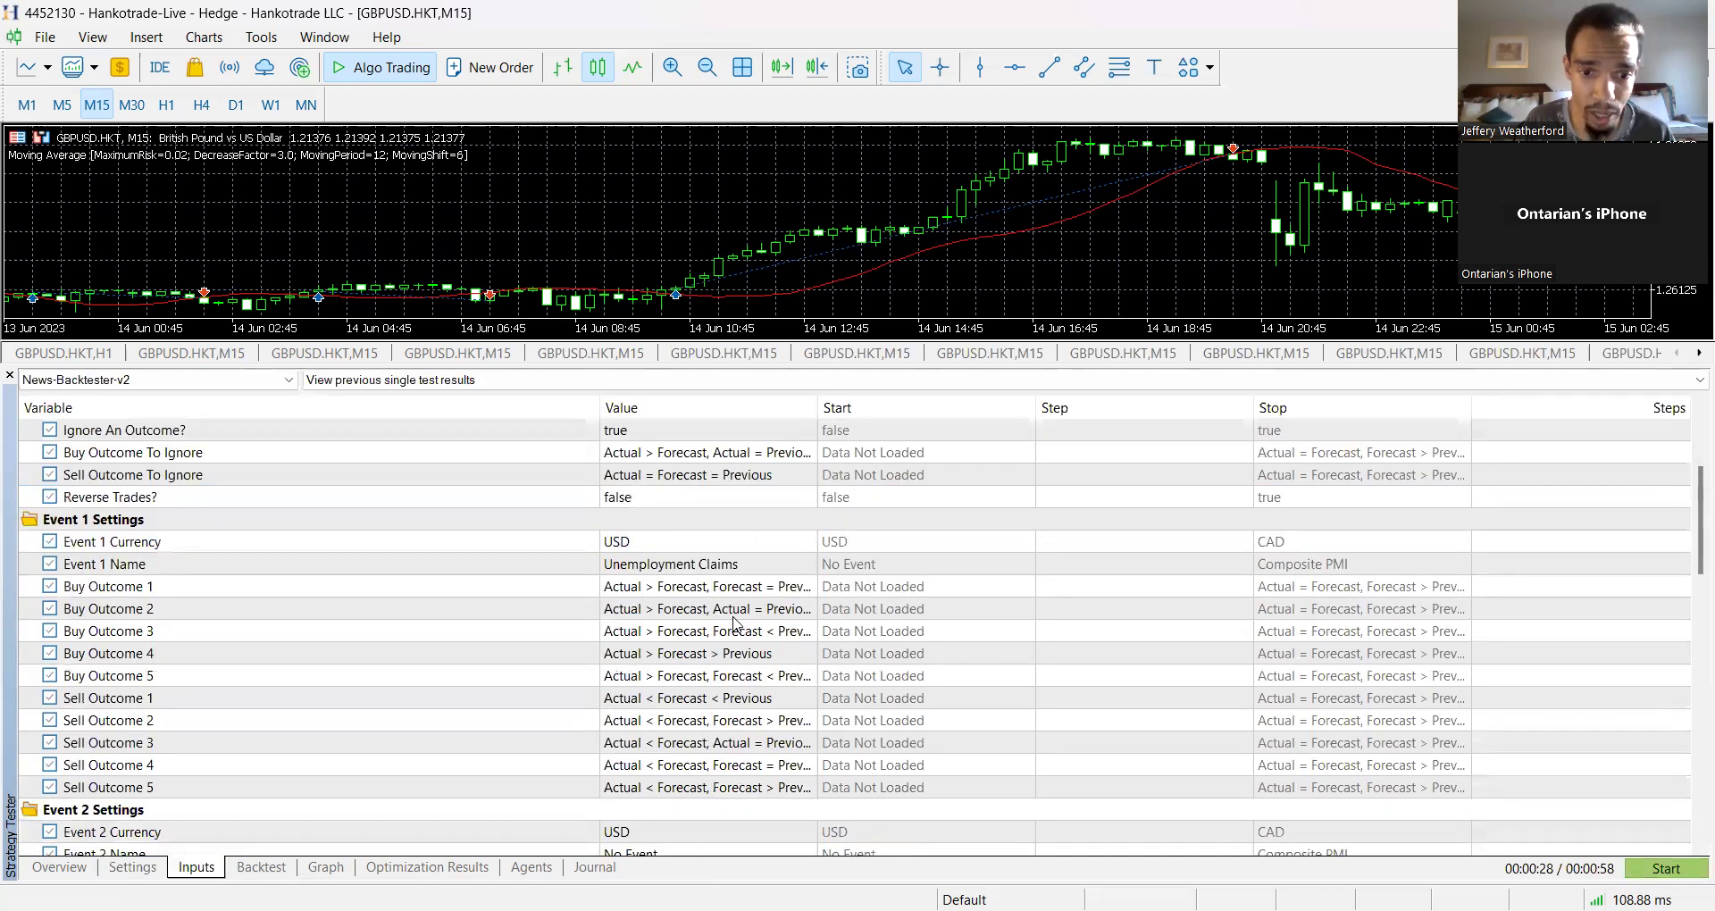
{"action": "scroll", "coordinate": [735, 623], "scroll_direction": "down", "scroll_amount": 8}
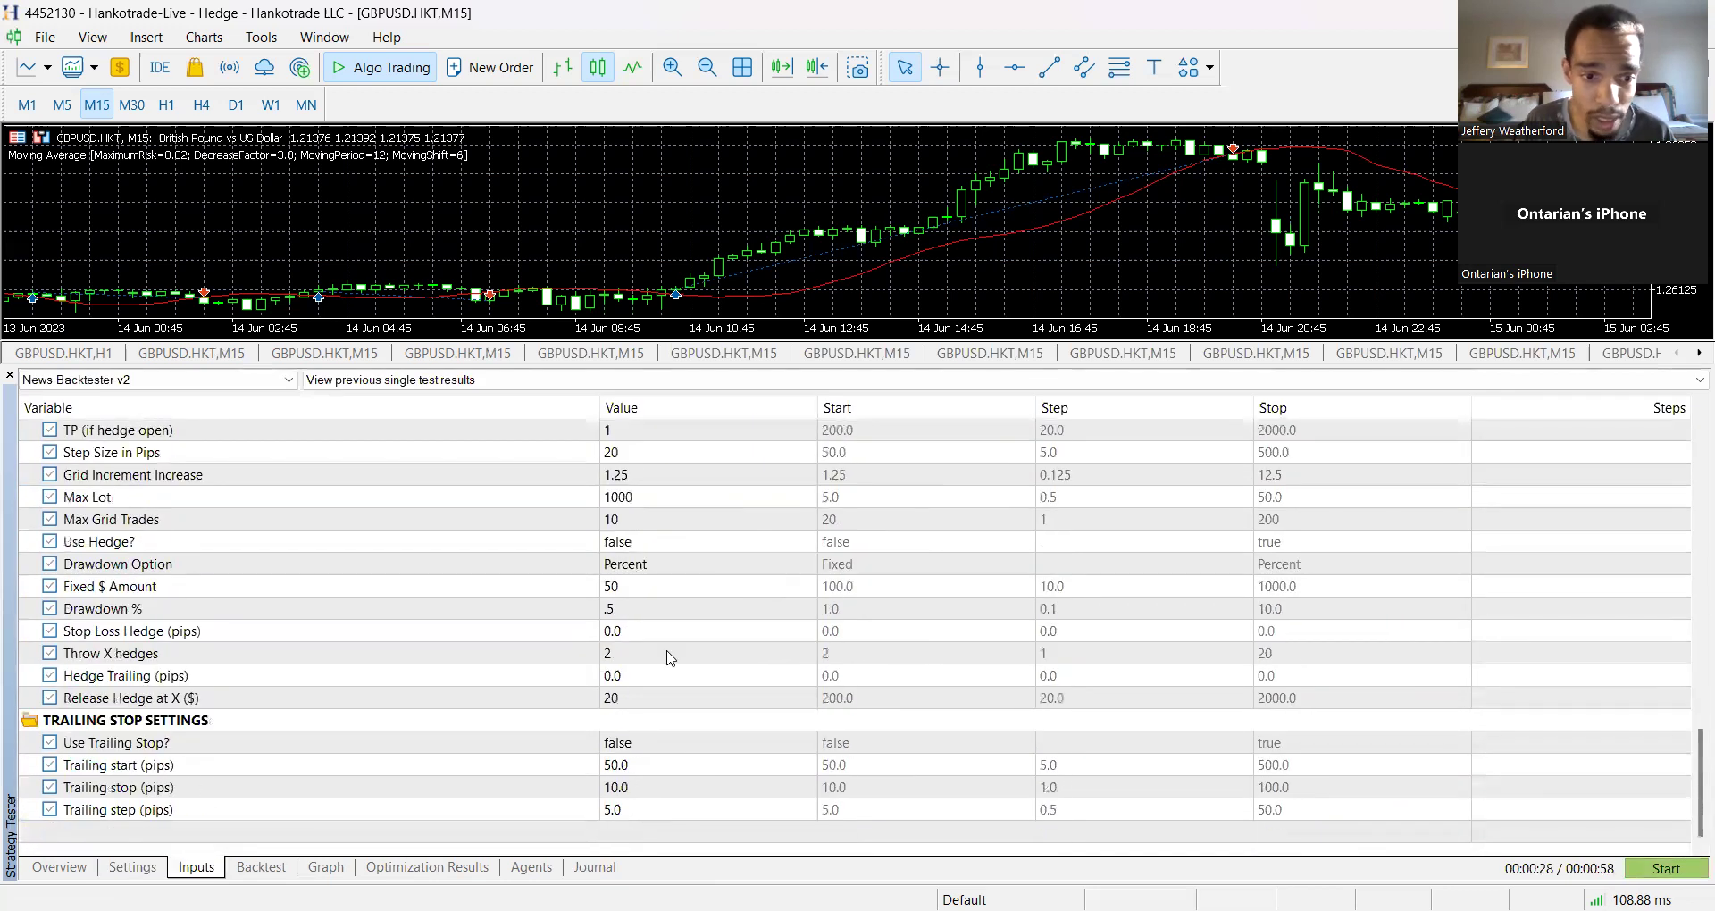
{"action": "left_click", "coordinate": [254, 870]}
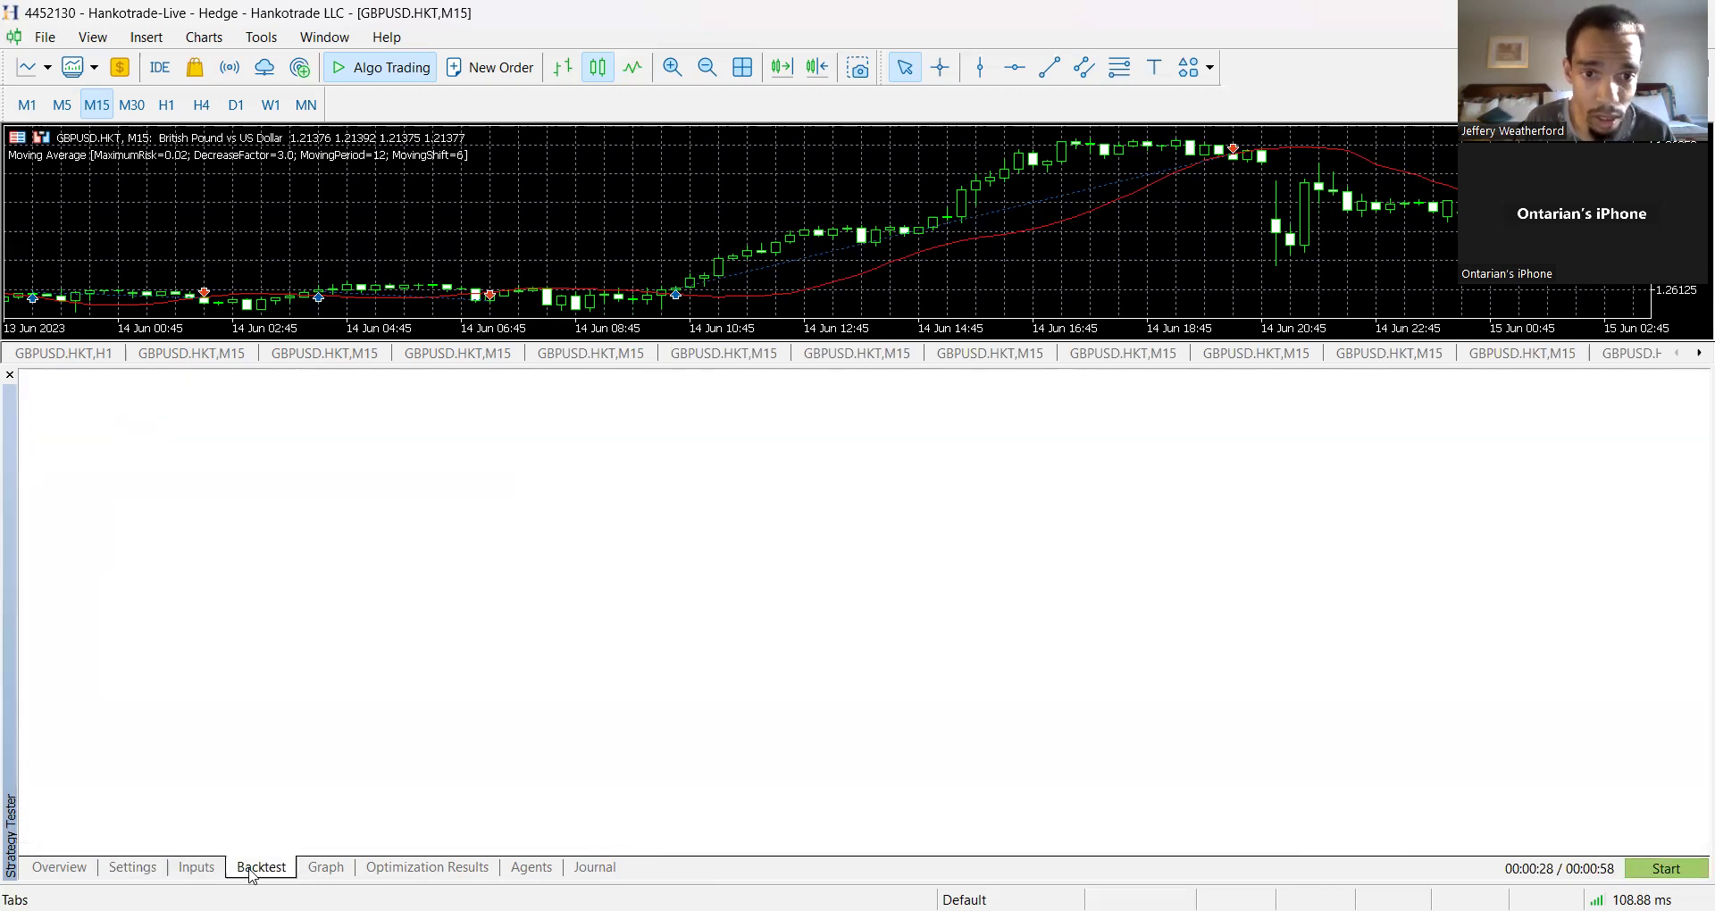
{"action": "left_click", "coordinate": [333, 869]}
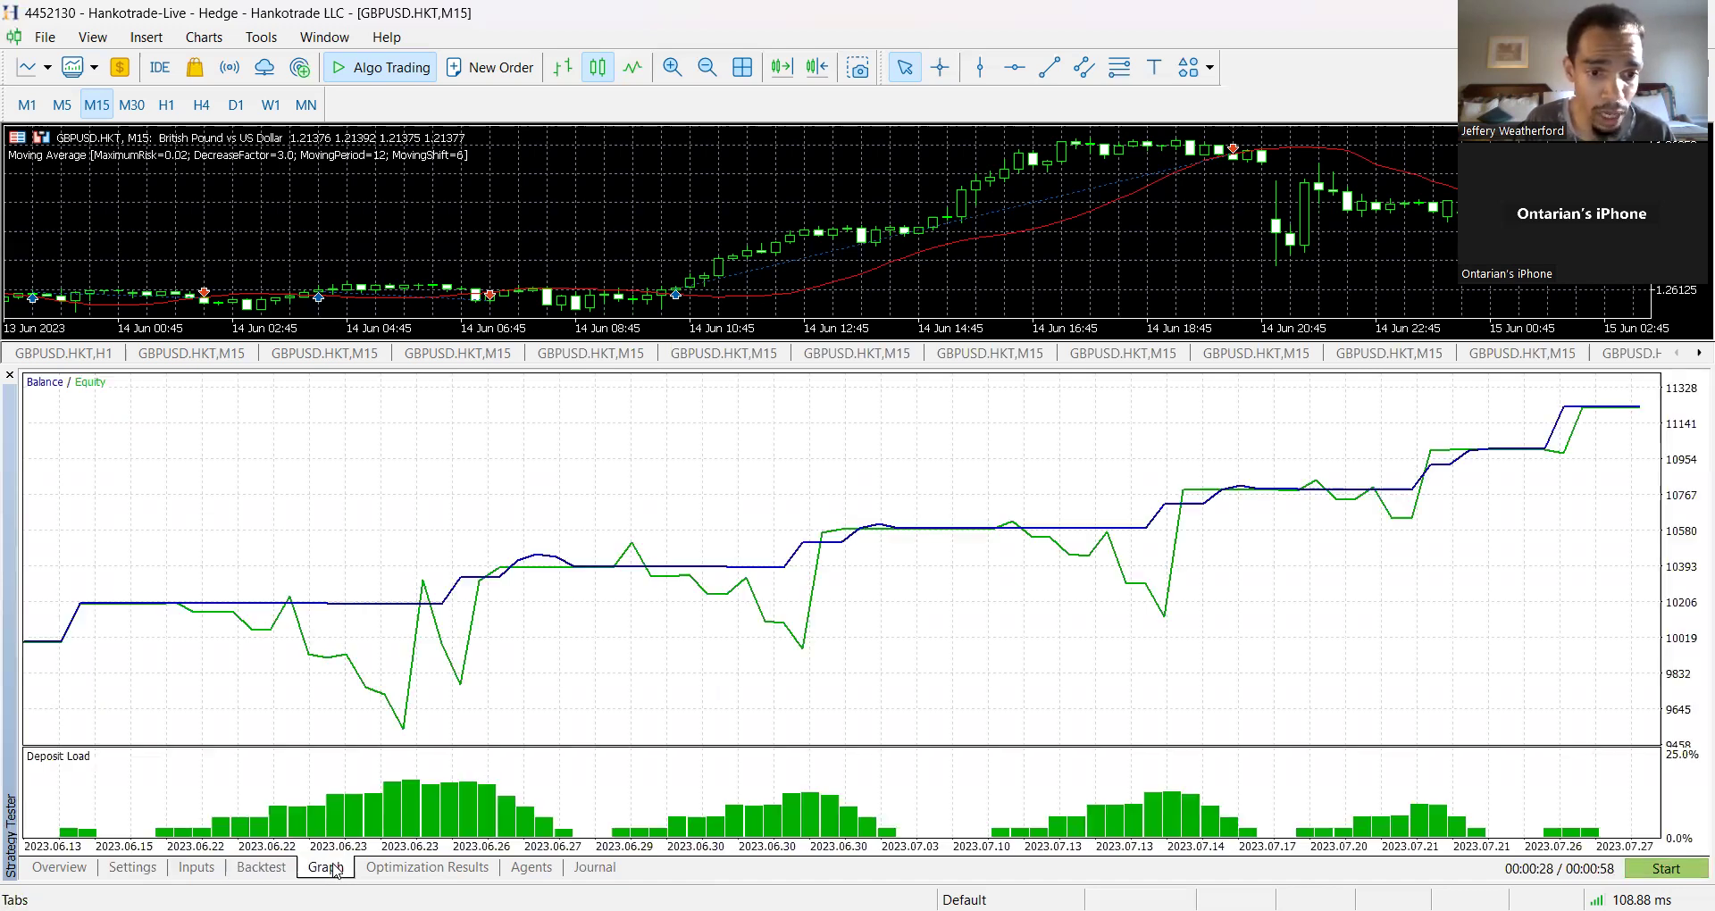
- Examine the optimization results for News-Backtester-v2, including the commands for the highest-profit pass and the experts available
{"action": "left_click", "coordinate": [395, 868]}
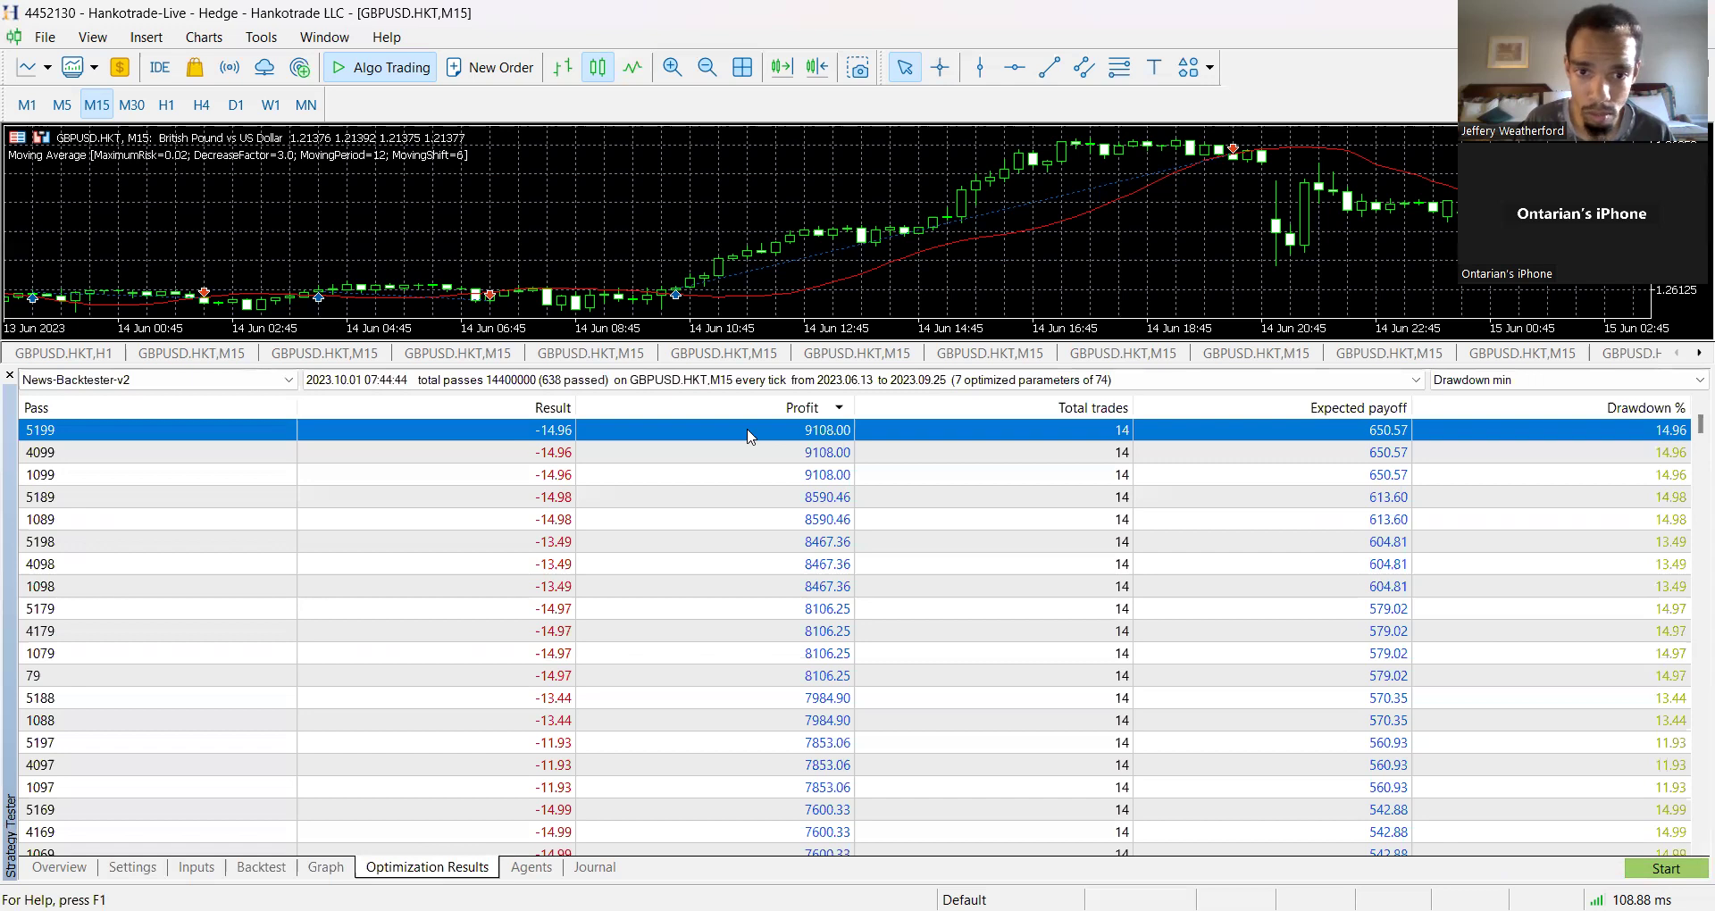
{"action": "right_click", "coordinate": [481, 434]}
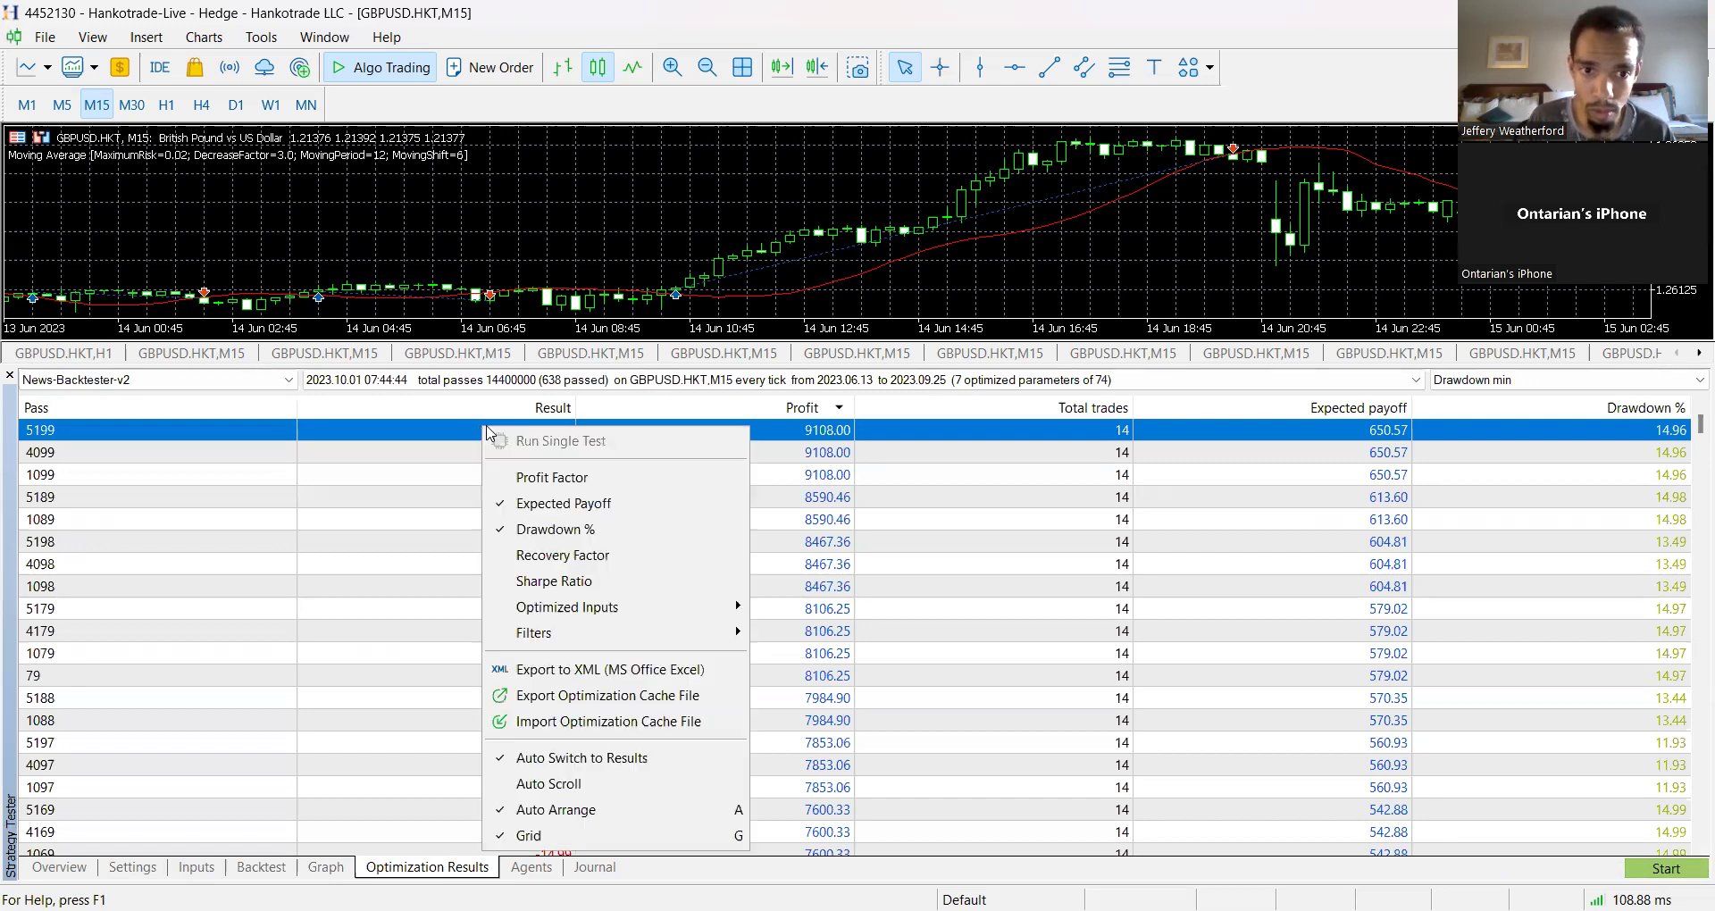
{"action": "left_click", "coordinate": [427, 433]}
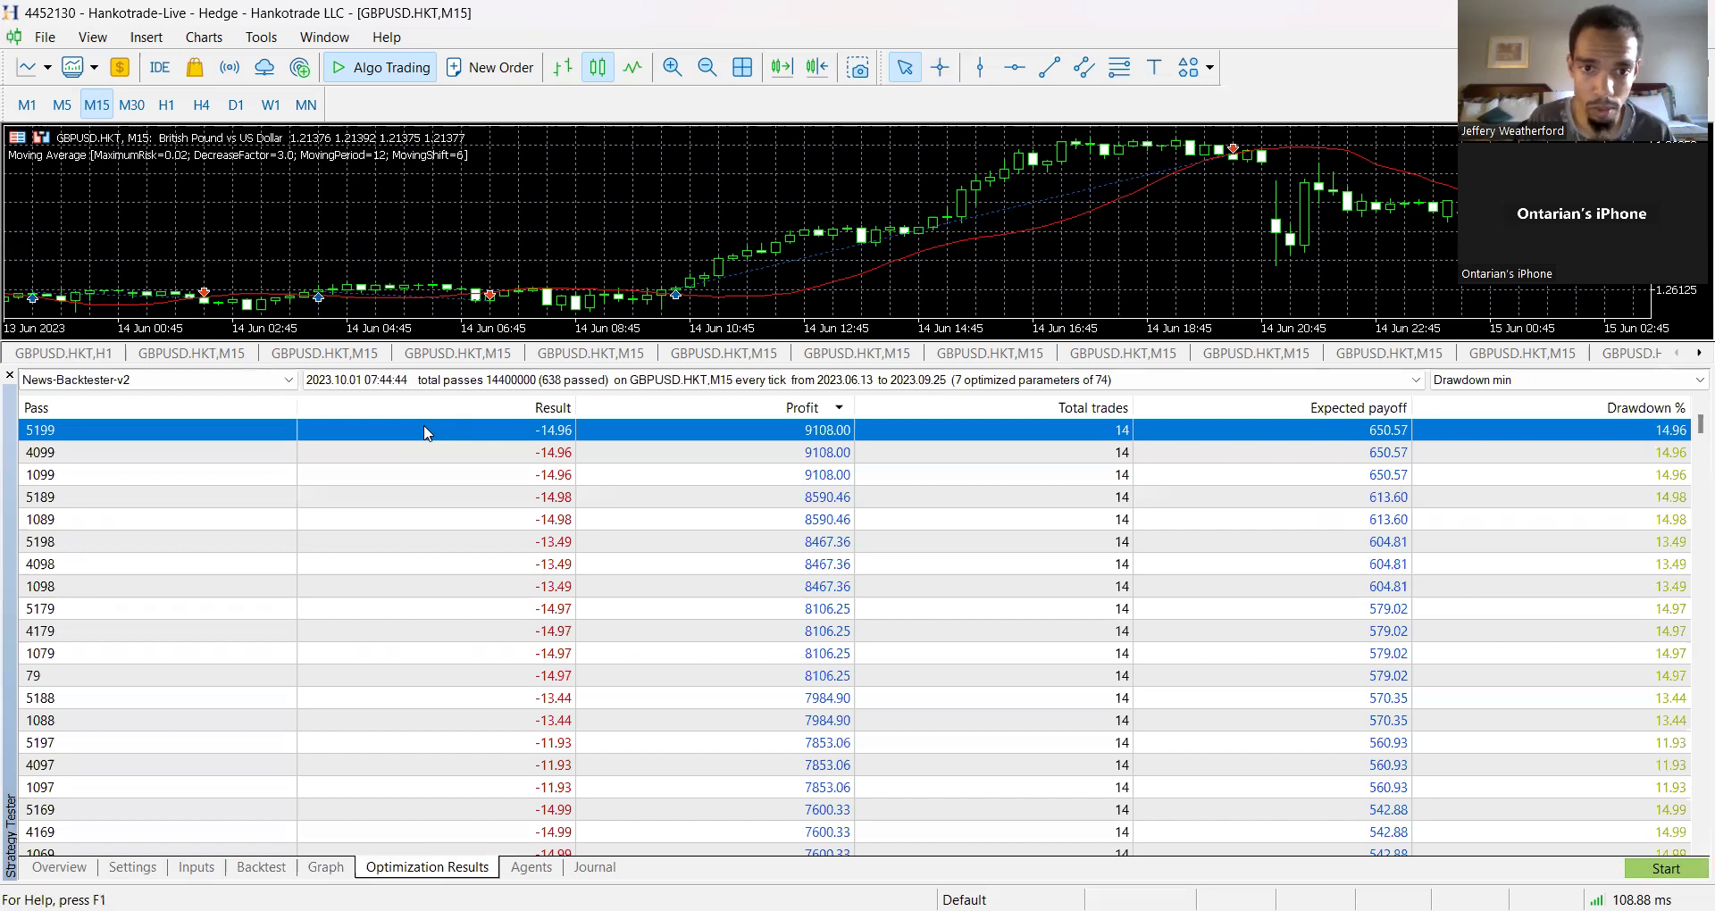
{"action": "left_click", "coordinate": [291, 381]}
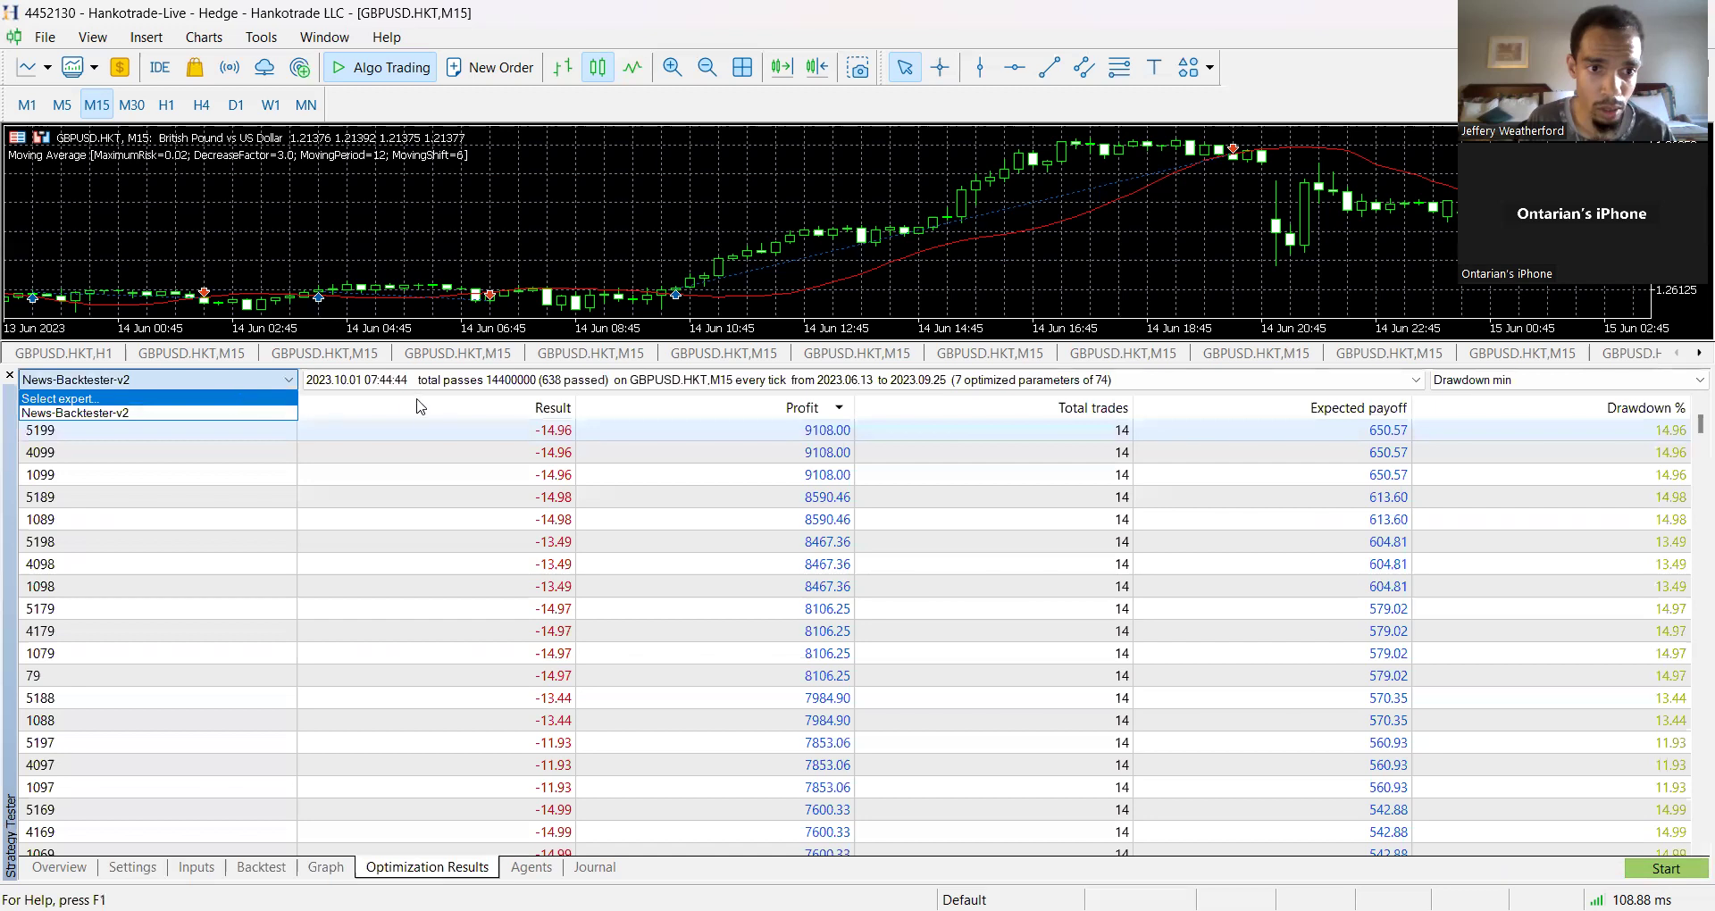
{"action": "left_click", "coordinate": [410, 429]}
{"action": "left_click", "coordinate": [407, 430]}
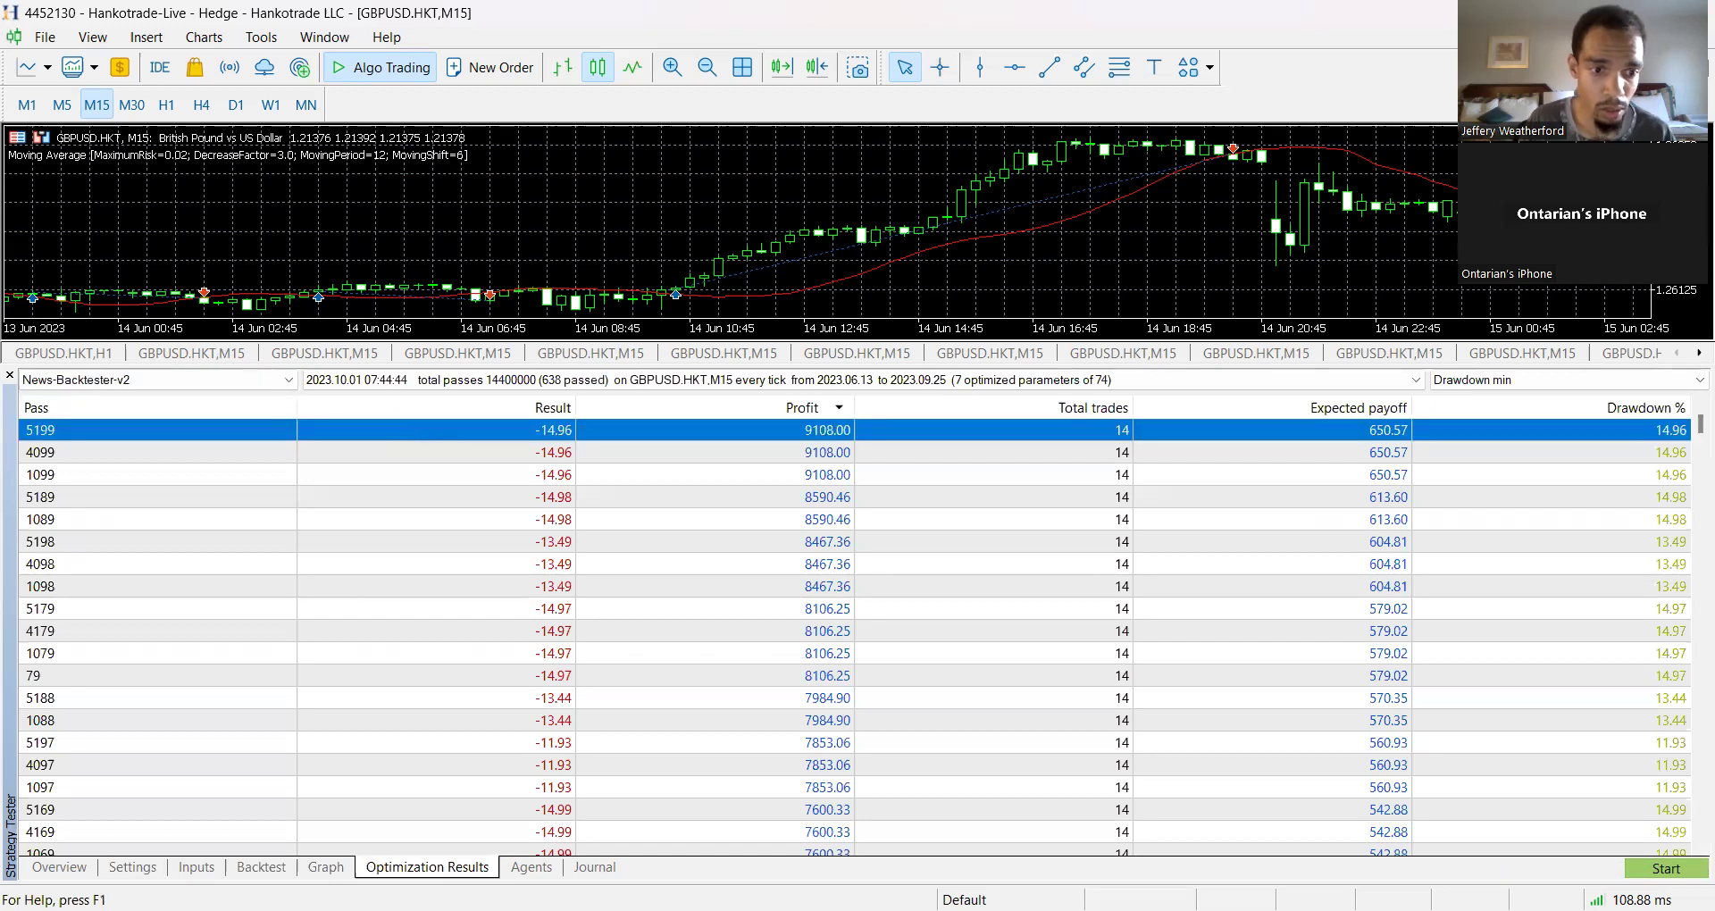
- Look through the experts available for the test in the Advisors and Examples folders
{"action": "left_click", "coordinate": [135, 870]}
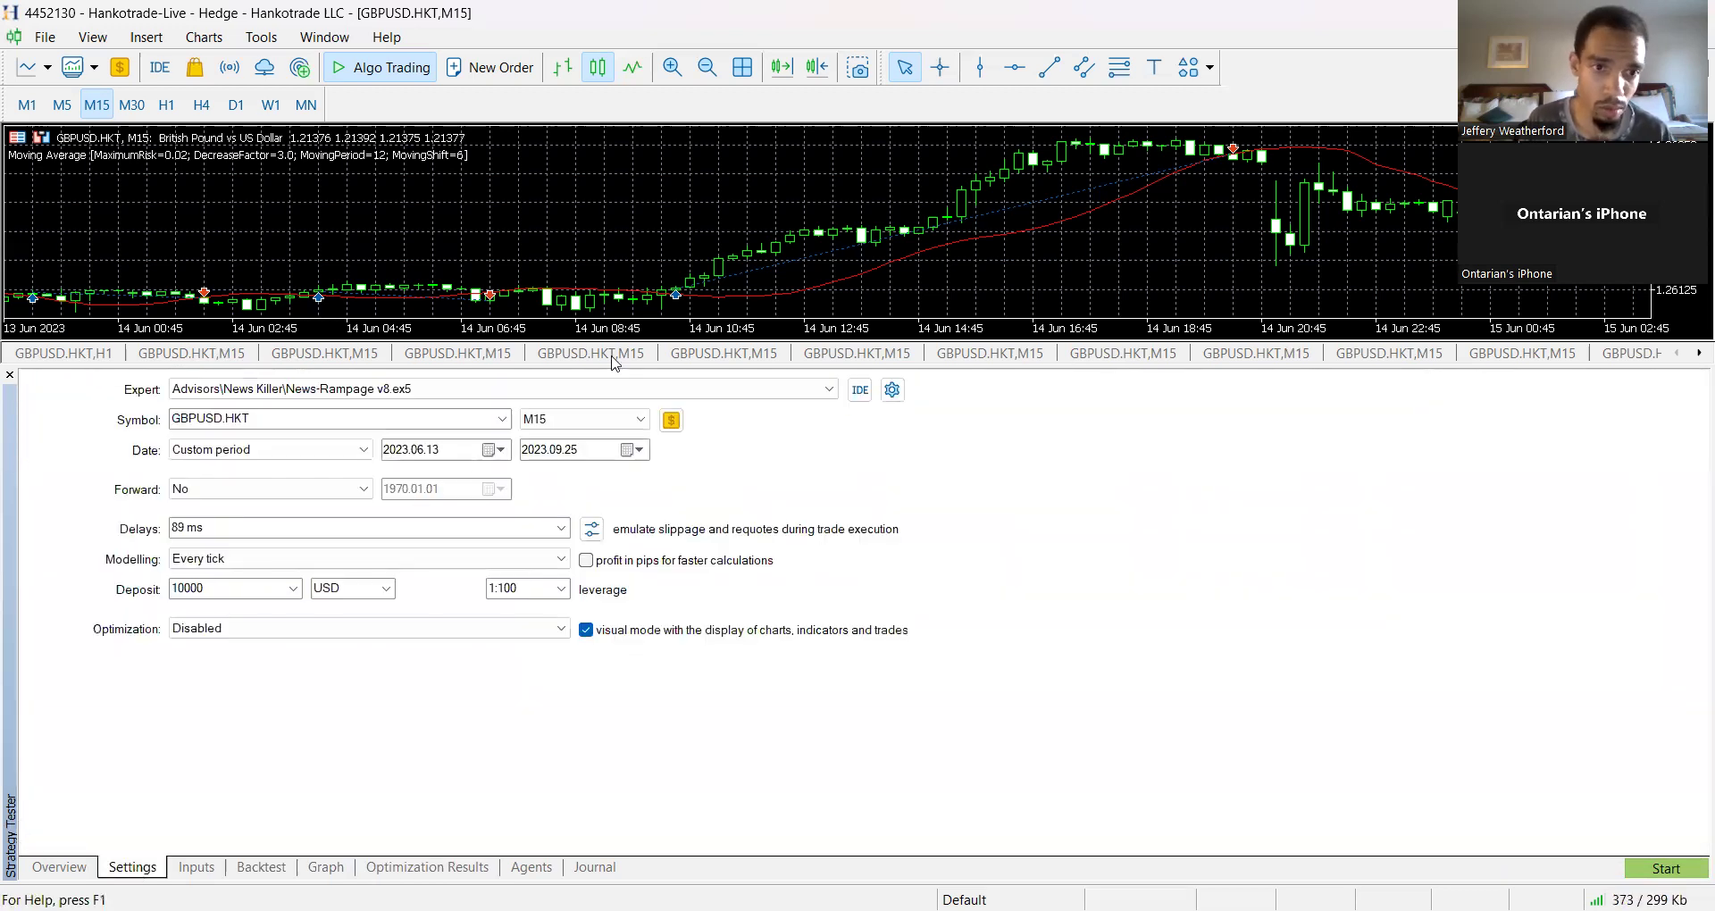
{"action": "left_click", "coordinate": [809, 389]}
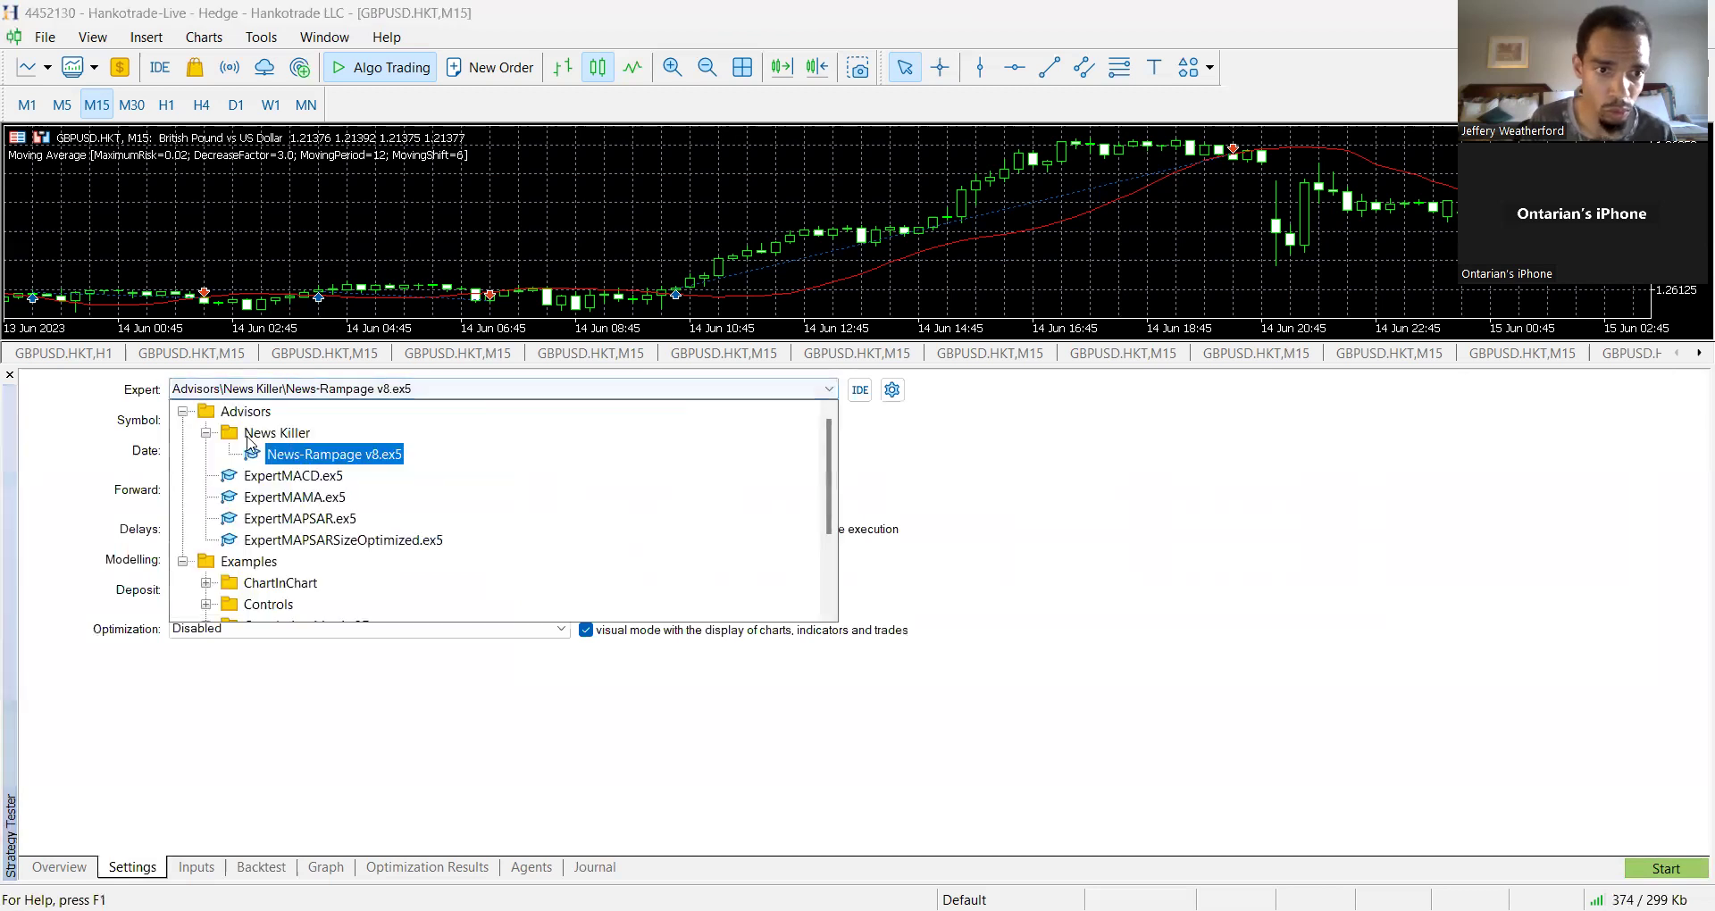
{"action": "scroll", "coordinate": [332, 561], "scroll_direction": "down", "scroll_amount": 2}
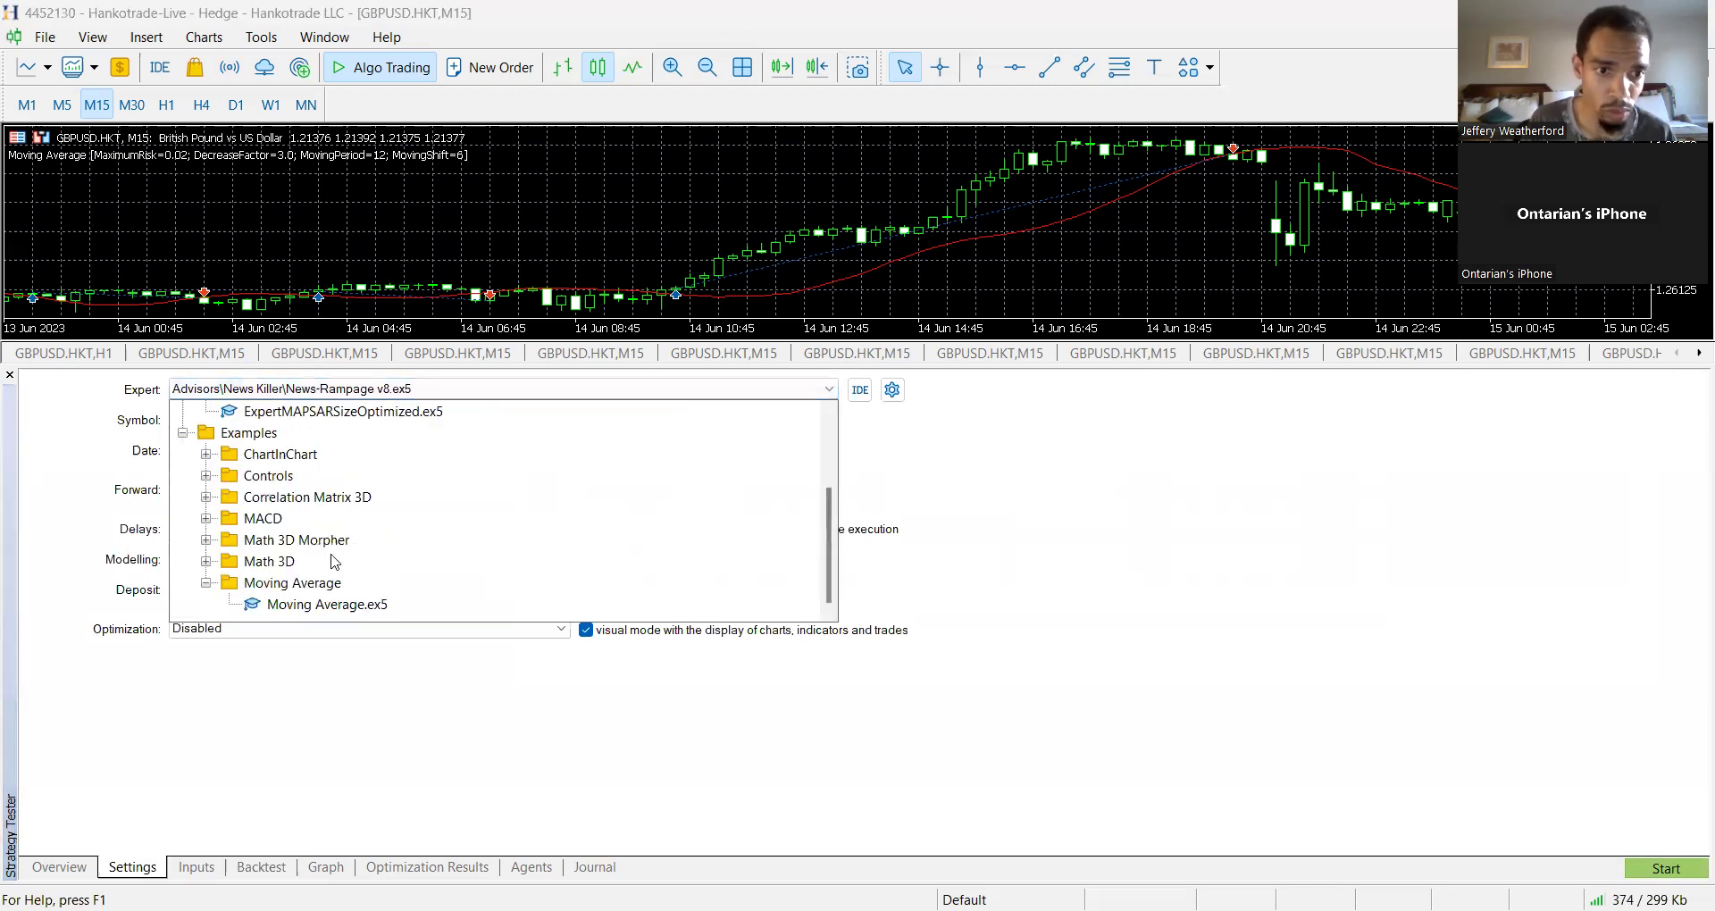
{"action": "scroll", "coordinate": [332, 561], "scroll_direction": "up", "scroll_amount": 2}
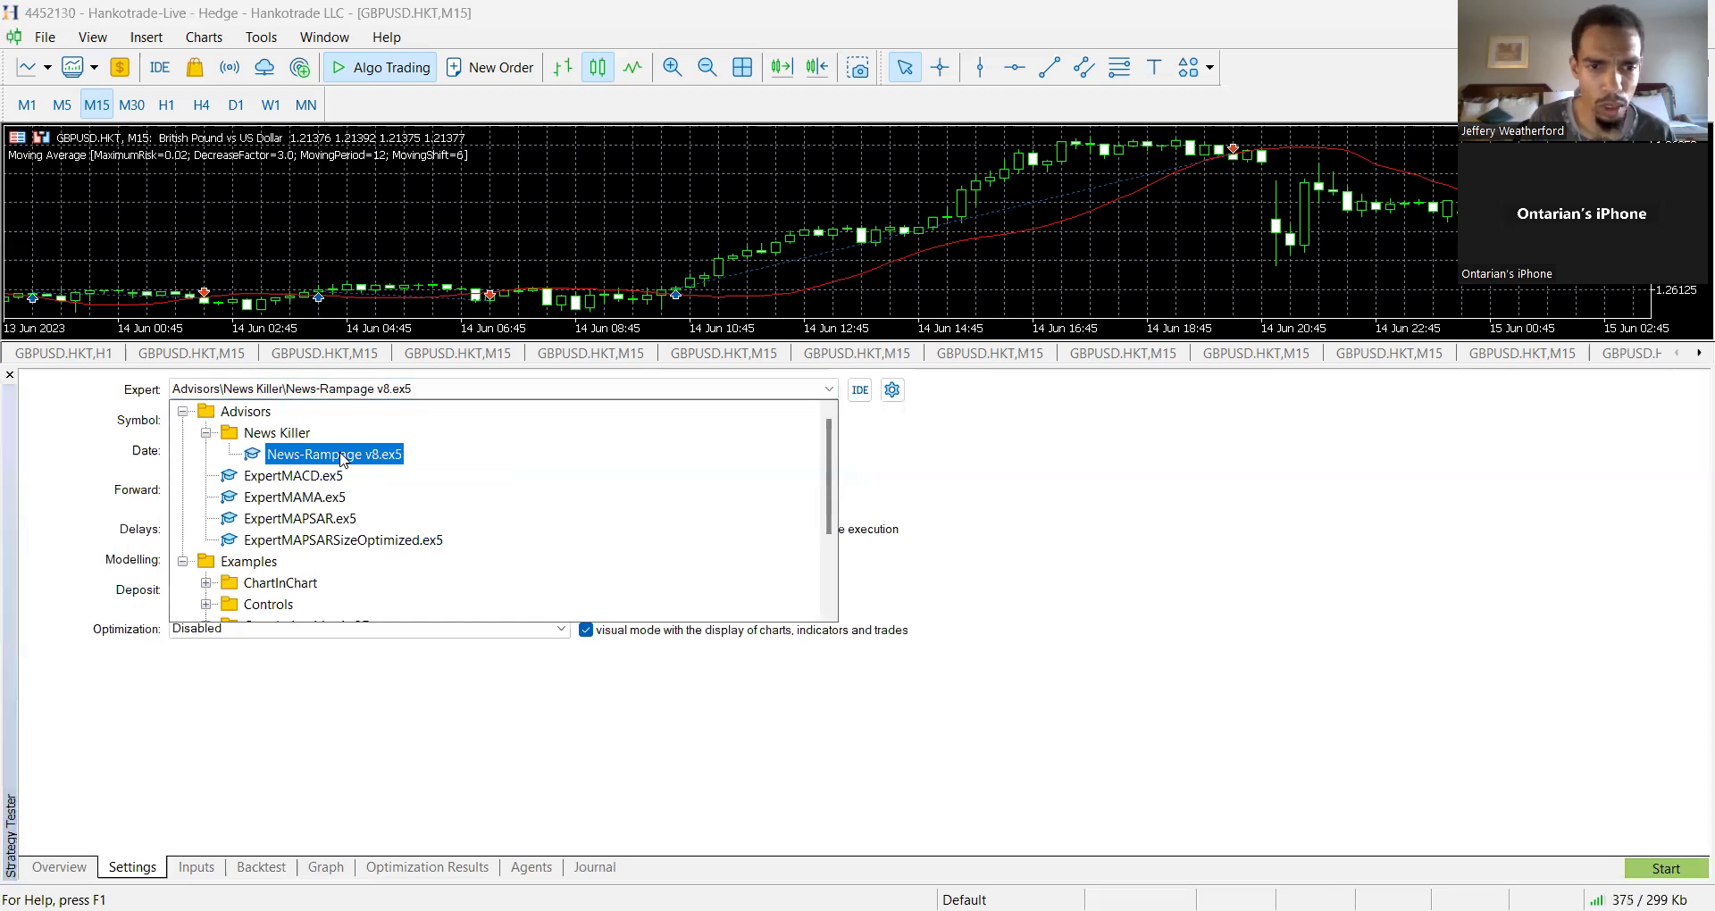
{"action": "left_click", "coordinate": [384, 747]}
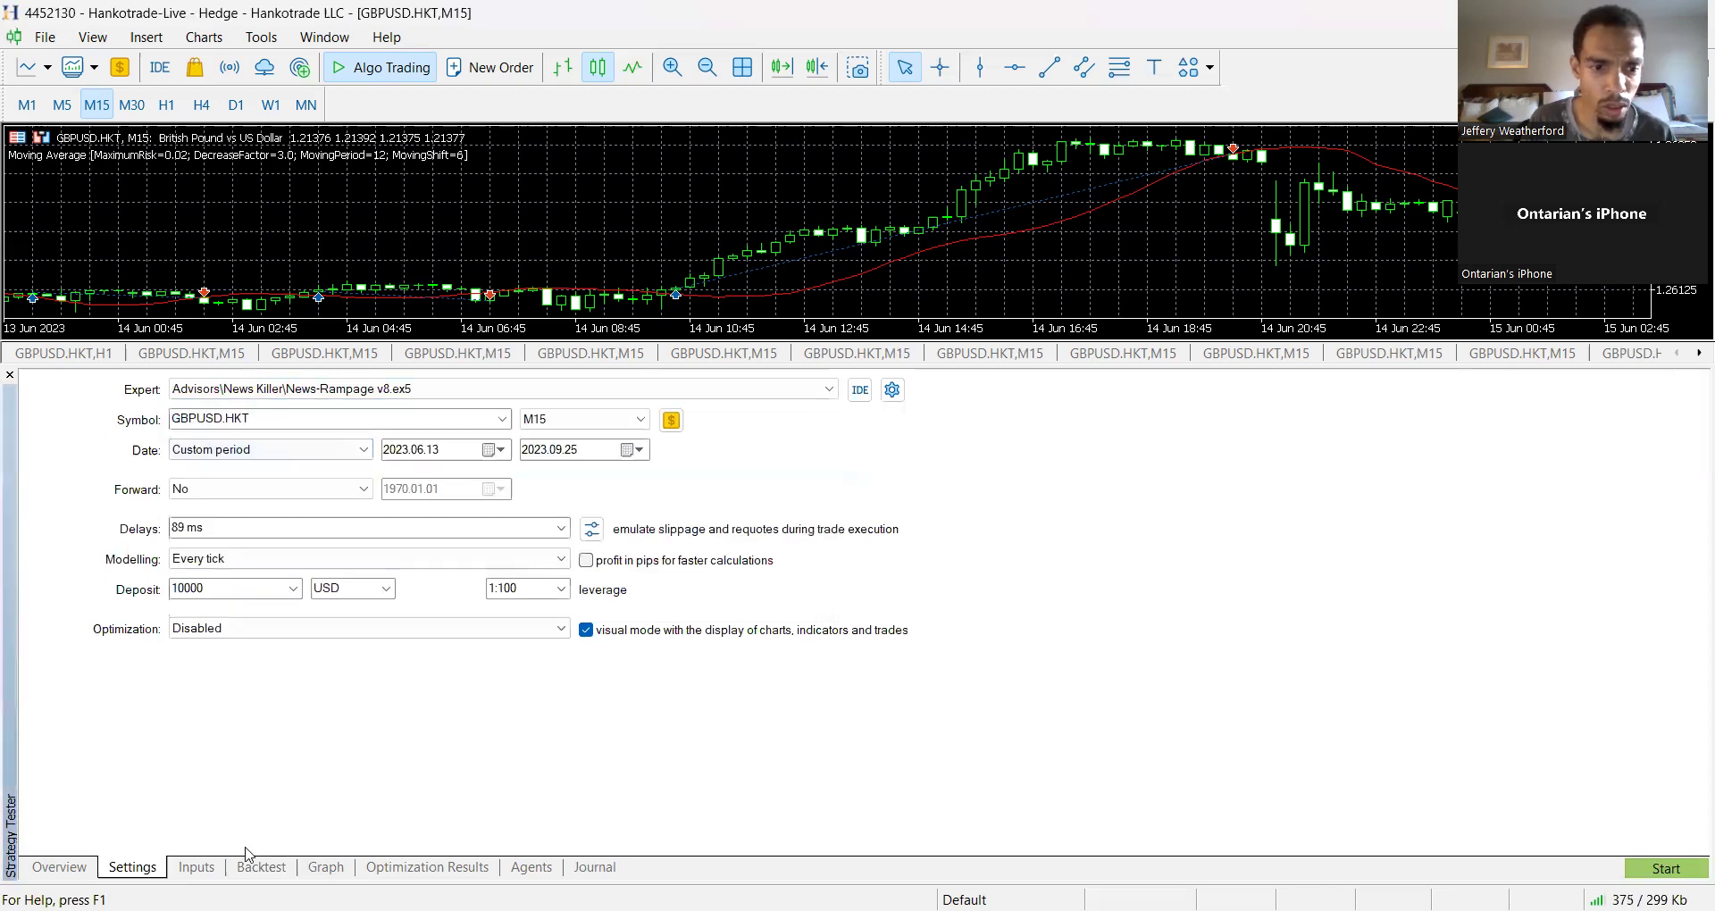
- Set Max Grid Trades to 1 in the expert's Rampage Settings
{"action": "left_click", "coordinate": [197, 866]}
{"action": "scroll", "coordinate": [427, 727], "scroll_direction": "down", "scroll_amount": 10}
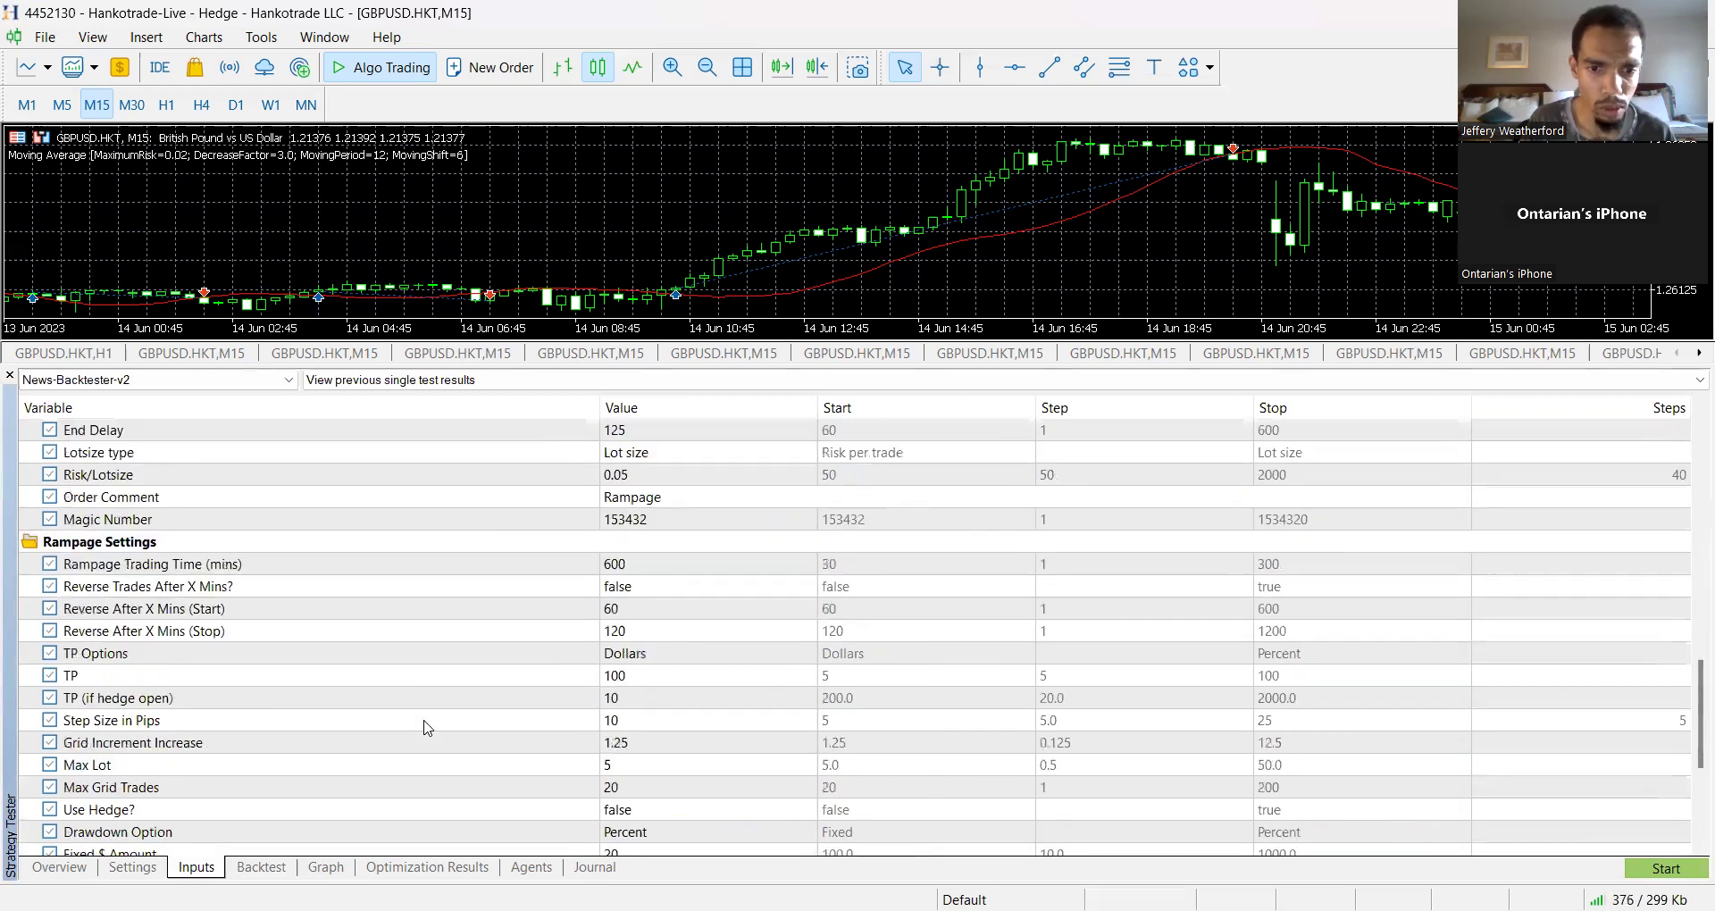
{"action": "scroll", "coordinate": [427, 727], "scroll_direction": "down", "scroll_amount": 1}
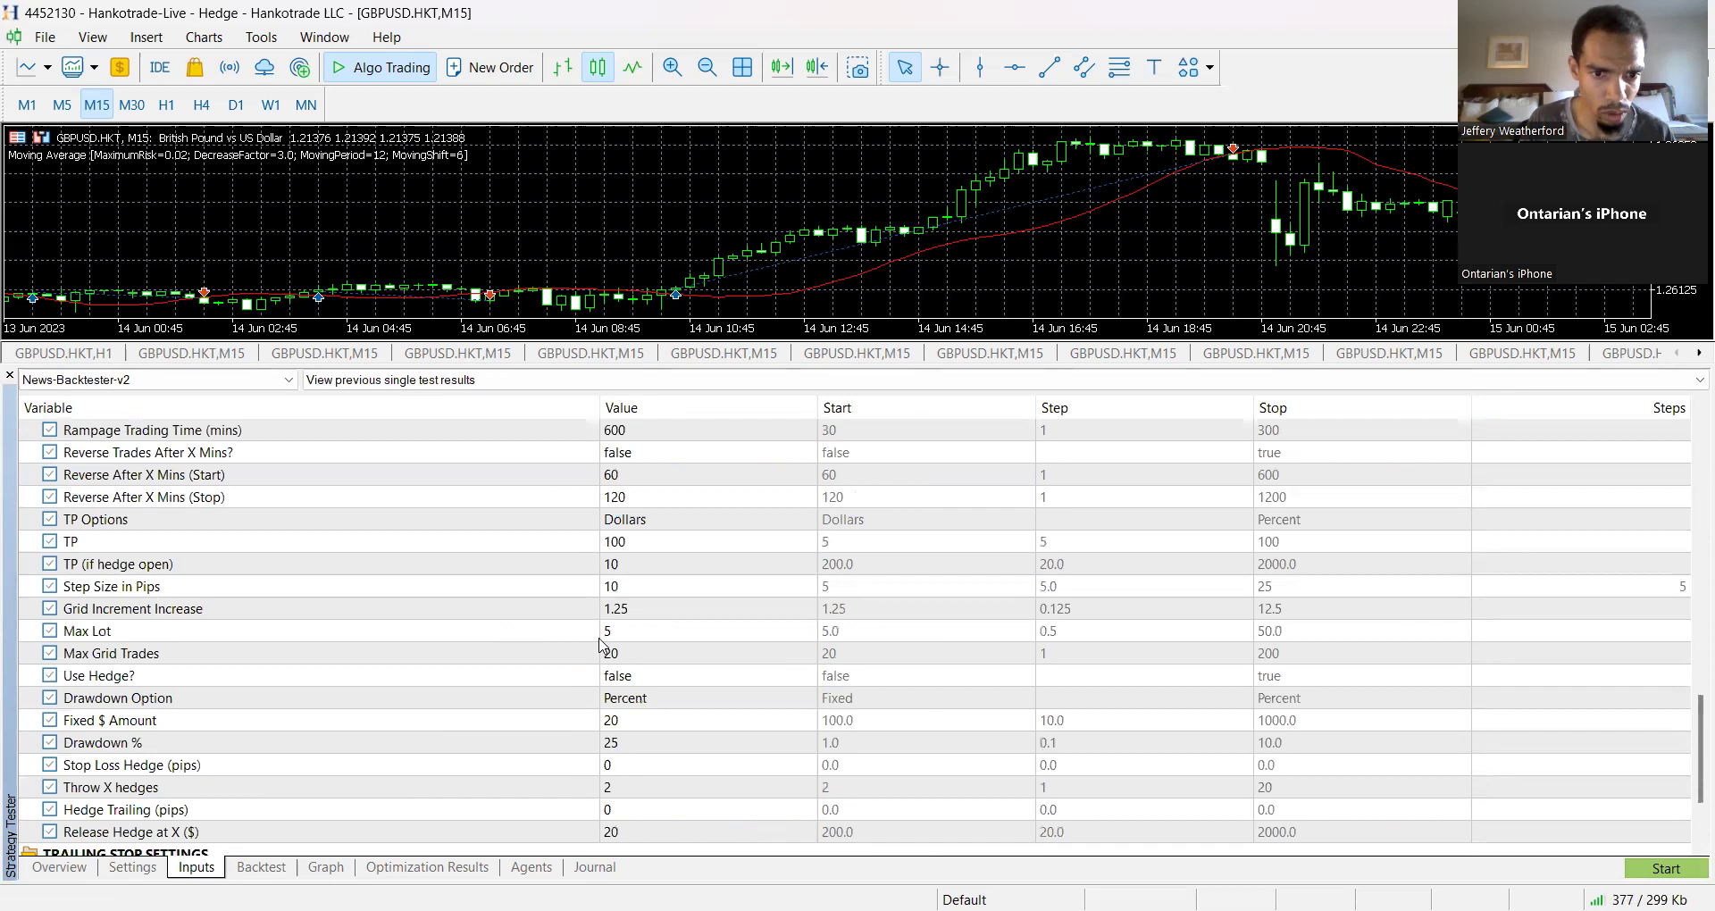
{"action": "double_click", "coordinate": [623, 661]}
{"action": "left_click", "coordinate": [623, 653]}
{"action": "double_click", "coordinate": [623, 653]}
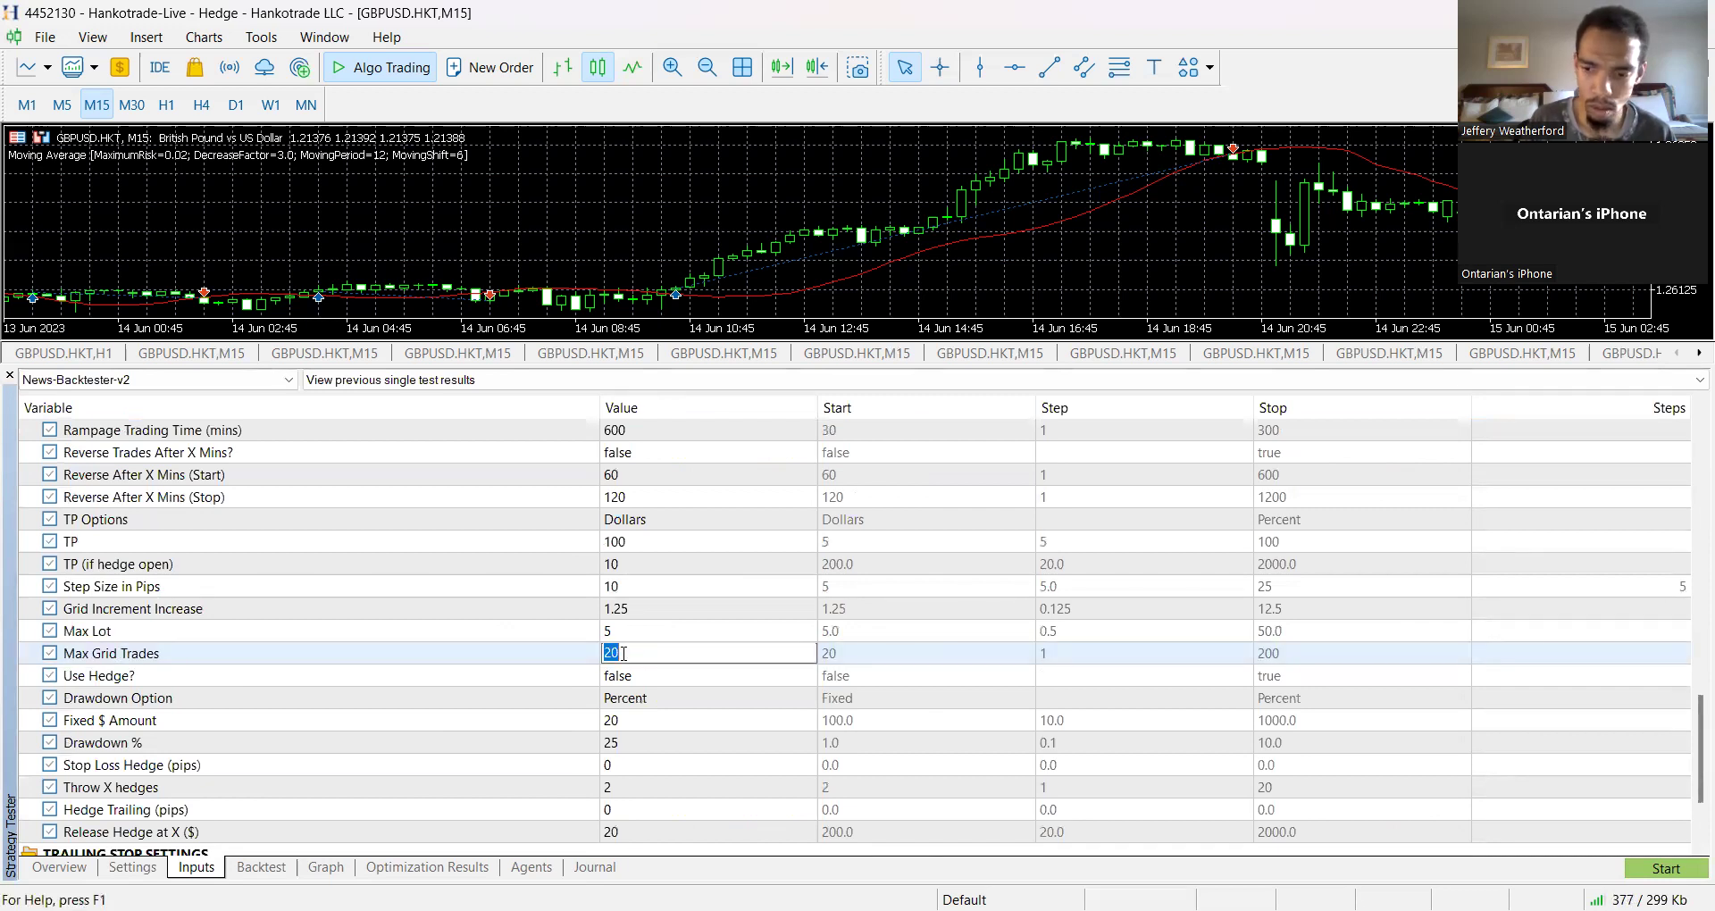
{"action": "type", "text": "1"}
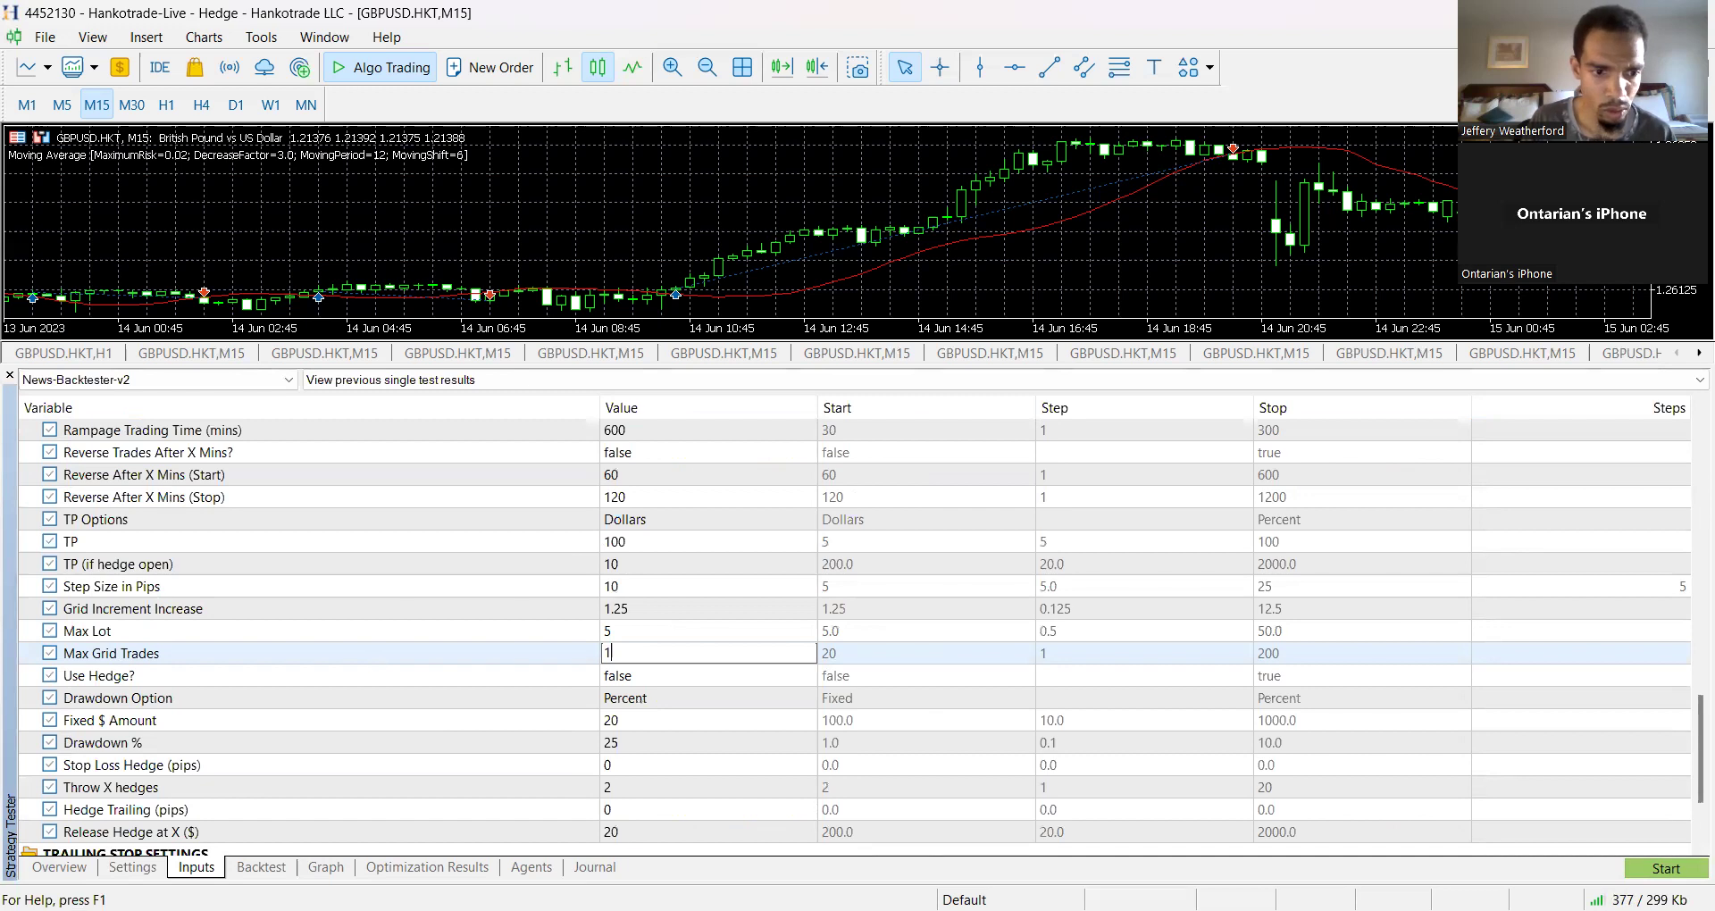
- Load the saved tester configuration GBPUSD-flipmode.ini from the Unemployment Claims folder
{"action": "left_click", "coordinate": [133, 867]}
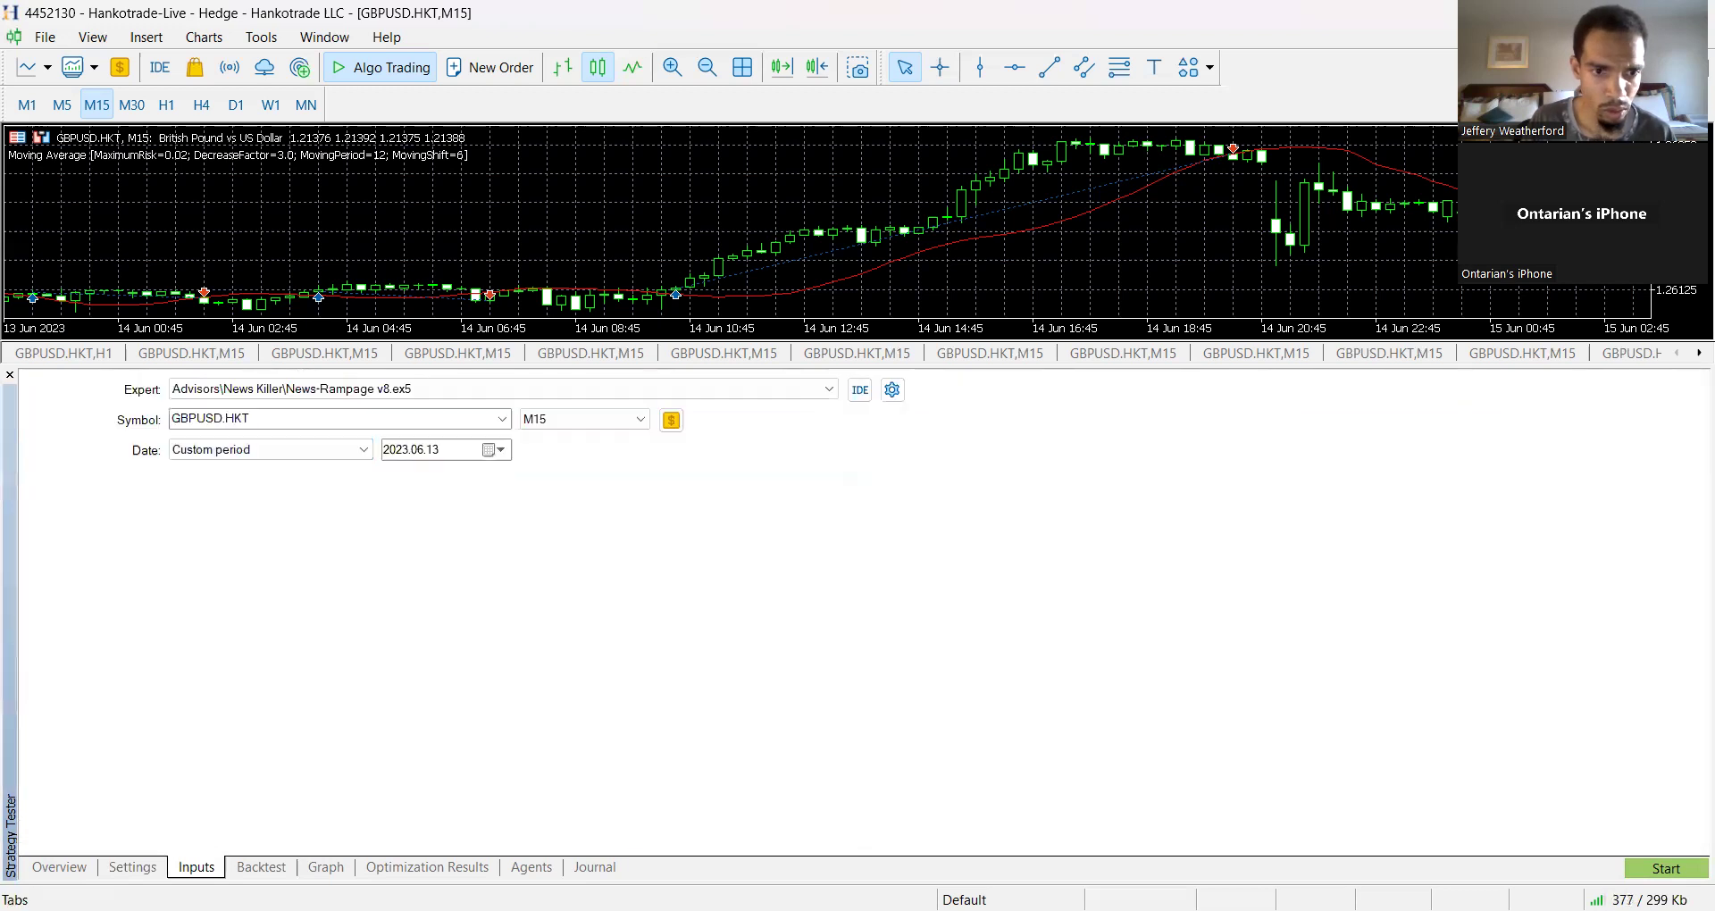
{"action": "left_click", "coordinate": [893, 391]}
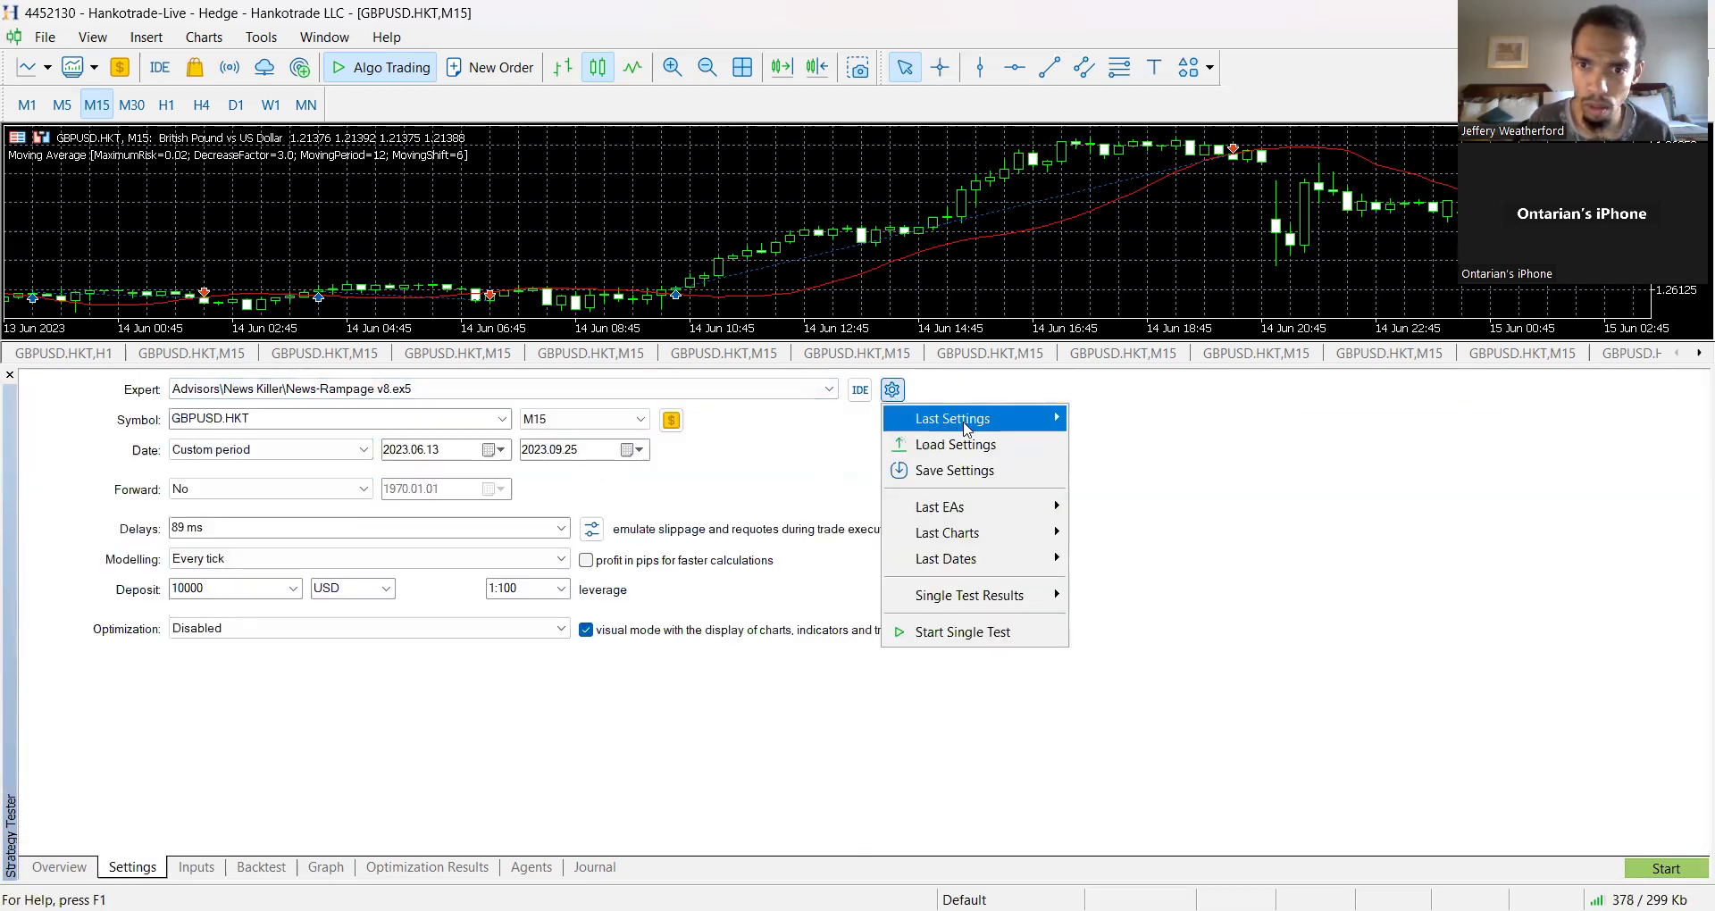
{"action": "mouse_move", "coordinate": [966, 430]}
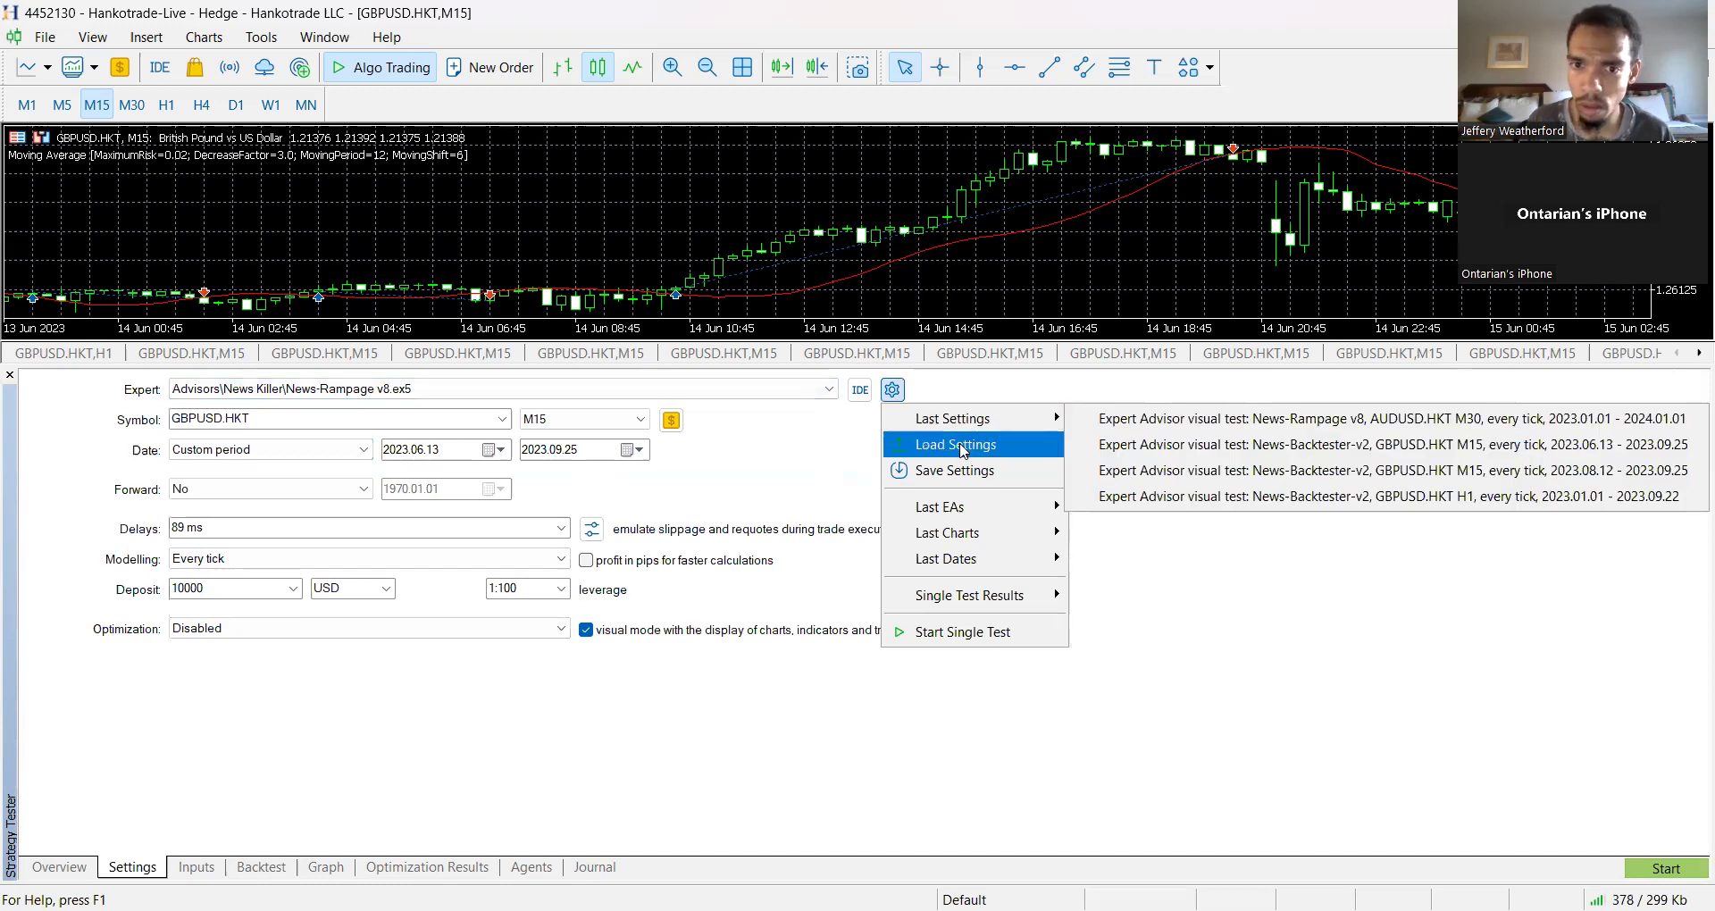
{"action": "left_click", "coordinate": [961, 445]}
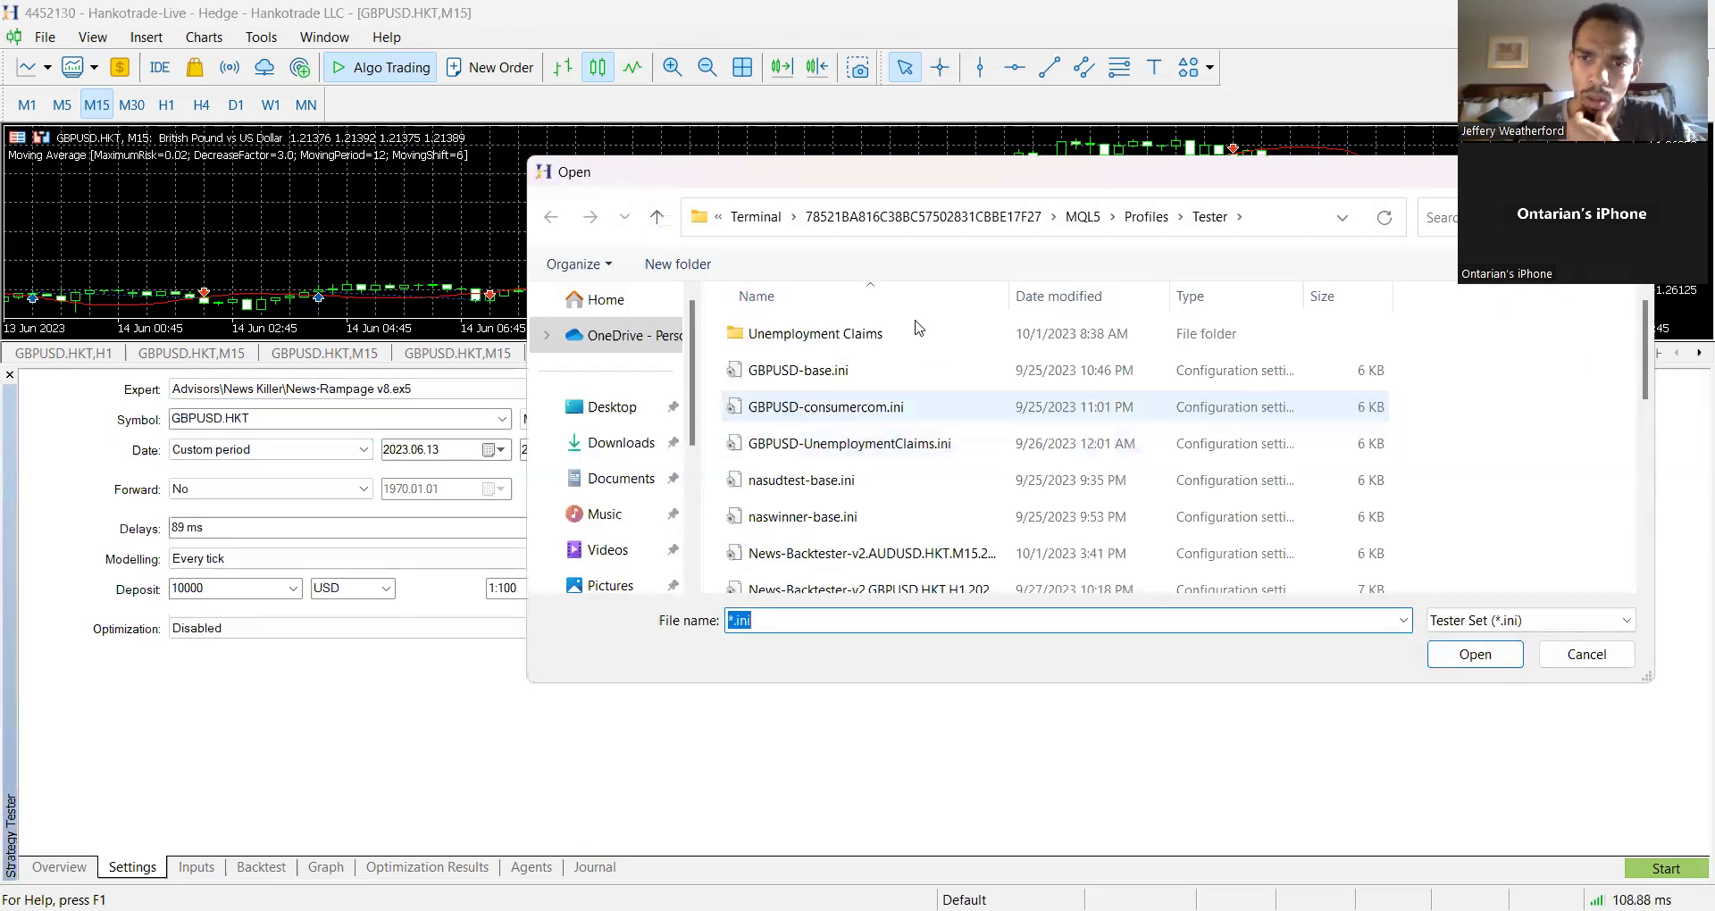
{"action": "left_click", "coordinate": [882, 338]}
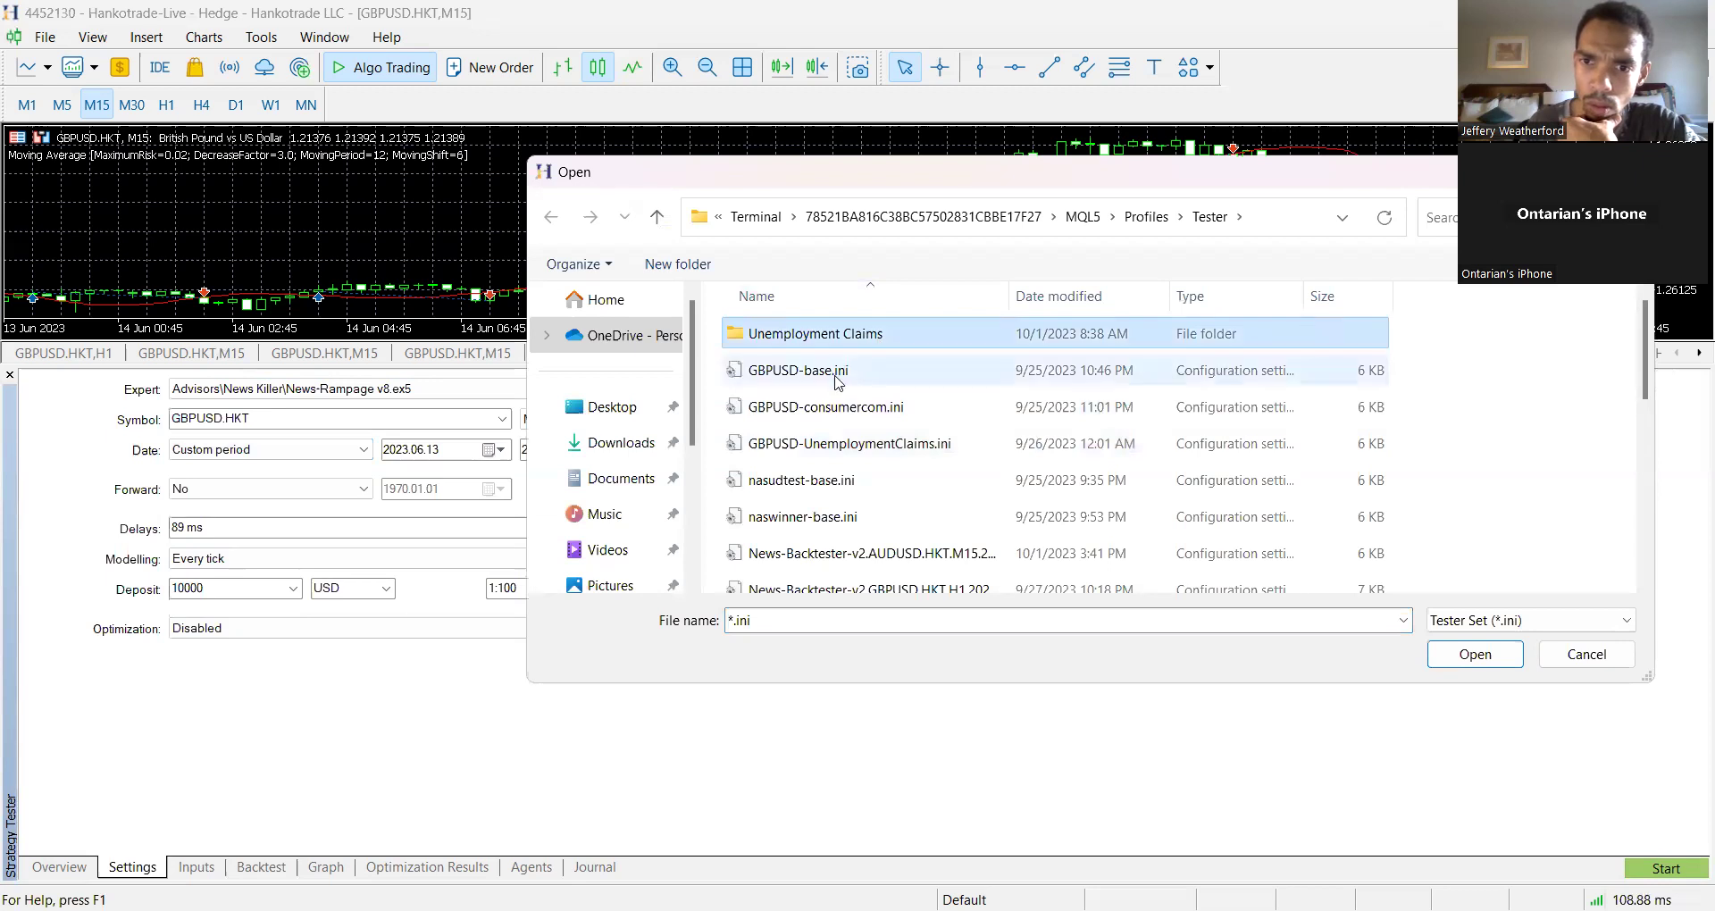
{"action": "double_click", "coordinate": [863, 335]}
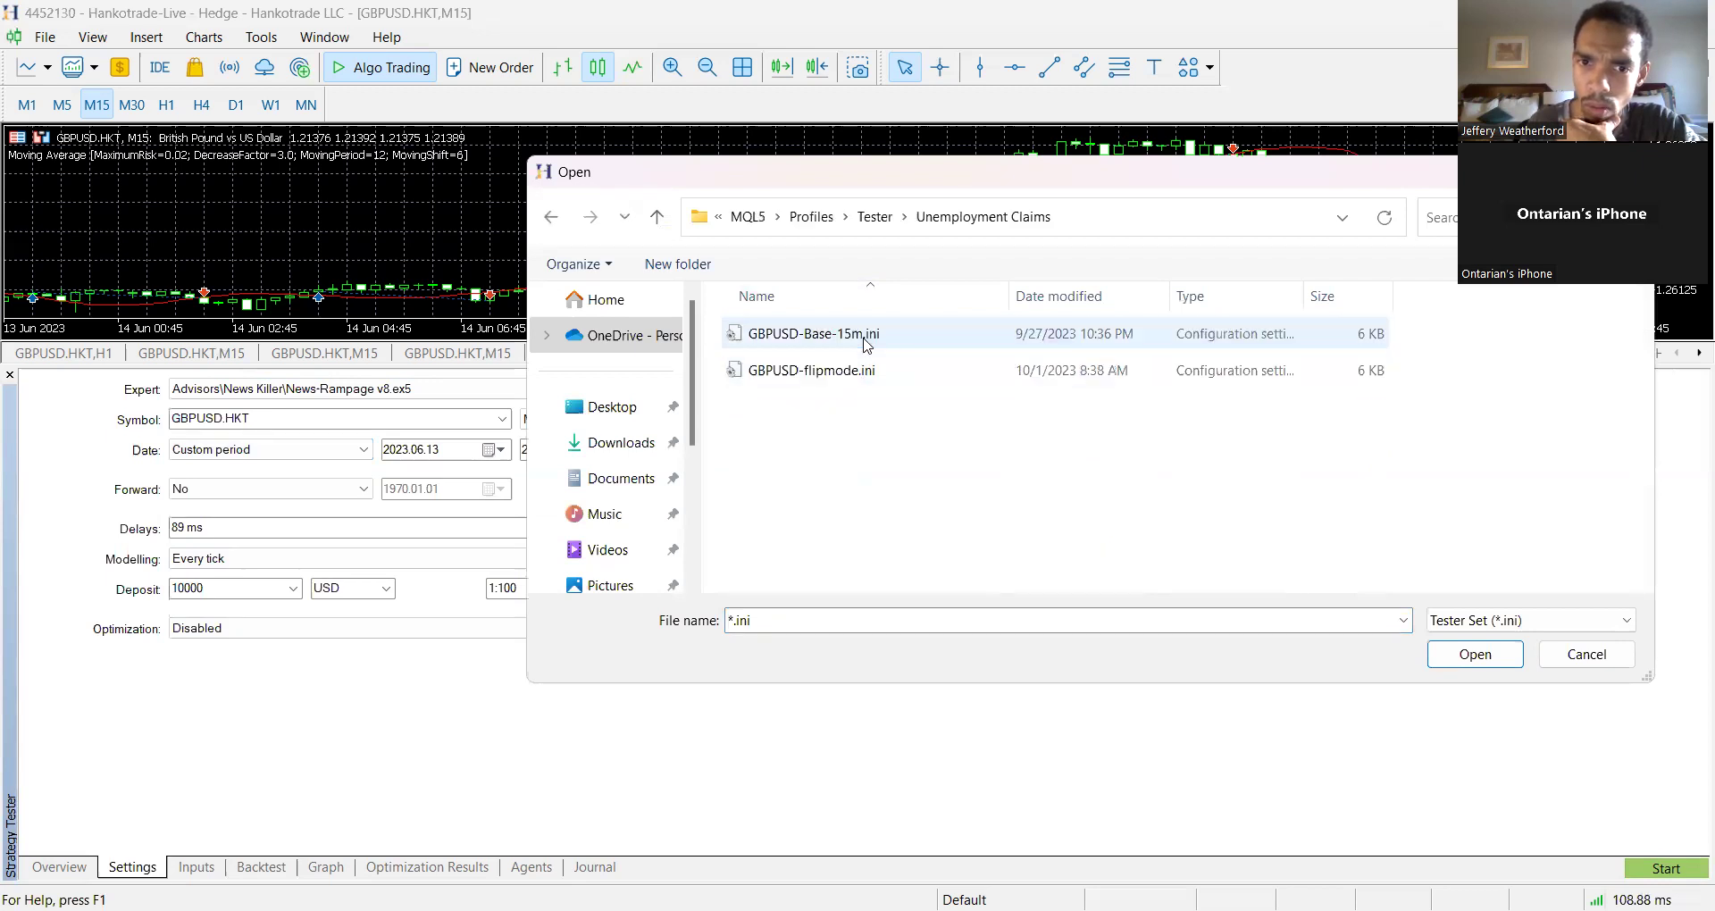
{"action": "left_click", "coordinate": [836, 381]}
{"action": "double_click", "coordinate": [837, 383]}
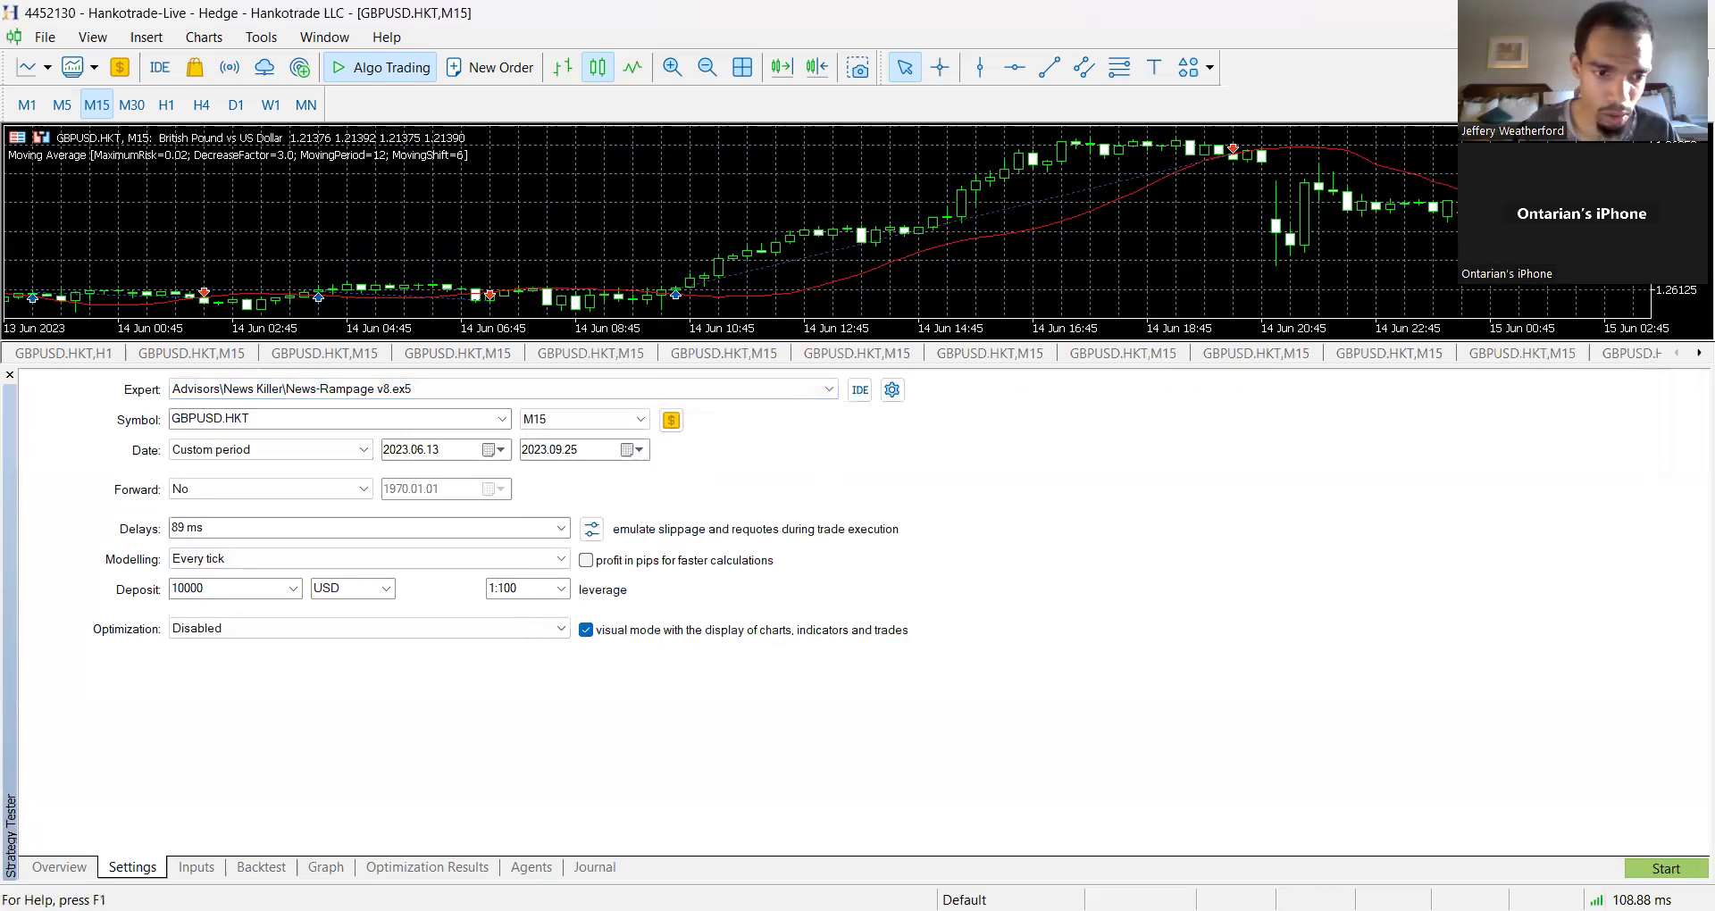
- Check the loaded flipmode input parameters and the tester settings, and start the backtest
{"action": "left_click", "coordinate": [197, 868]}
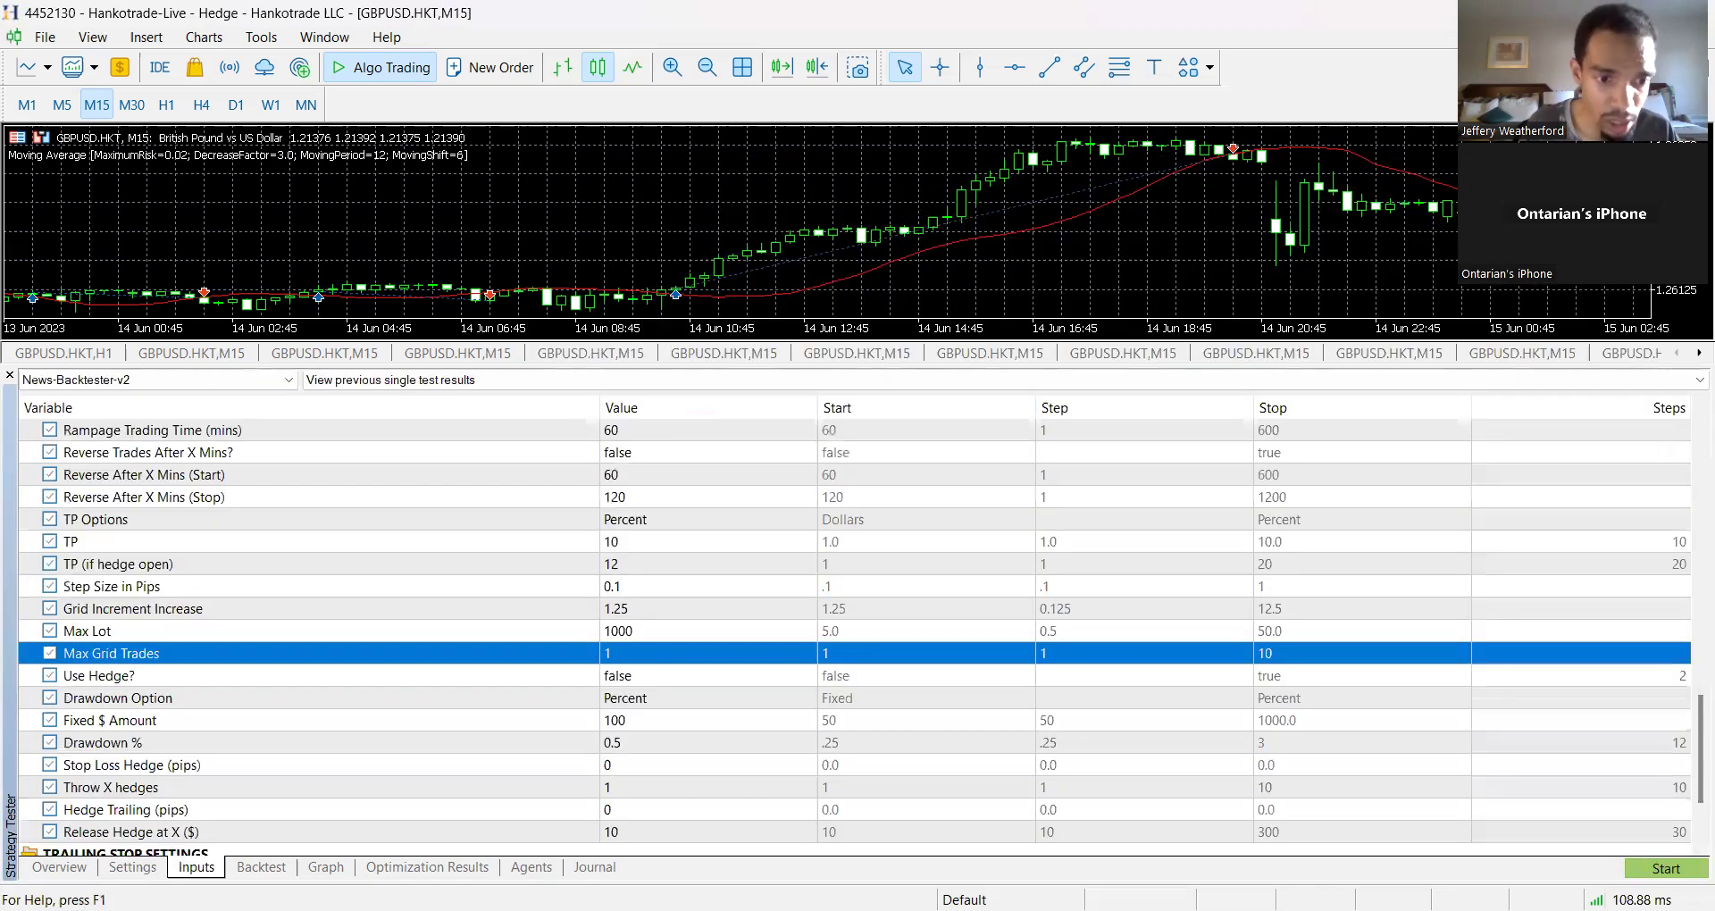
{"action": "left_click", "coordinate": [71, 870]}
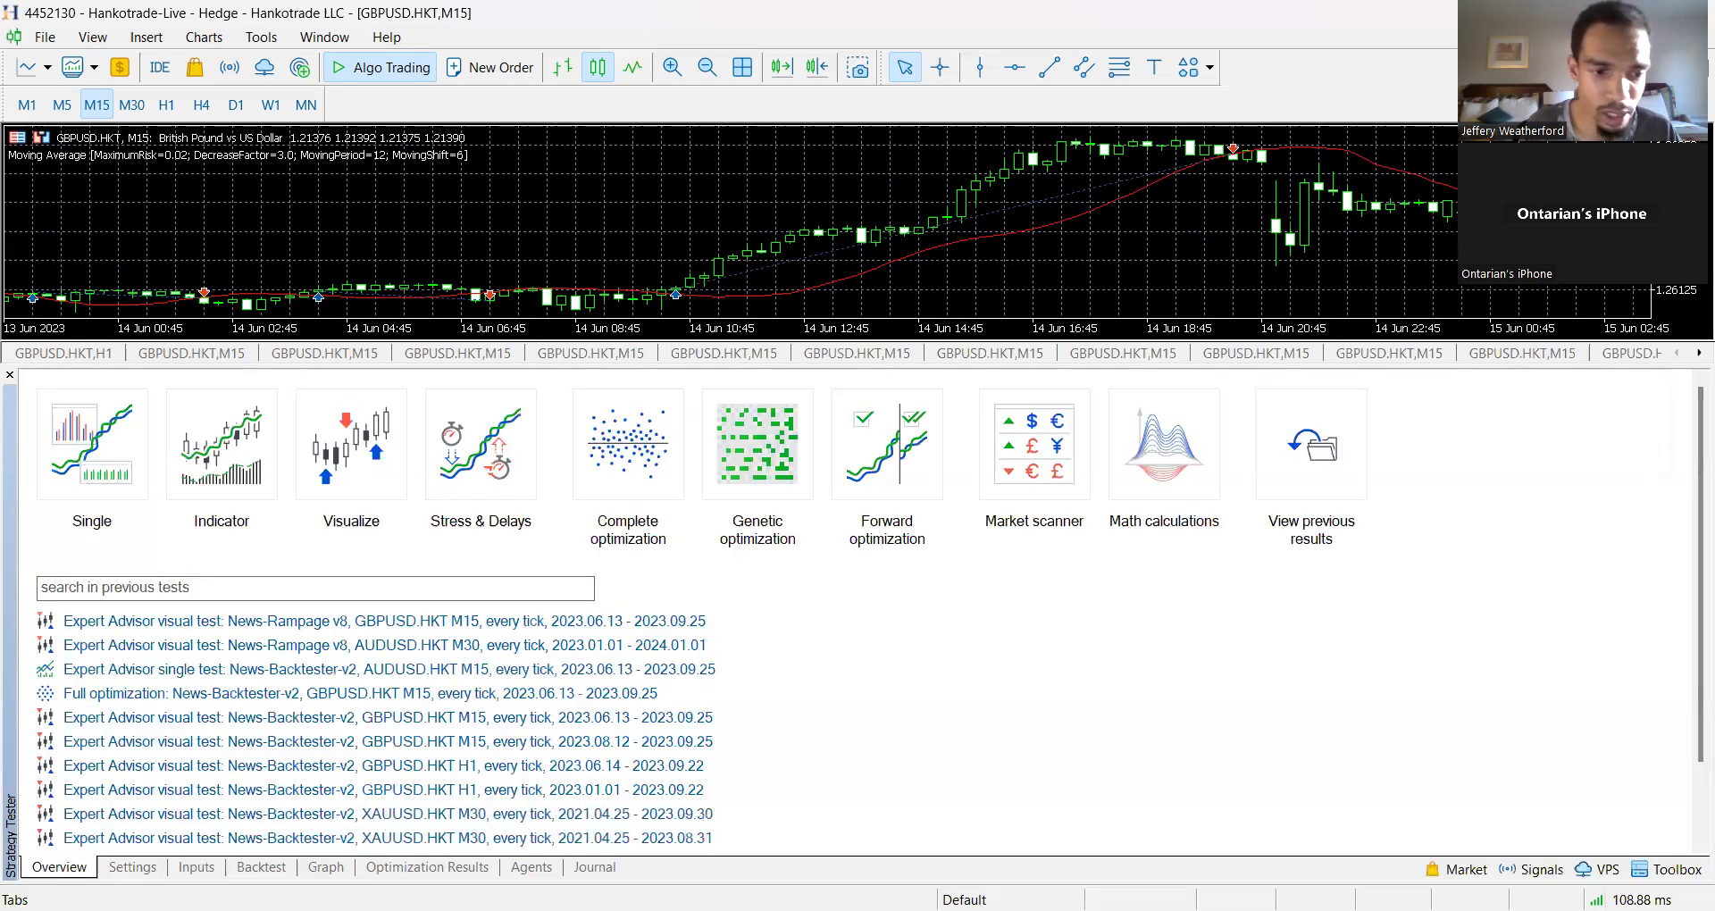
{"action": "left_click", "coordinate": [142, 869]}
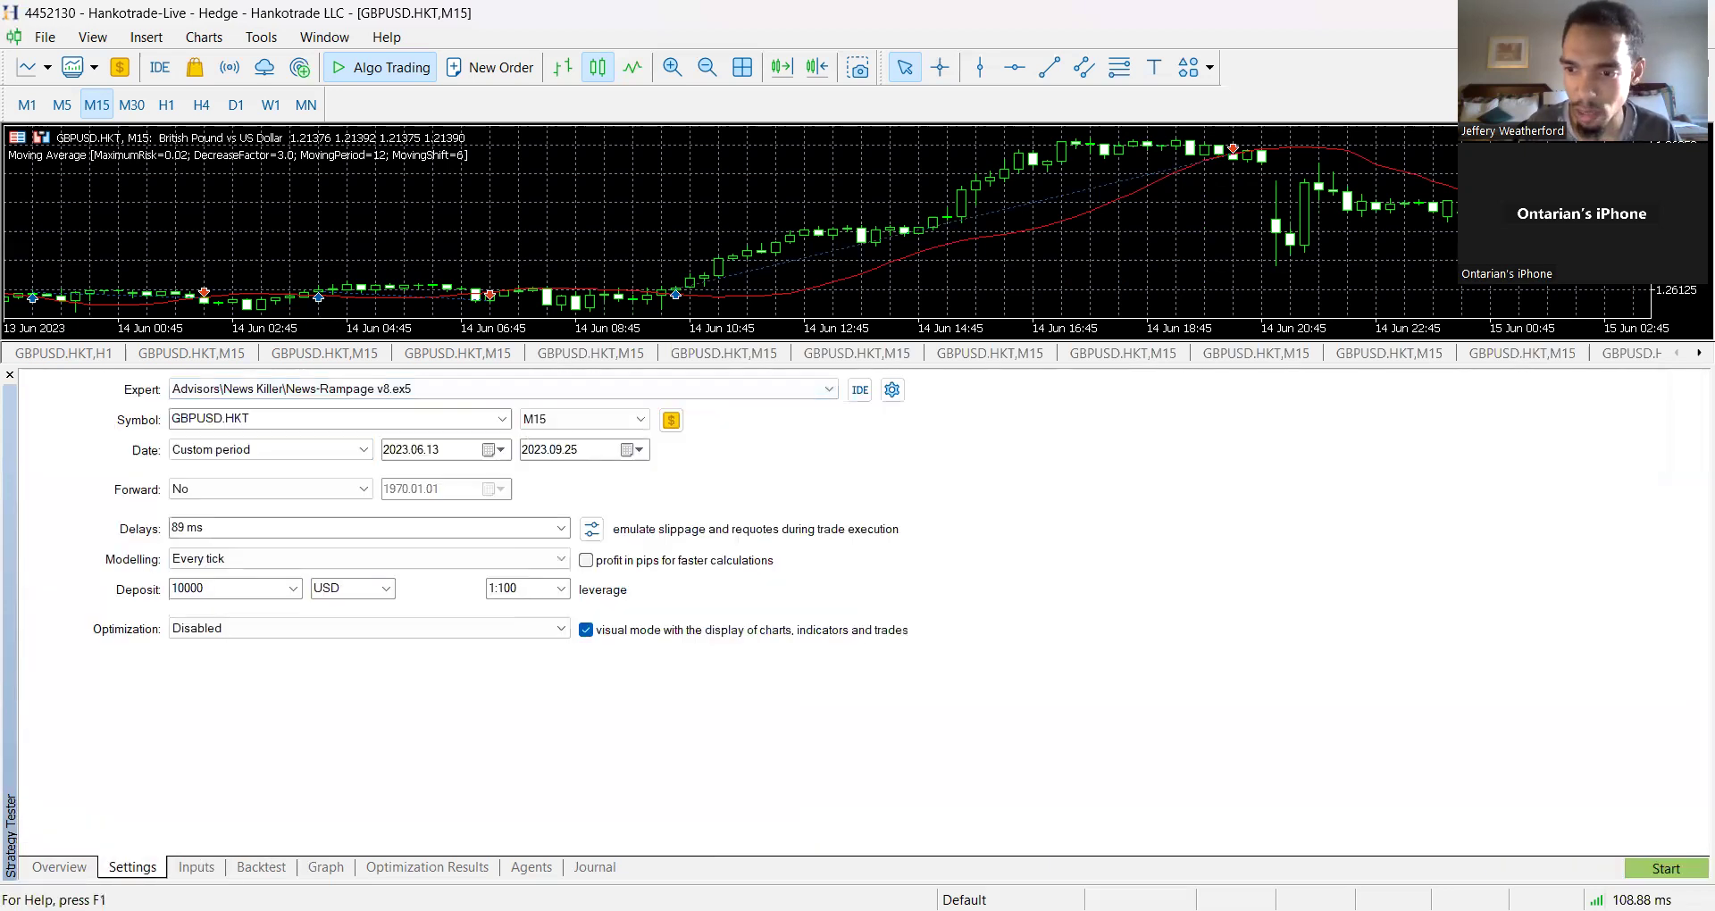
{"action": "left_click", "coordinate": [1664, 868]}
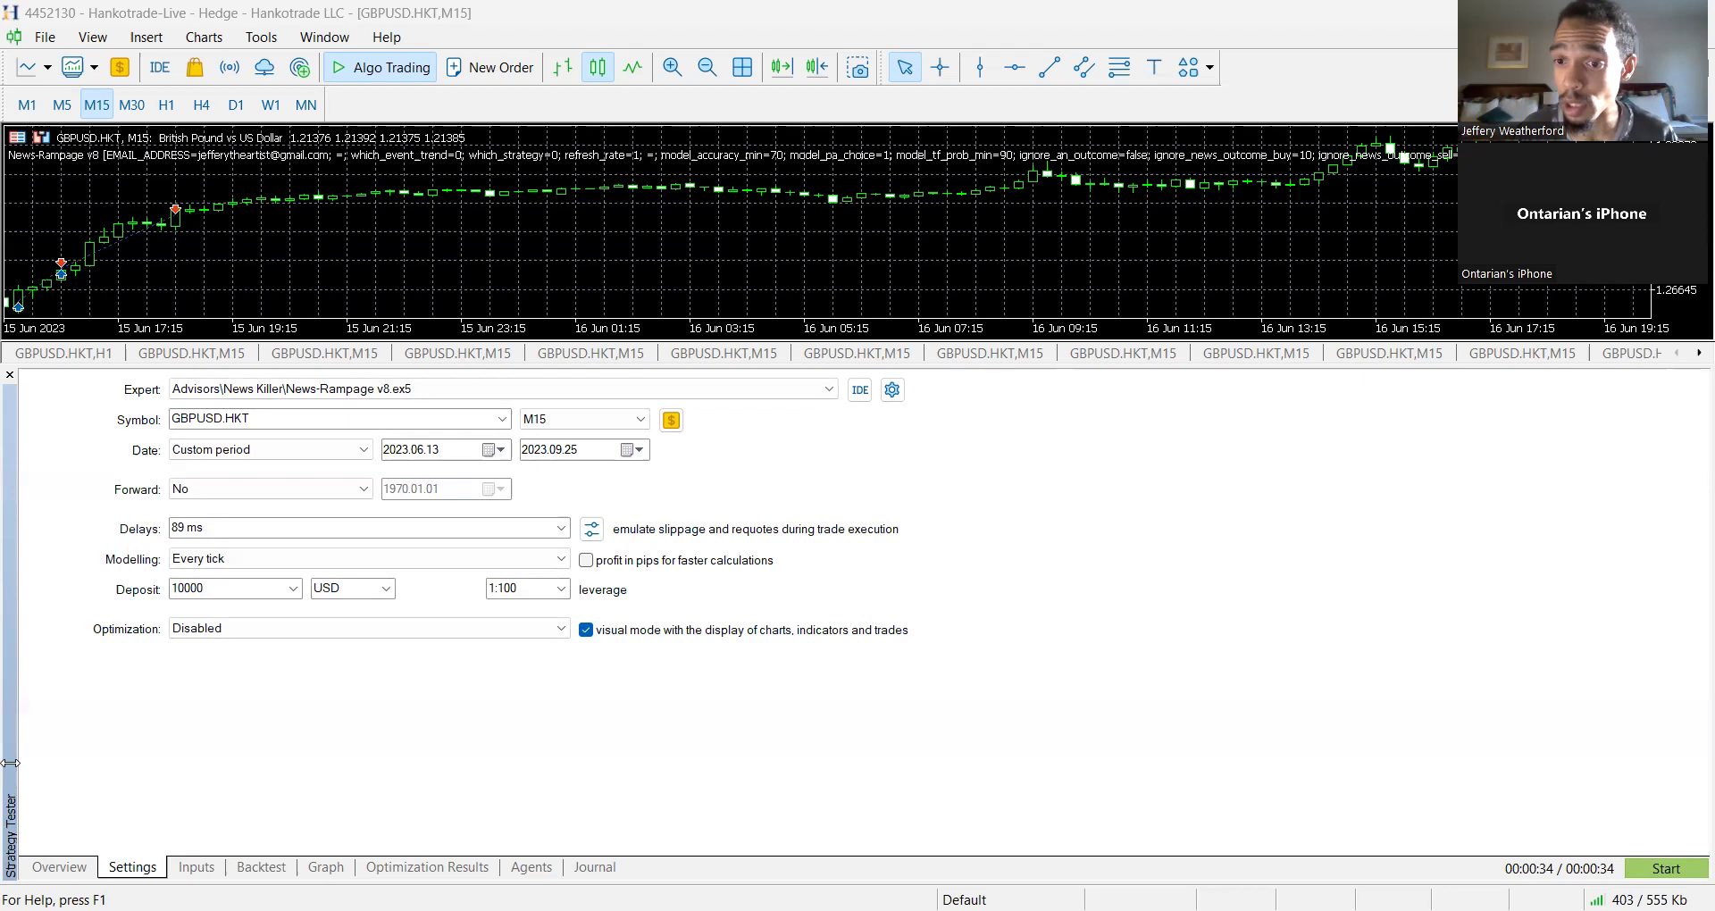
- Review the flipmode backtest report, including profit, drawdown and trade statistics, and compare it with the tester settings
{"action": "left_click", "coordinate": [268, 867]}
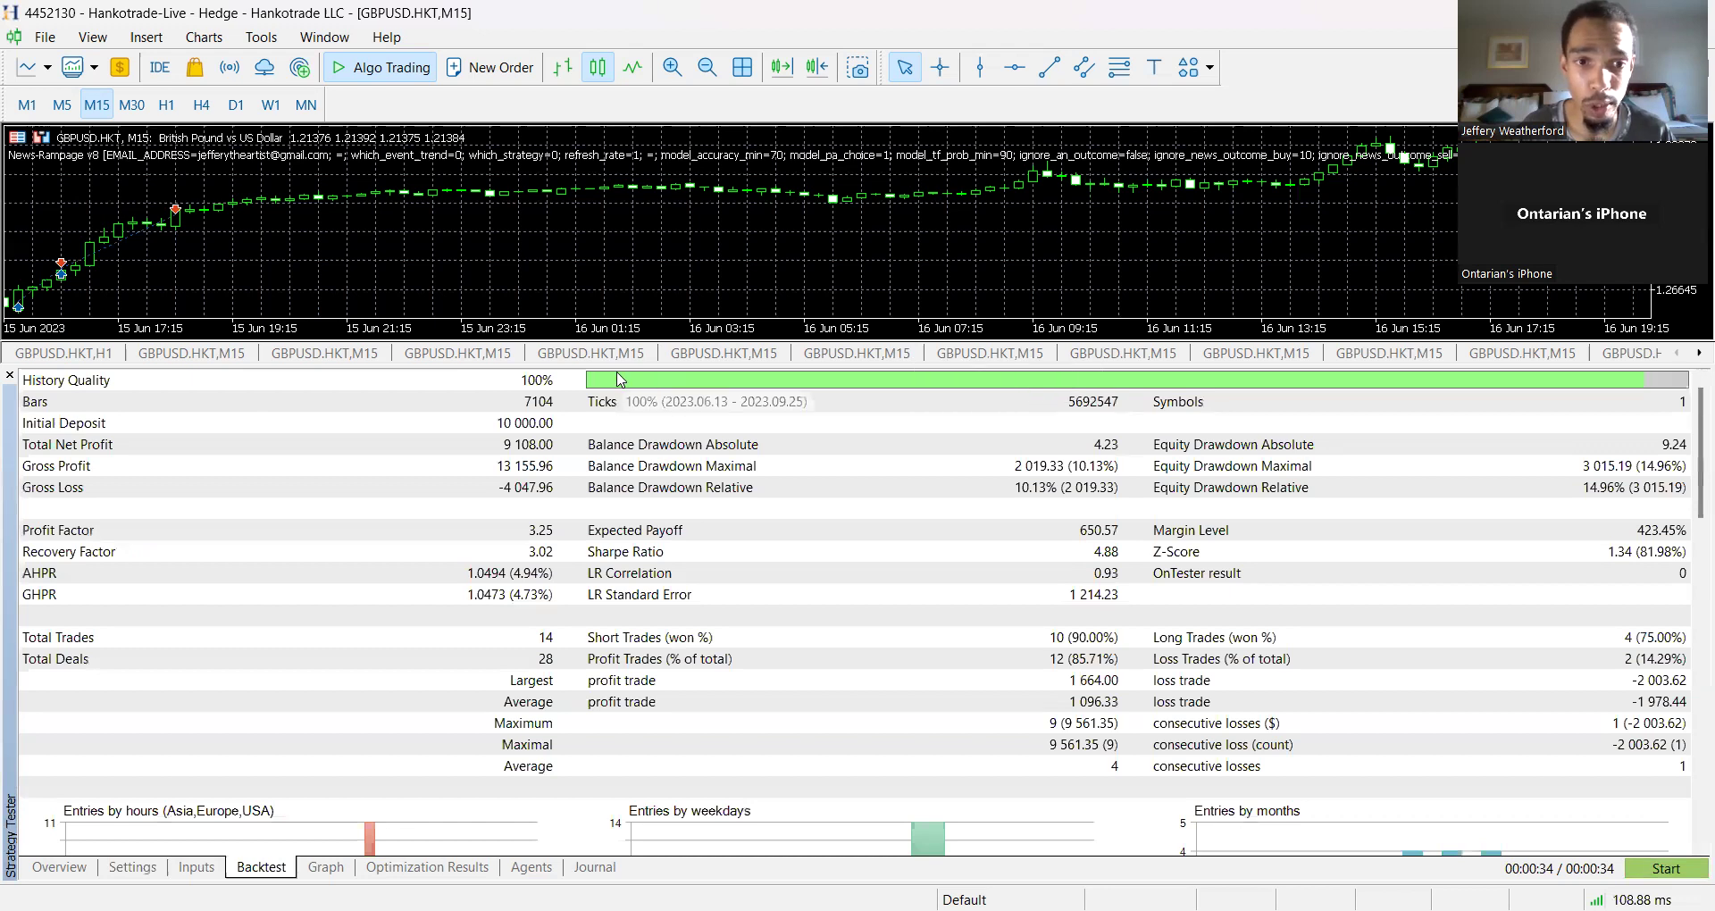
{"action": "left_click", "coordinate": [133, 868]}
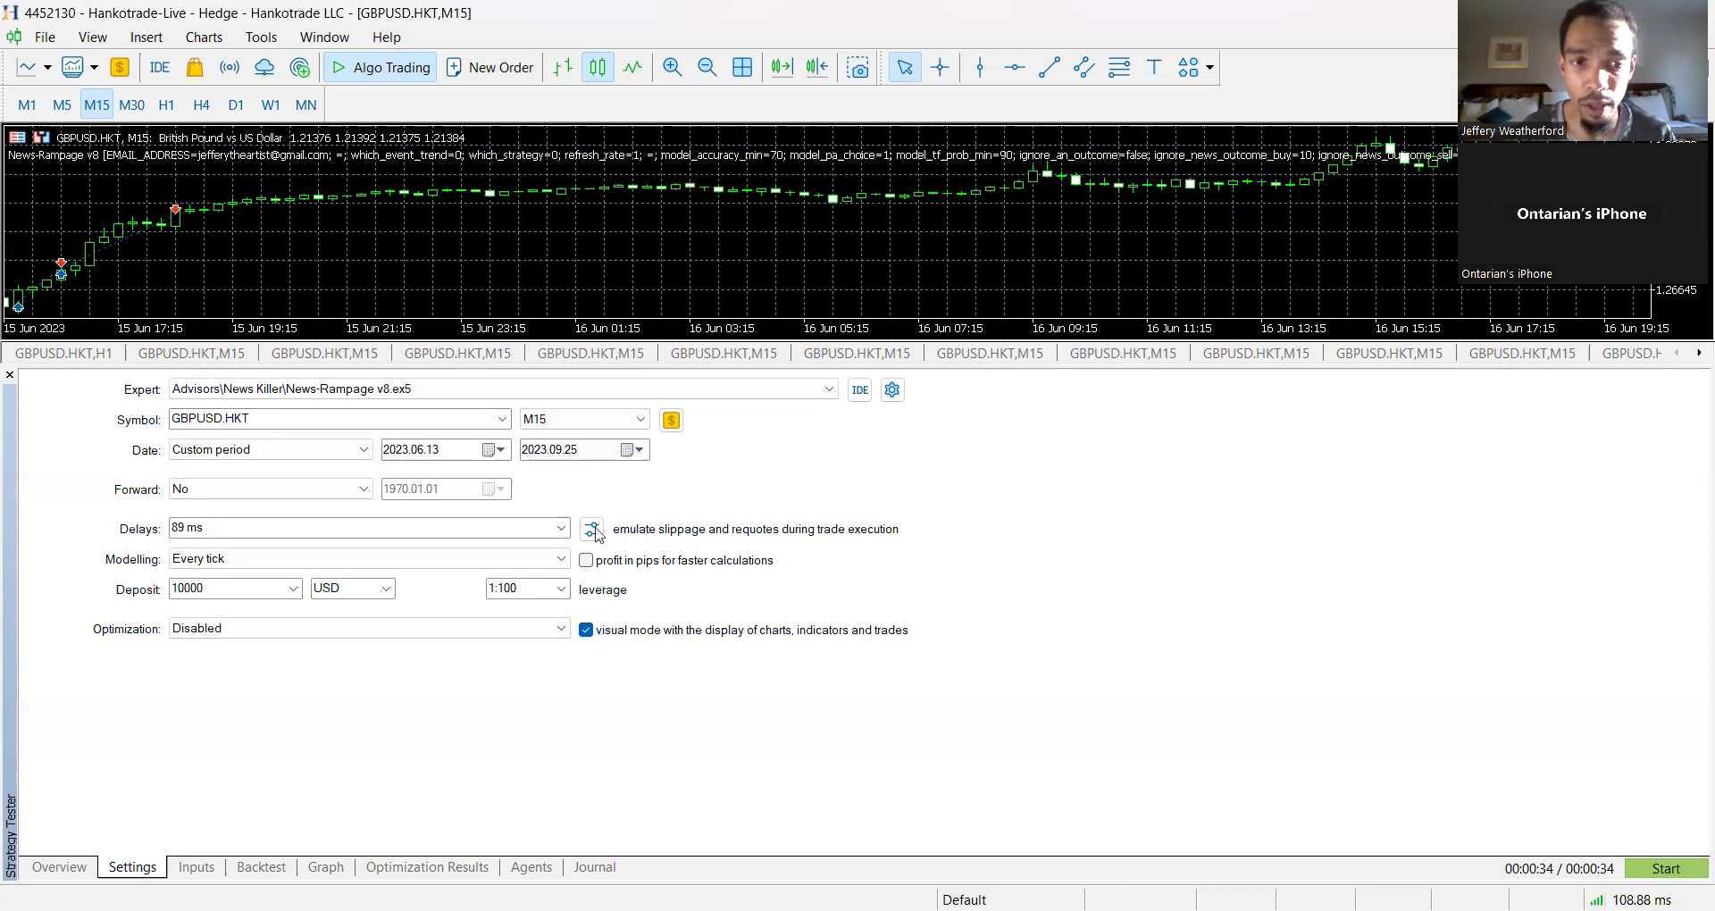
{"action": "left_click", "coordinate": [277, 870]}
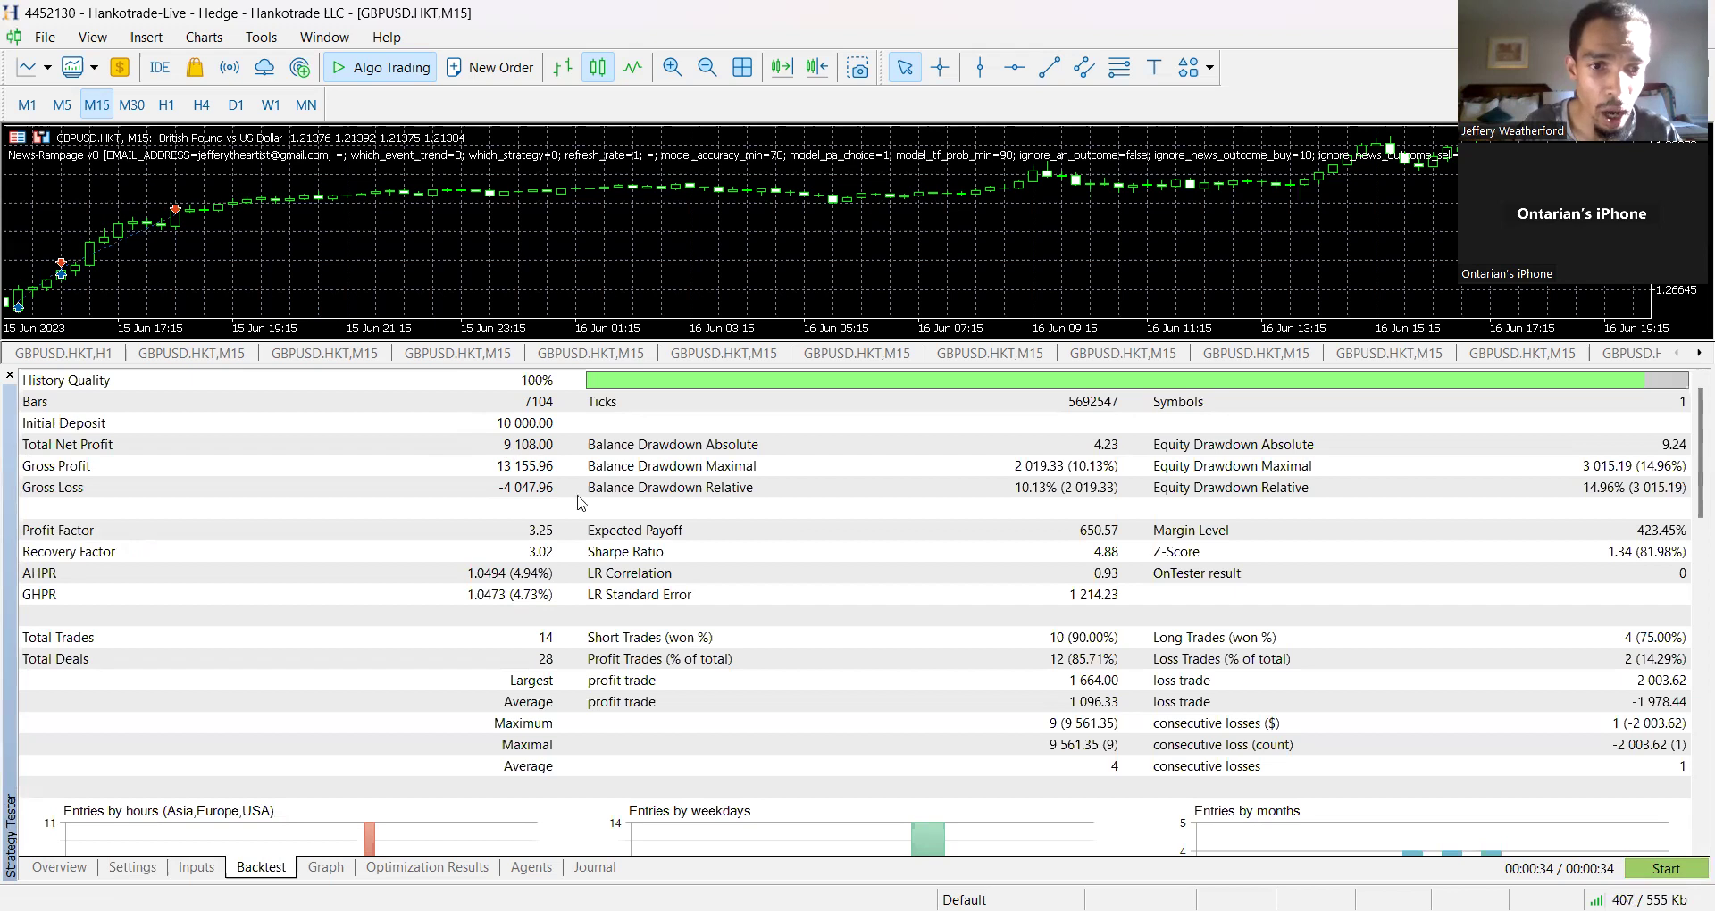
{"action": "scroll", "coordinate": [691, 524], "scroll_direction": "down", "scroll_amount": 1}
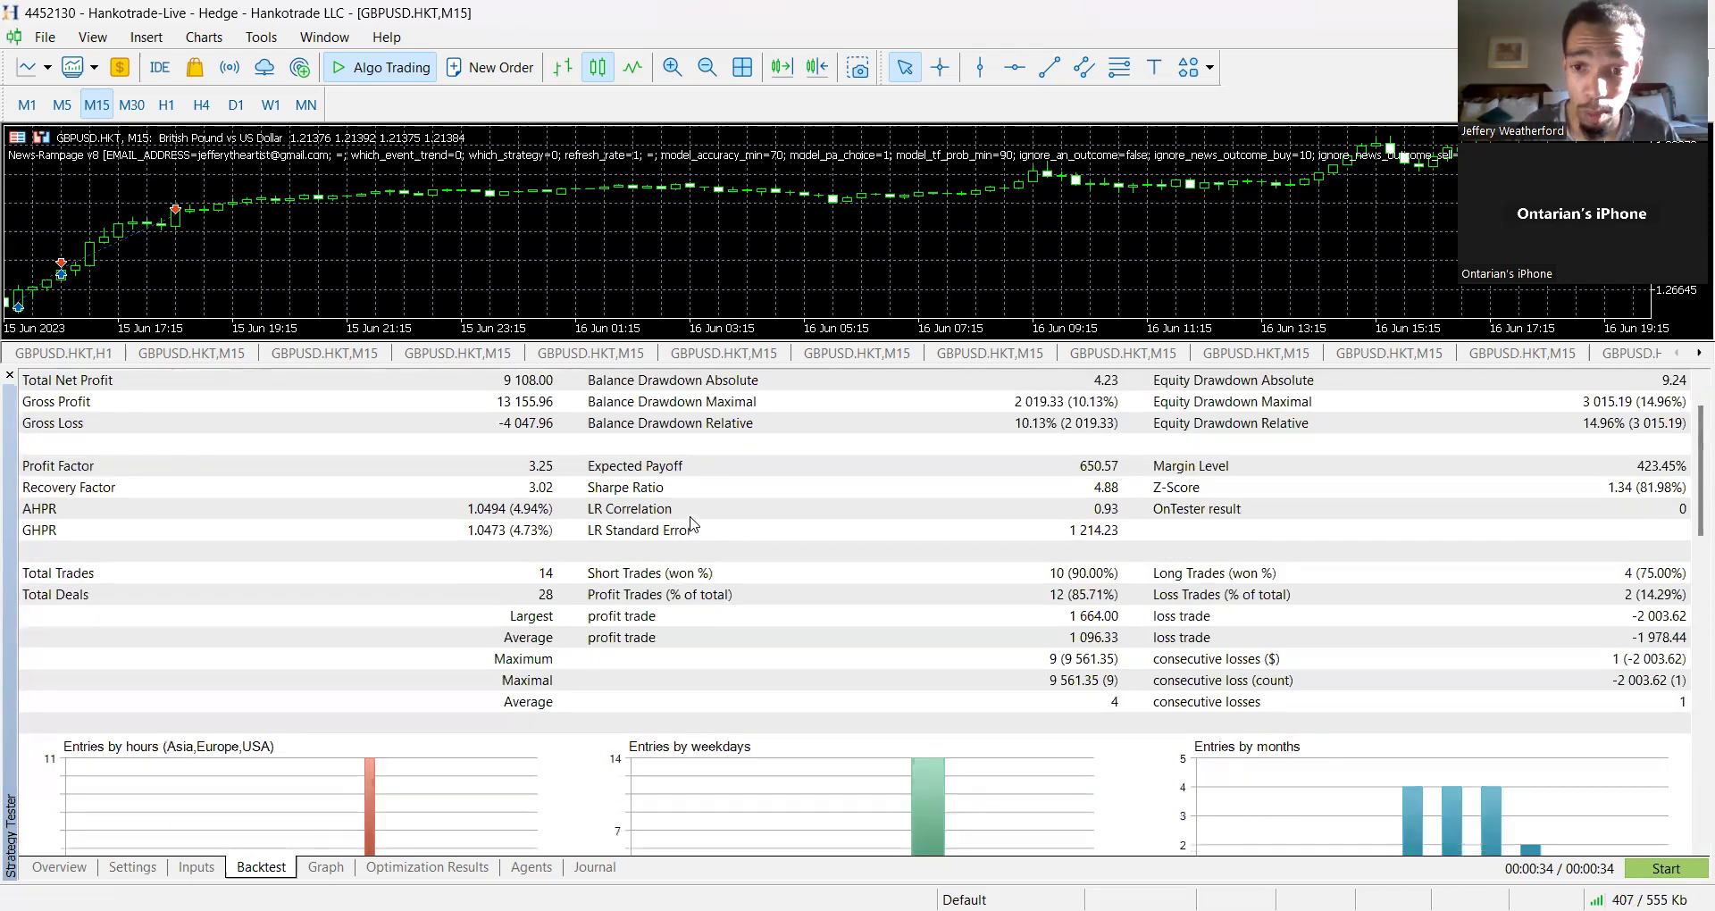
{"action": "scroll", "coordinate": [691, 523], "scroll_direction": "down", "scroll_amount": 2}
{"action": "scroll", "coordinate": [786, 522], "scroll_direction": "up", "scroll_amount": 3}
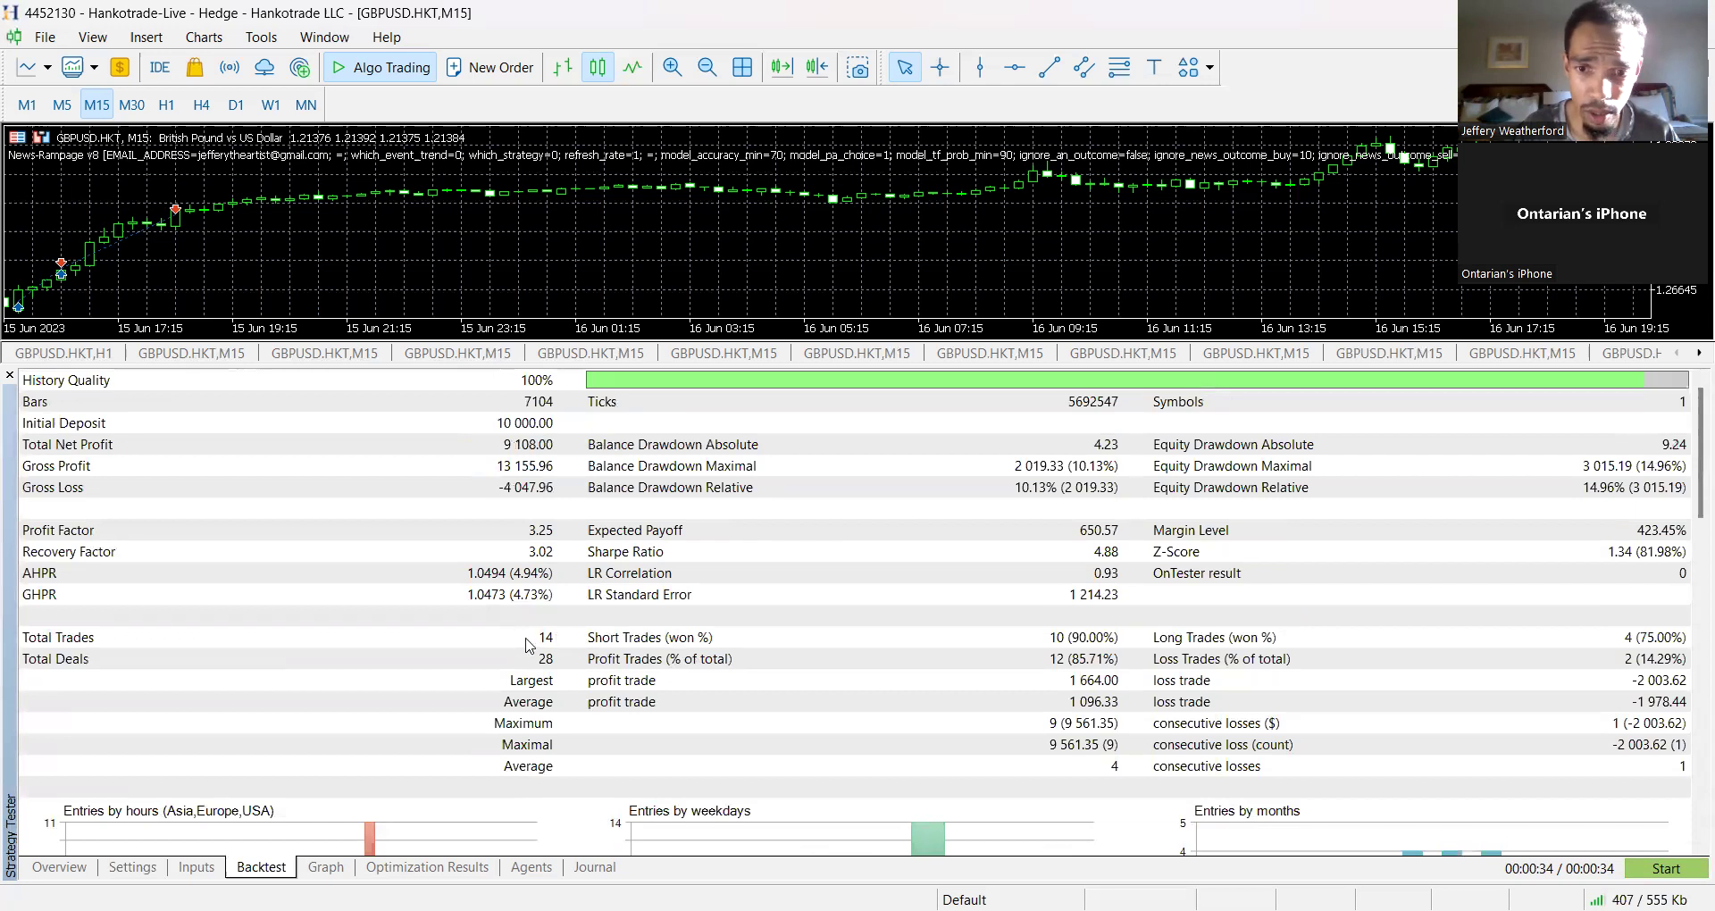
{"action": "scroll", "coordinate": [606, 620], "scroll_direction": "down", "scroll_amount": 1}
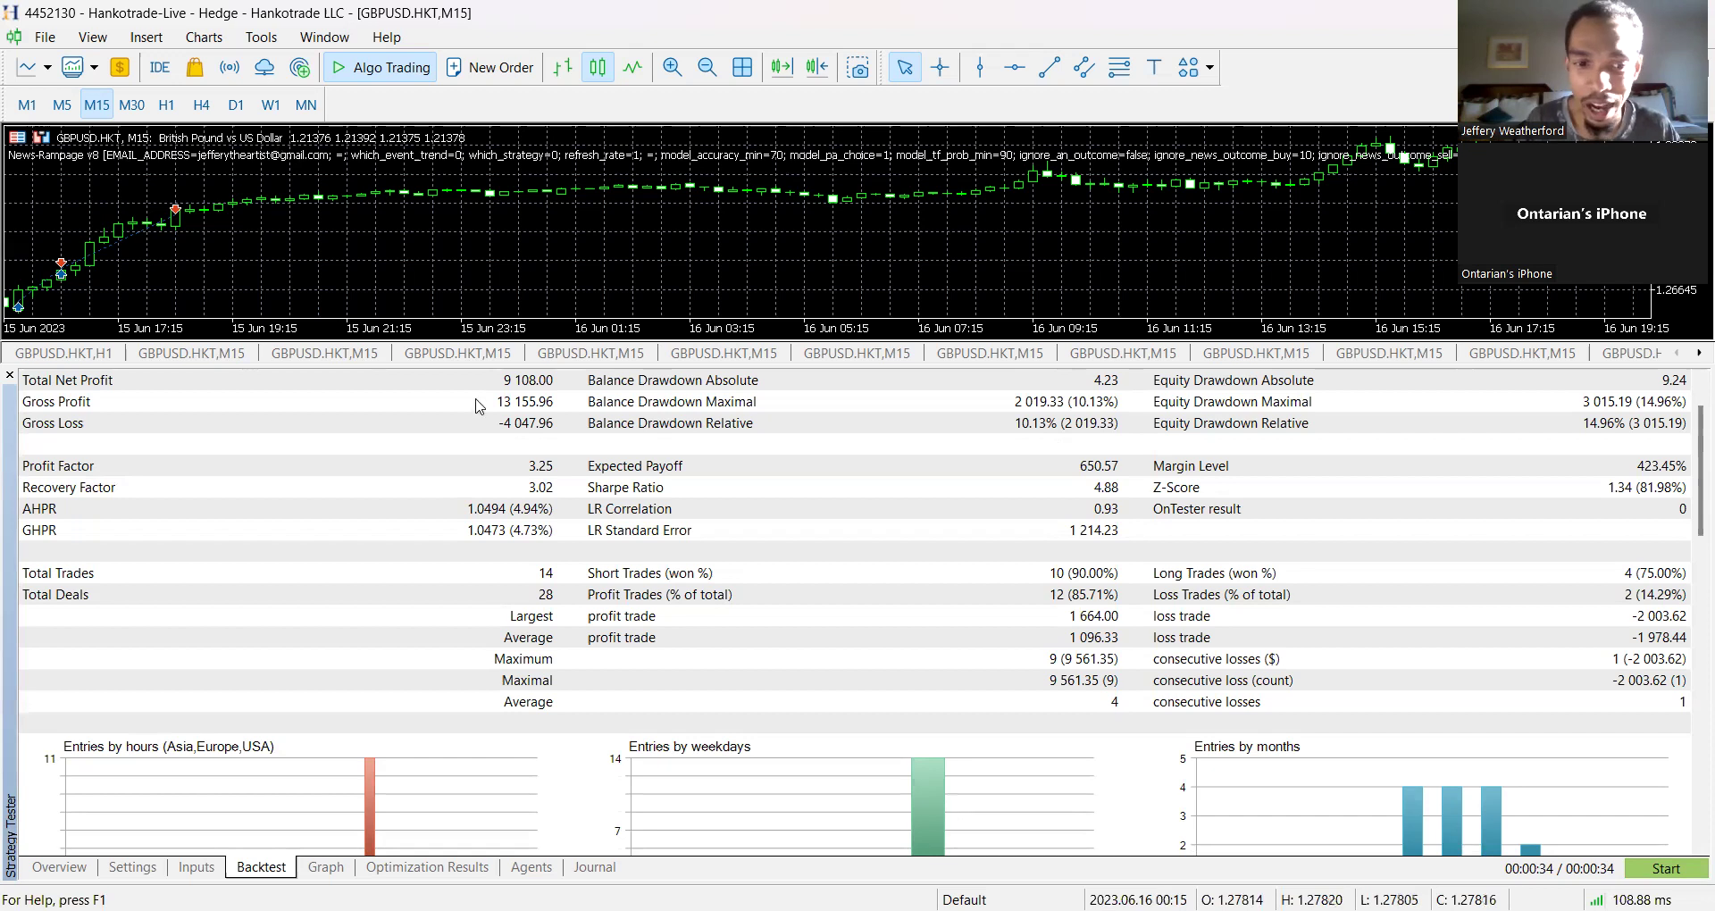
- Set Risk/Lotsize to 10 in the expert's Order Settings
{"action": "left_click", "coordinate": [196, 867]}
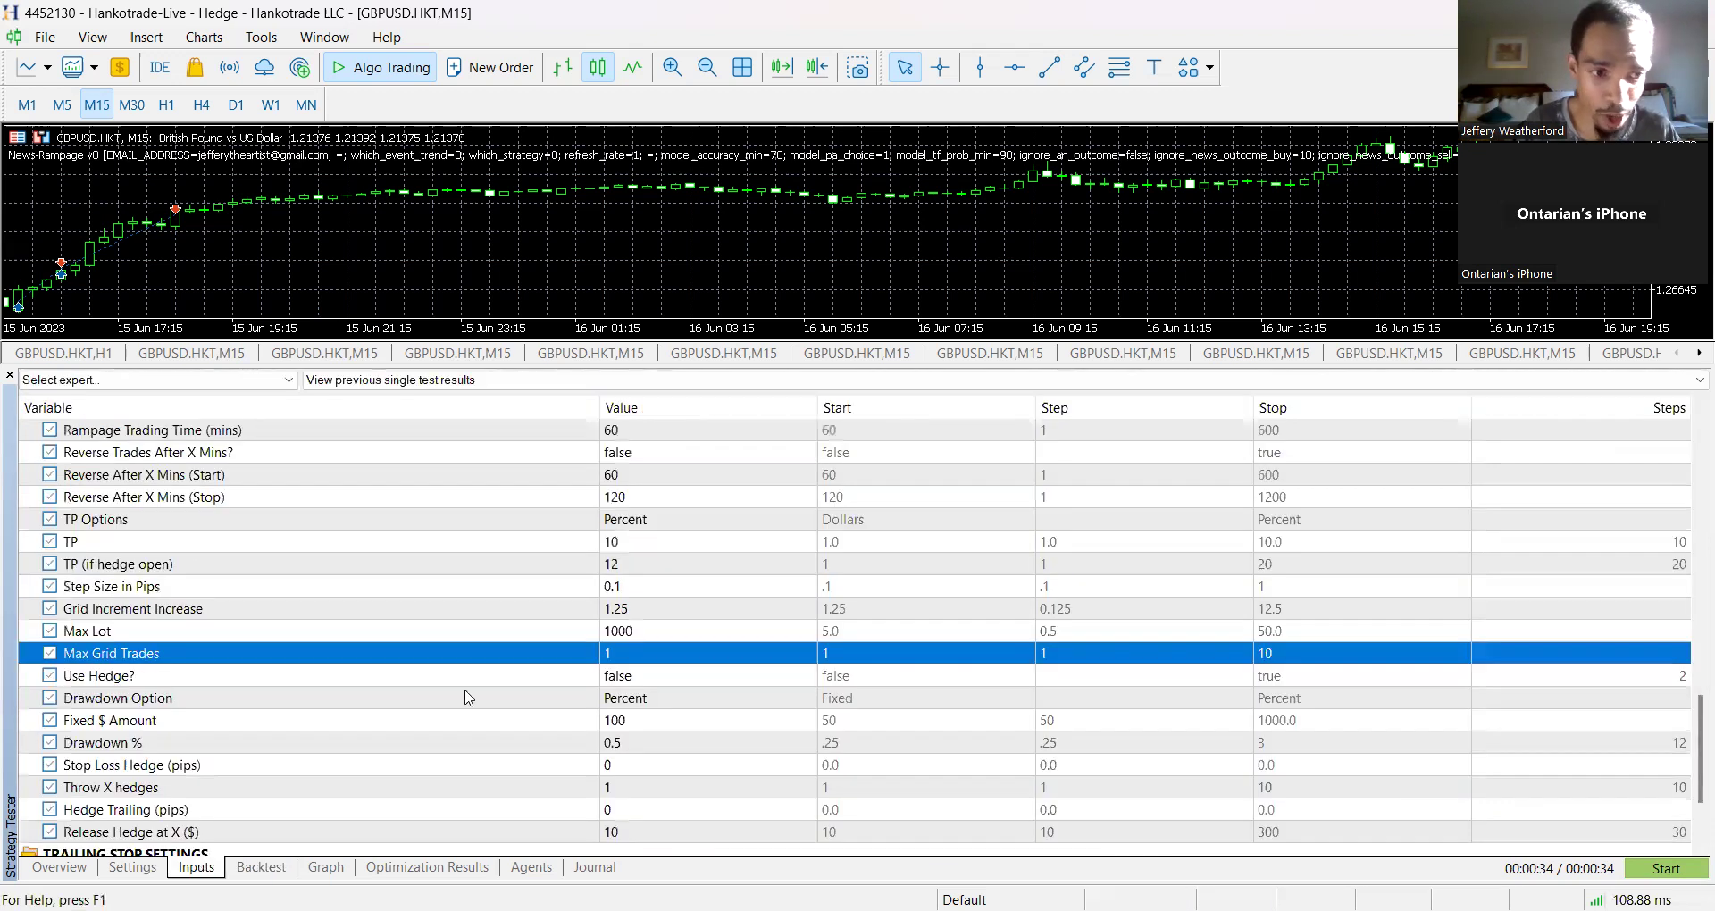
{"action": "scroll", "coordinate": [464, 697], "scroll_direction": "down", "scroll_amount": 1}
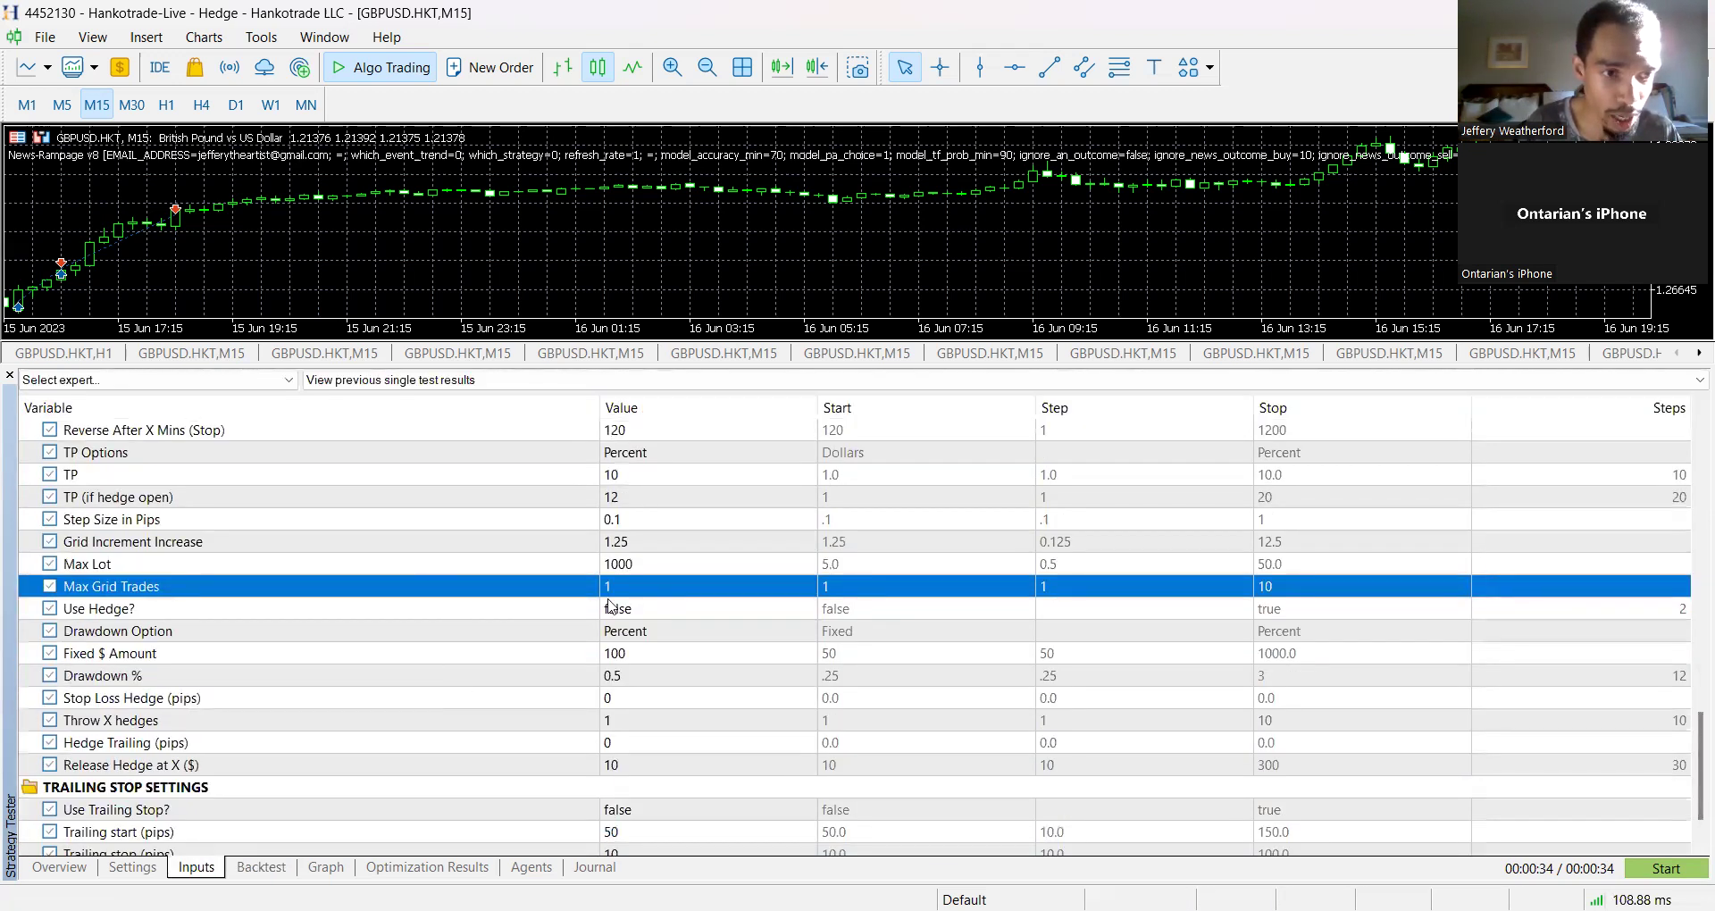
{"action": "scroll", "coordinate": [612, 607], "scroll_direction": "up", "scroll_amount": 5}
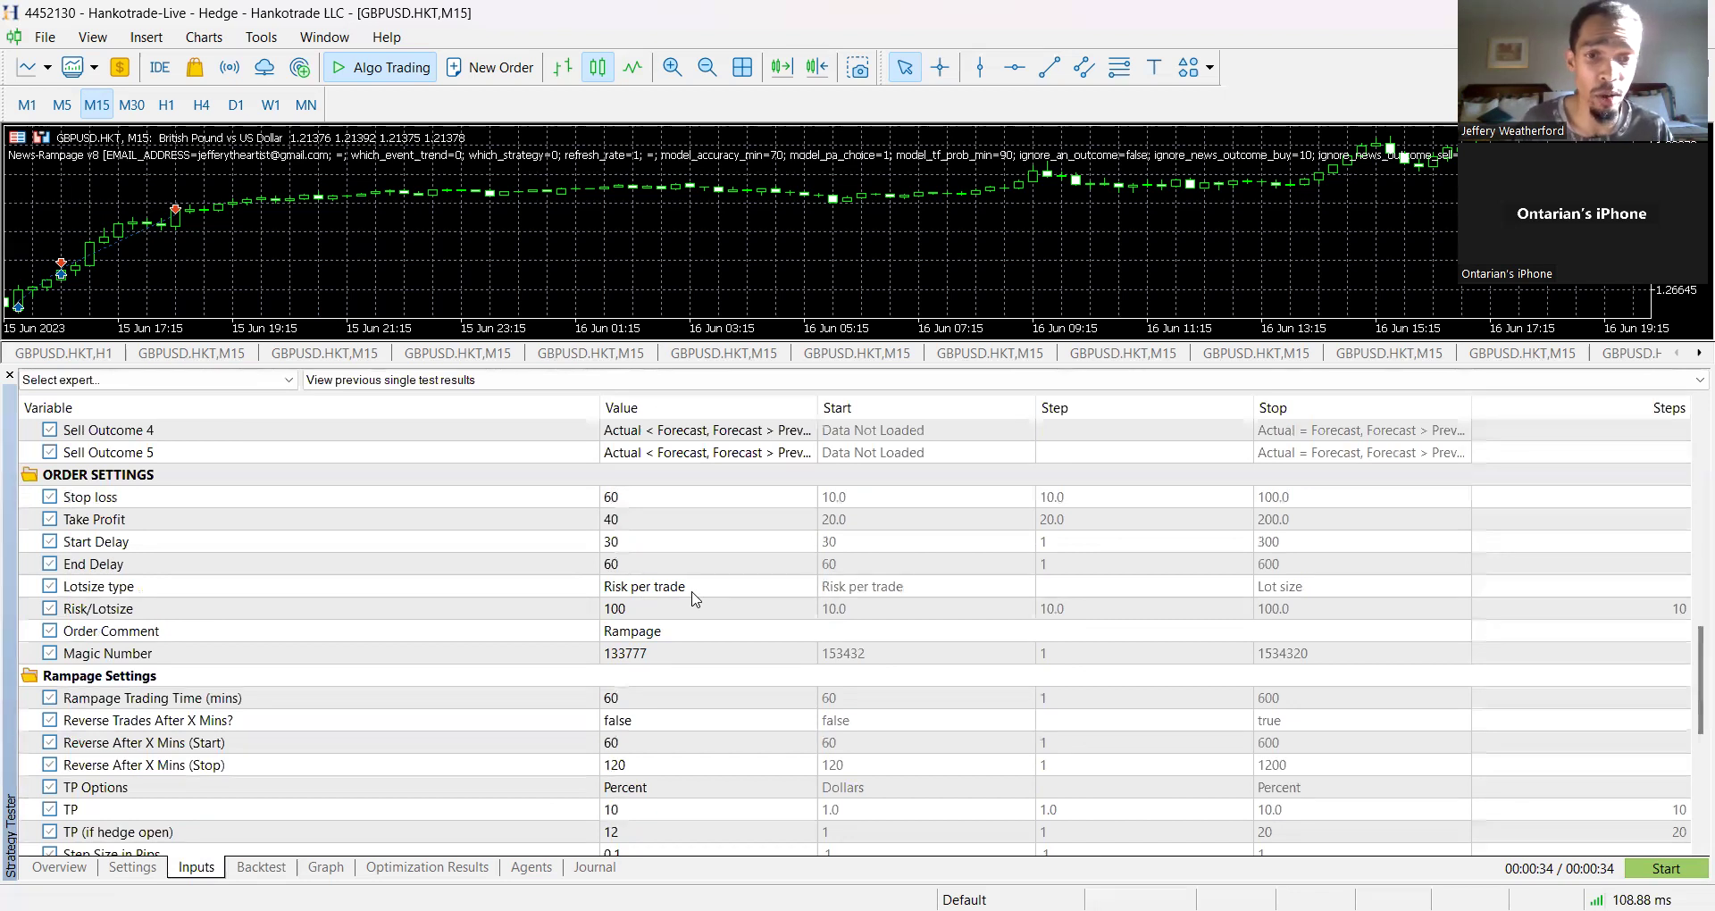
{"action": "left_click", "coordinate": [644, 611]}
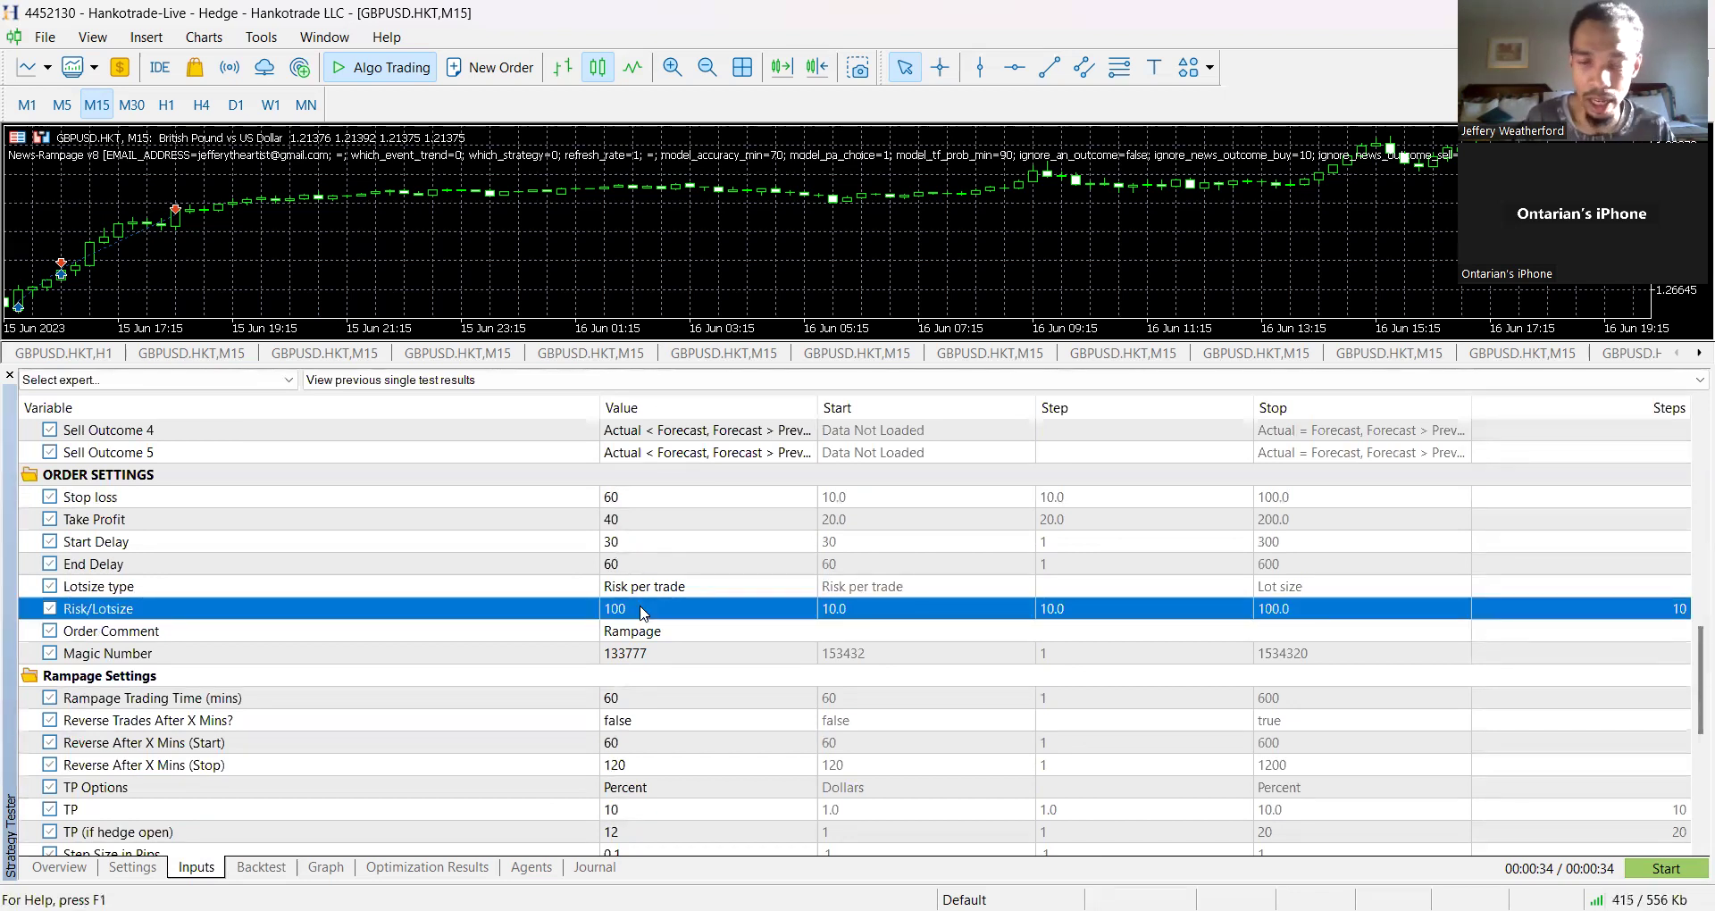
{"action": "left_click", "coordinate": [643, 611]}
{"action": "type", "text": "1"}
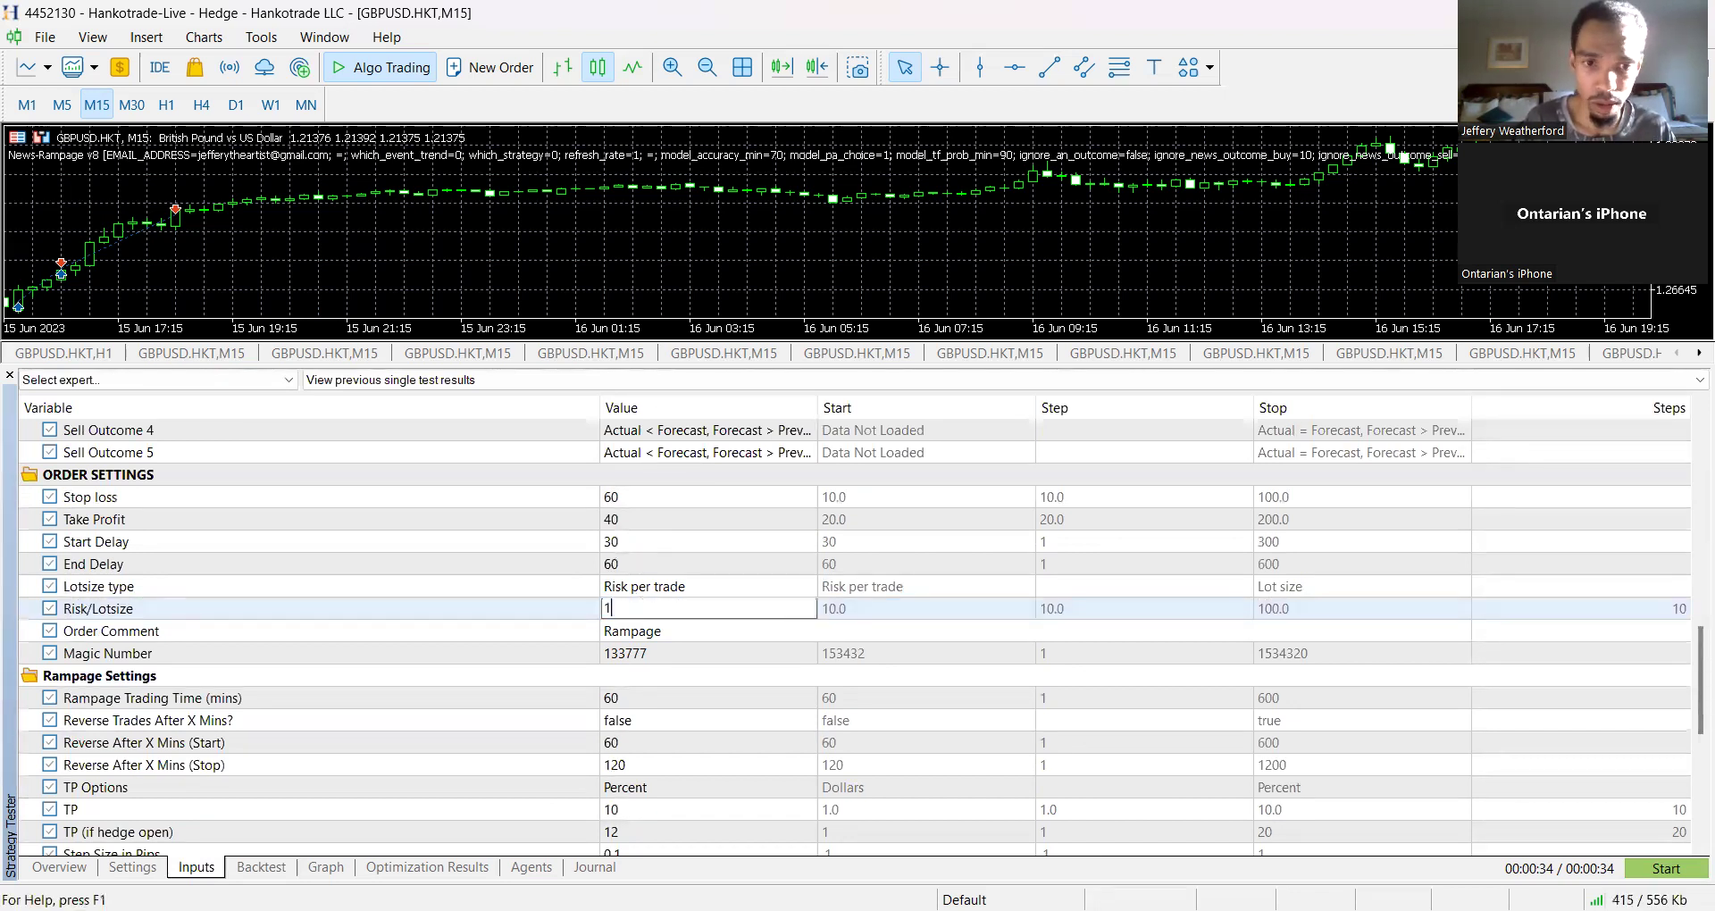
{"action": "type", "text": "0"}
{"action": "key", "text": "Return"}
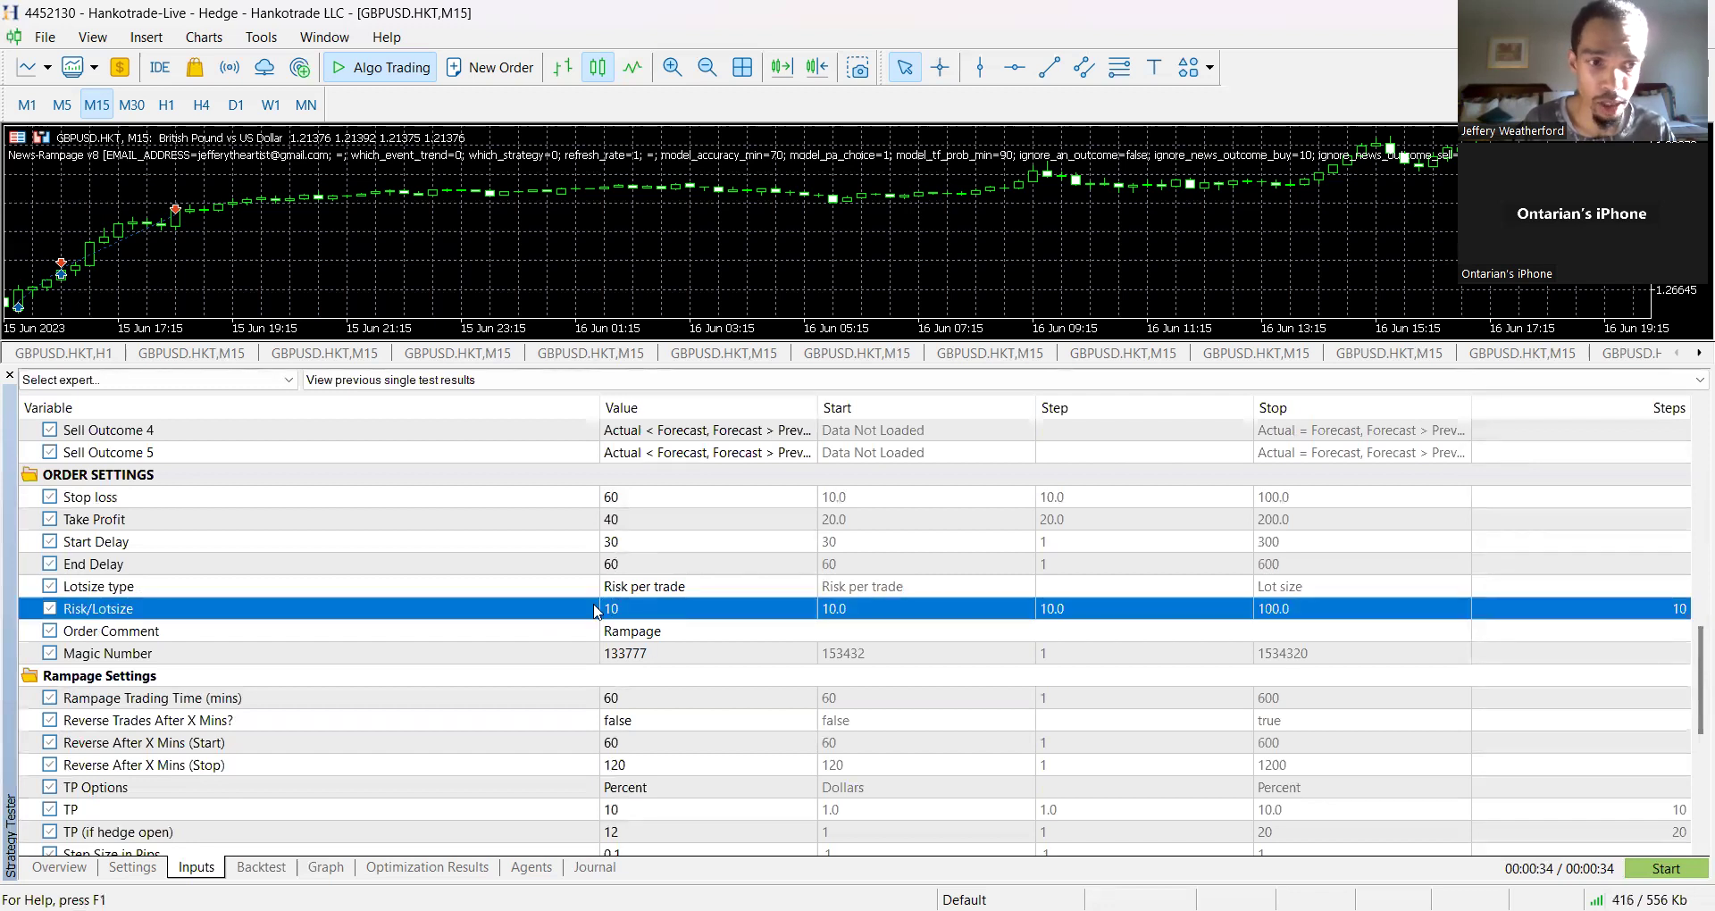
- Set TP to 1 in the Rampage Settings and start a new backtest
{"action": "scroll", "coordinate": [554, 592], "scroll_direction": "down", "scroll_amount": 3}
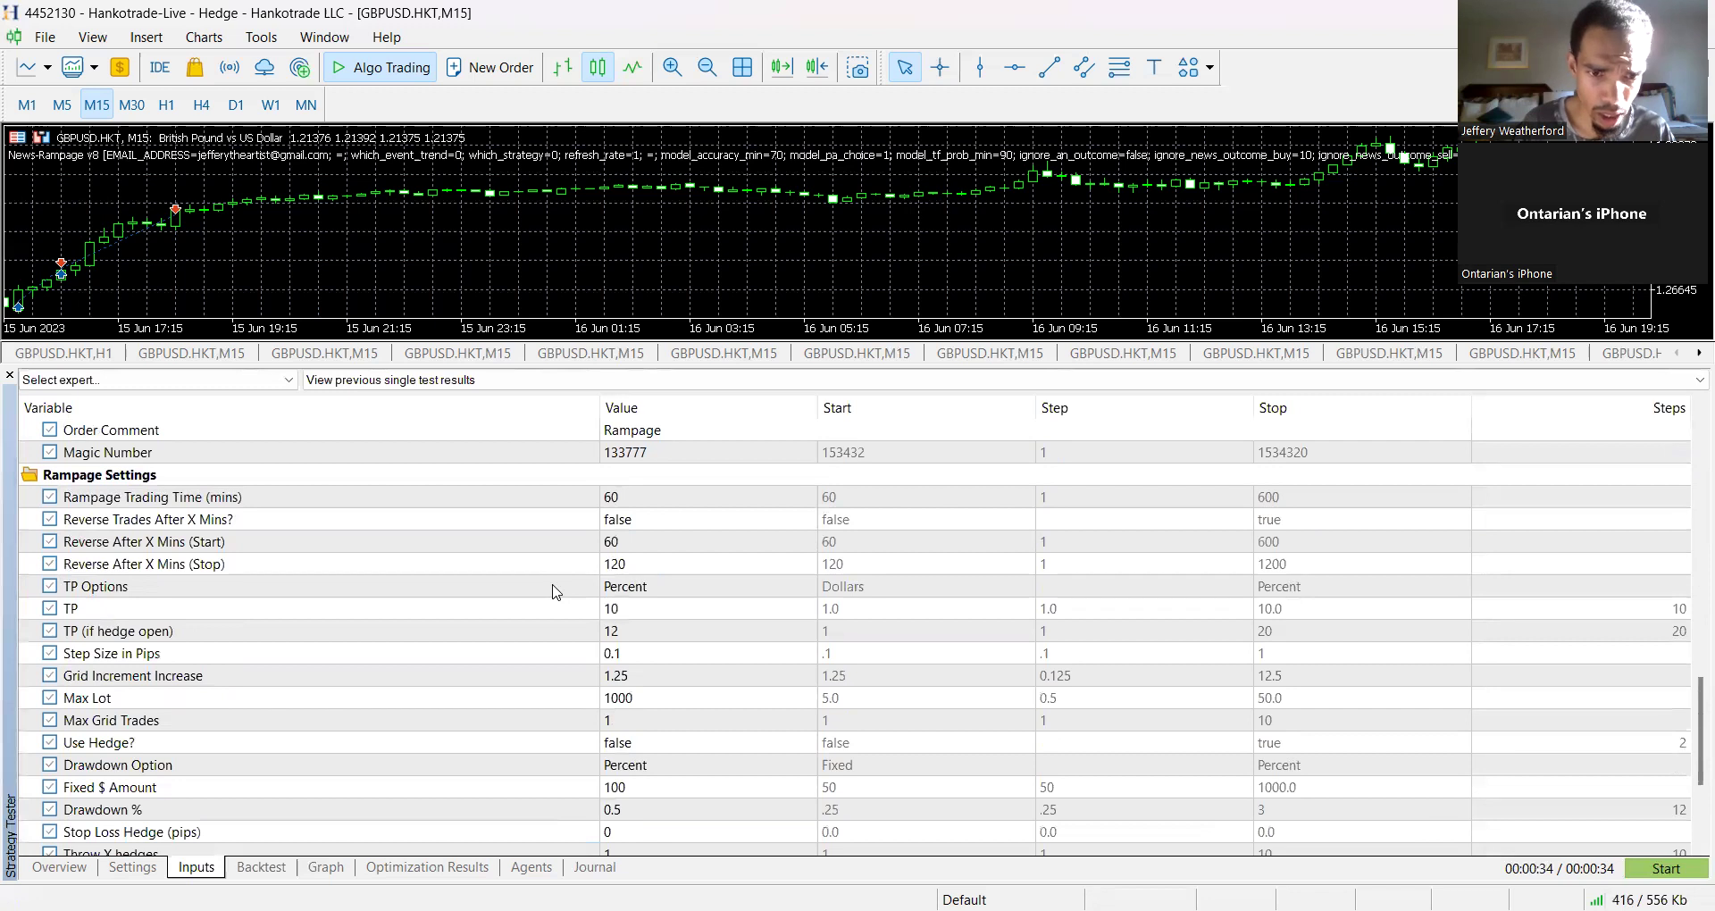
{"action": "double_click", "coordinate": [616, 608]}
{"action": "type", "text": "1"}
{"action": "key", "text": "Return"}
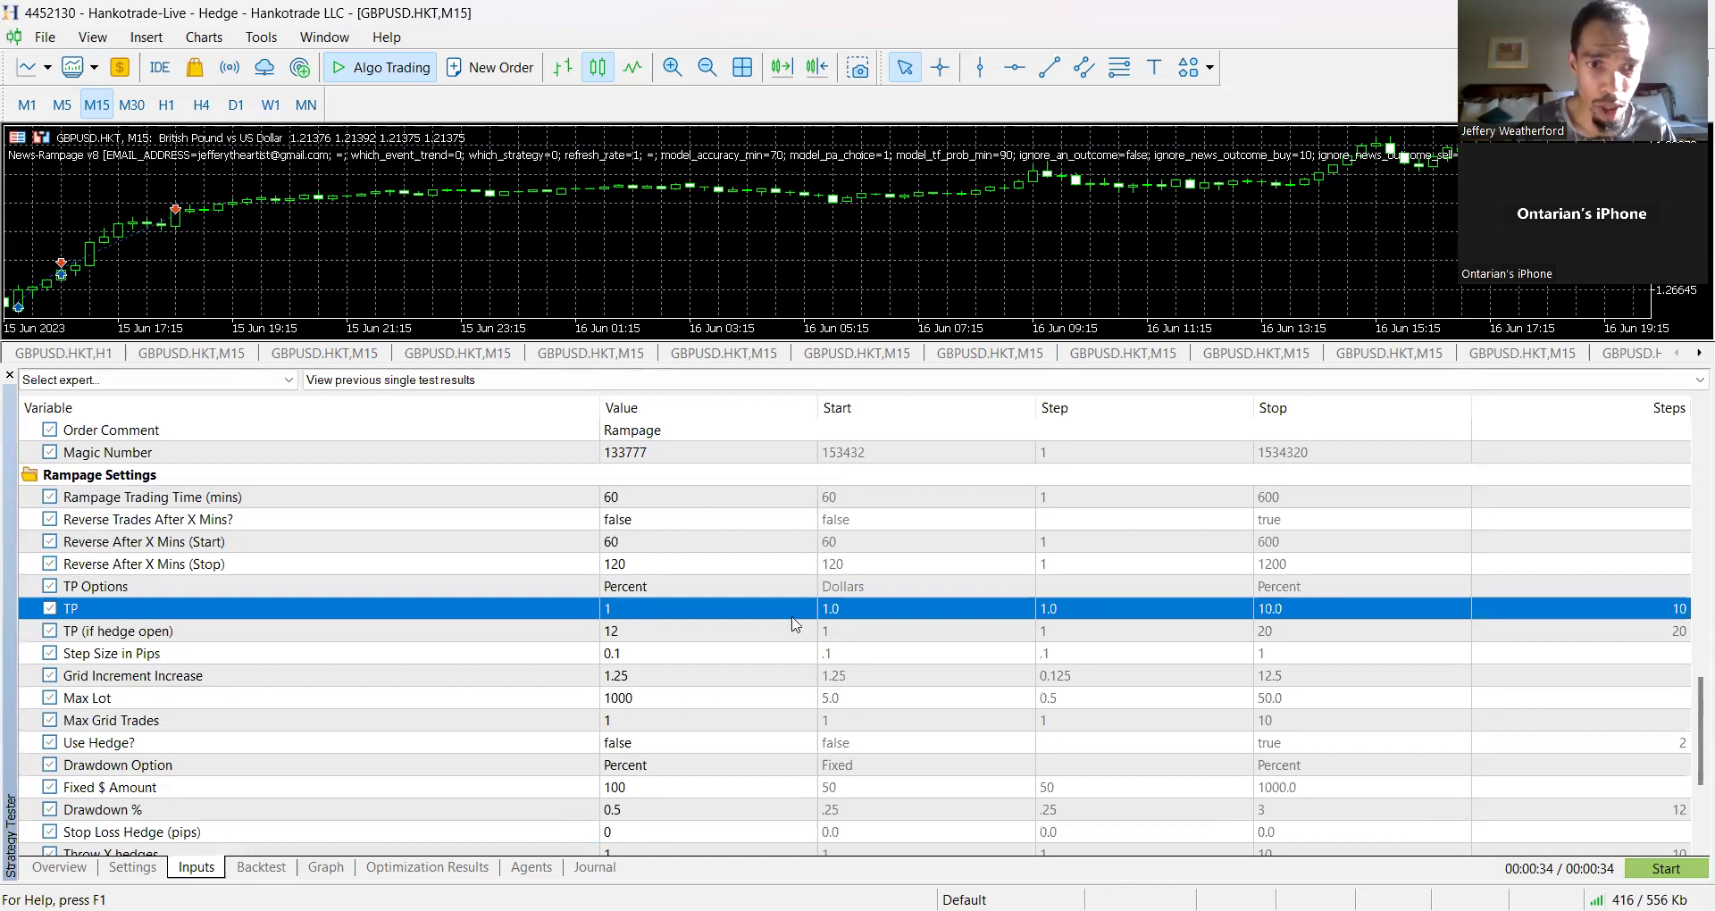
{"action": "left_click", "coordinate": [1646, 871]}
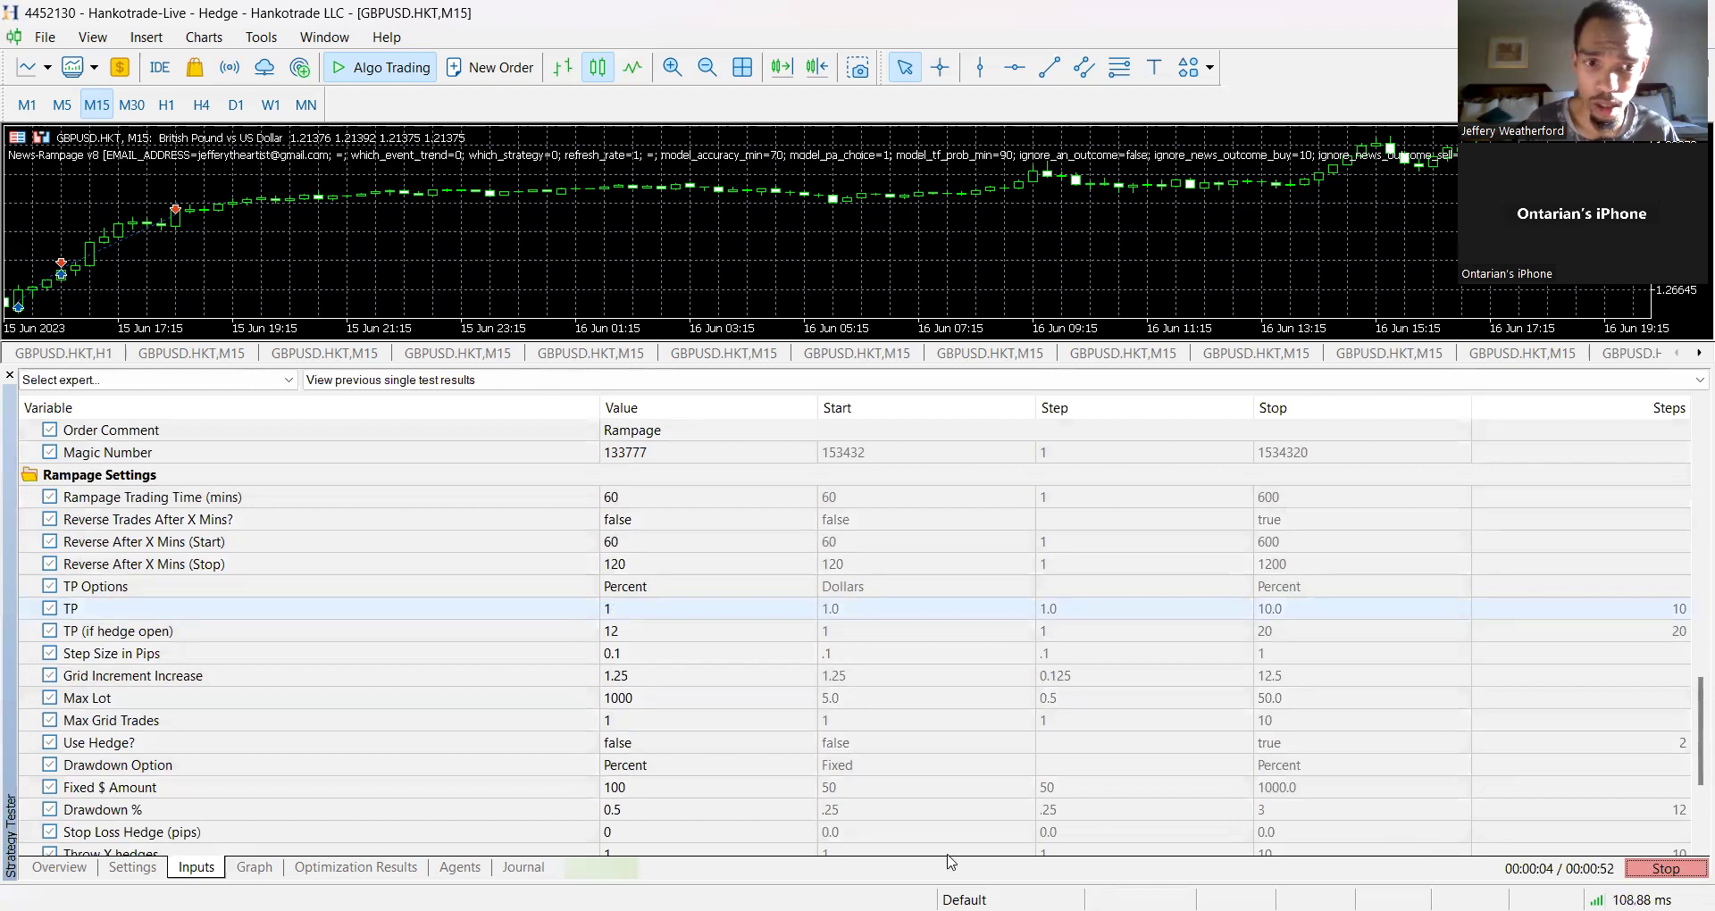
- Follow the balance and equity graph of the running backtest, and review the finished report's profit, drawdown and trade statistics
{"action": "left_click", "coordinate": [255, 867]}
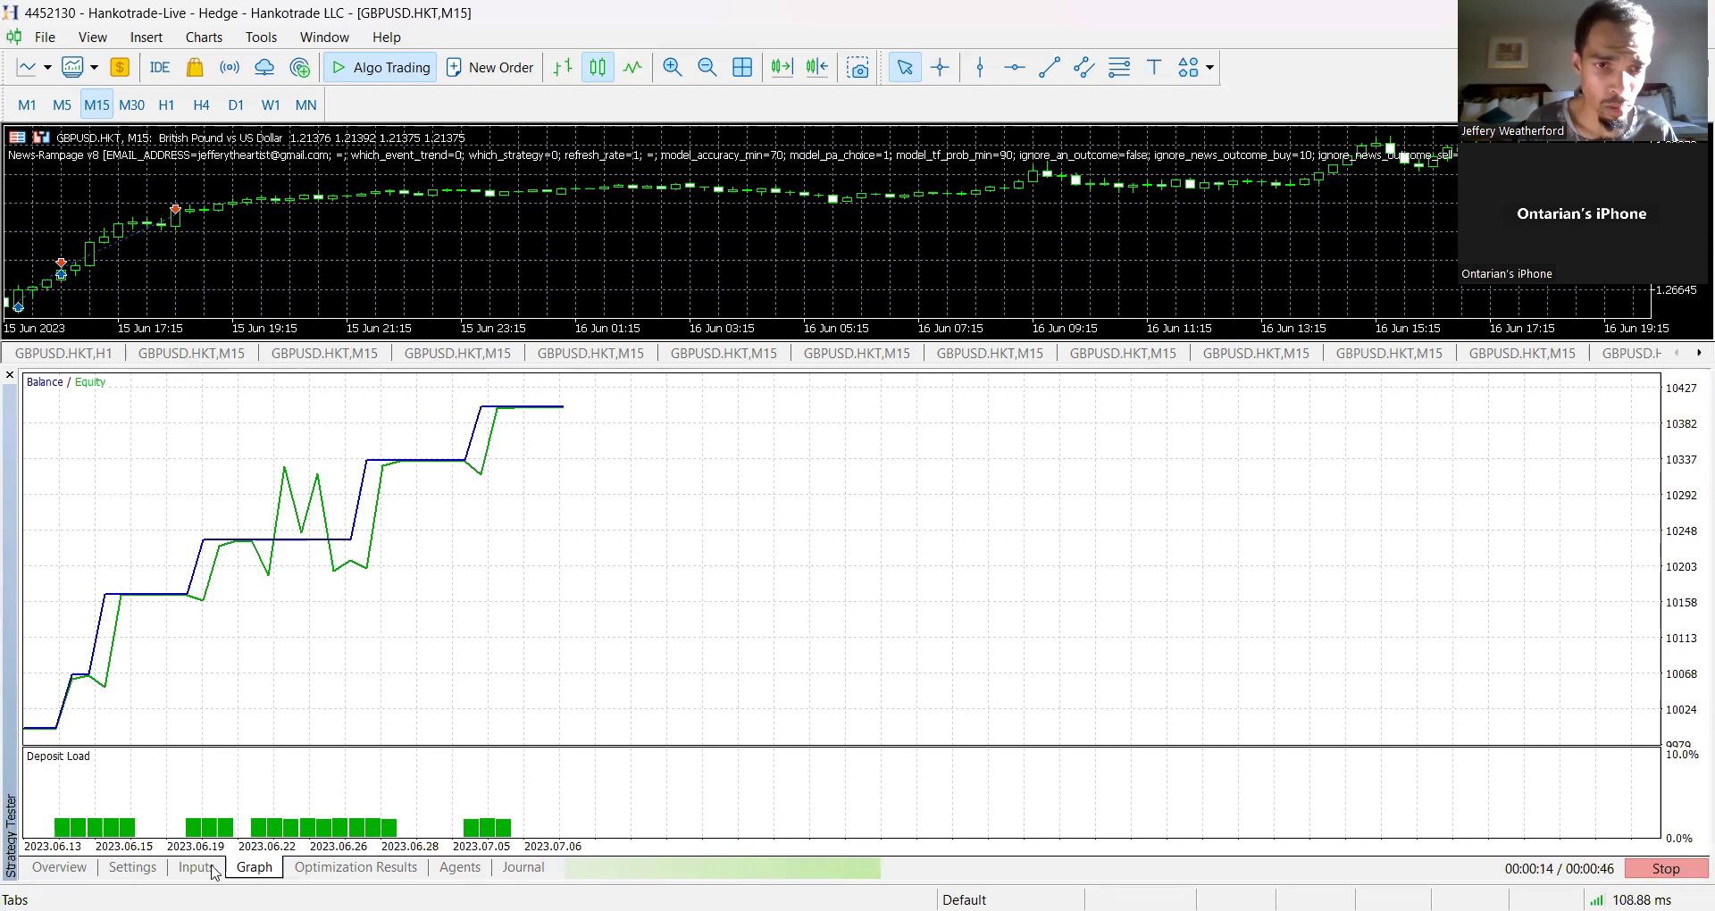
{"action": "mouse_move", "coordinate": [351, 828]}
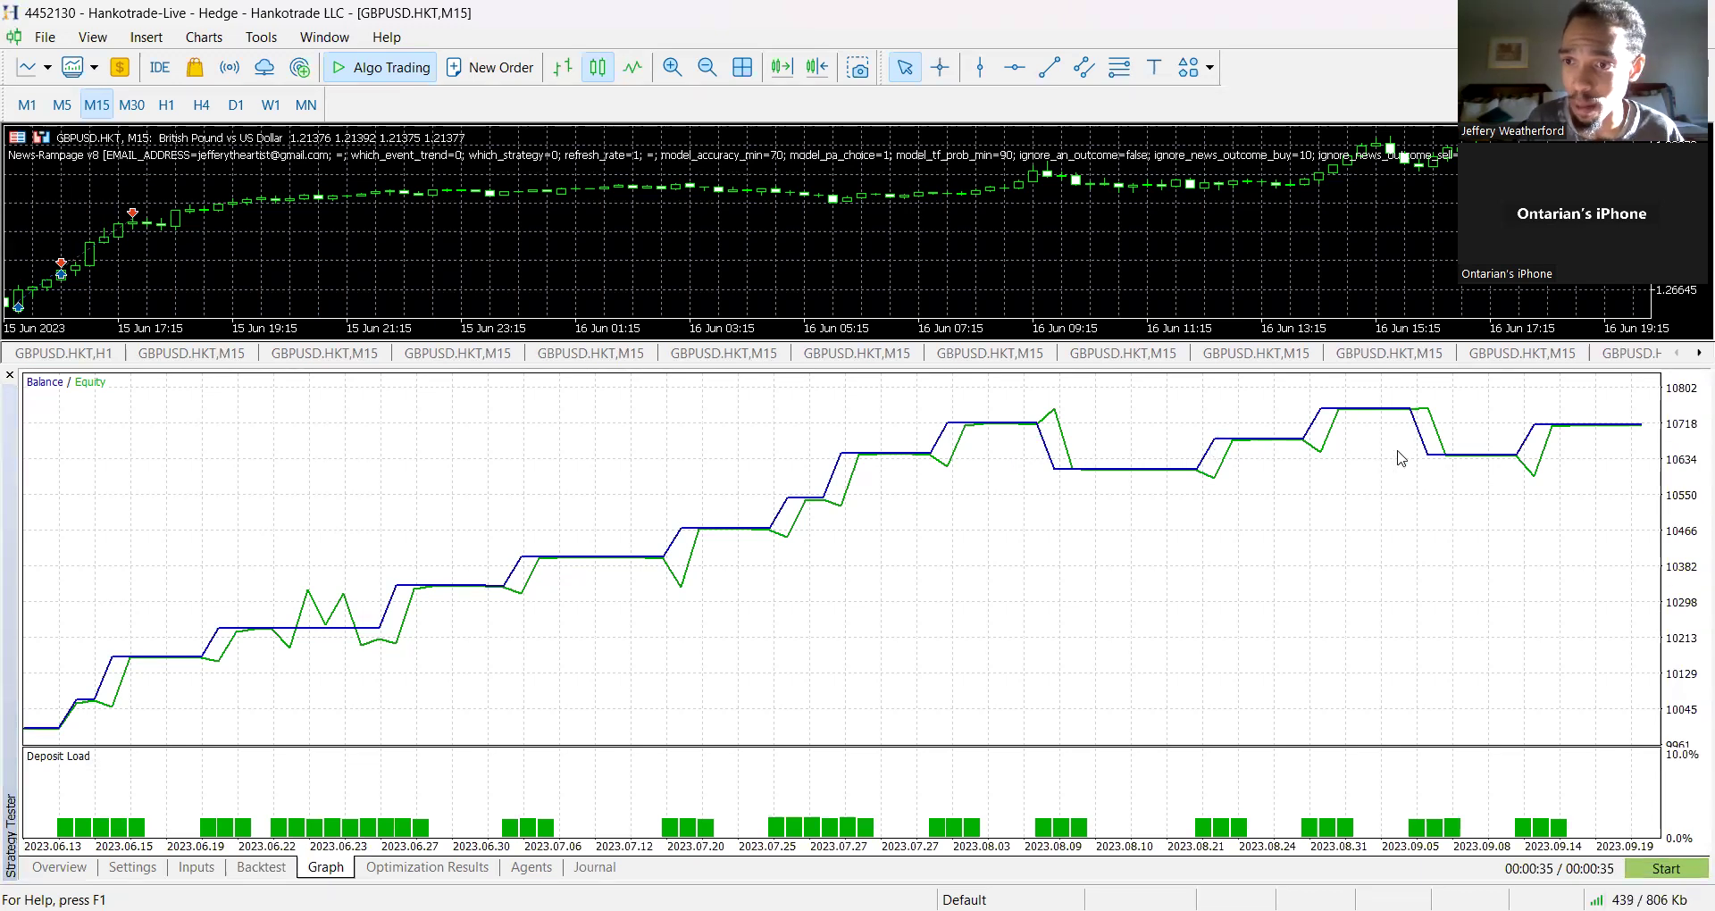
{"action": "mouse_move", "coordinate": [1599, 446]}
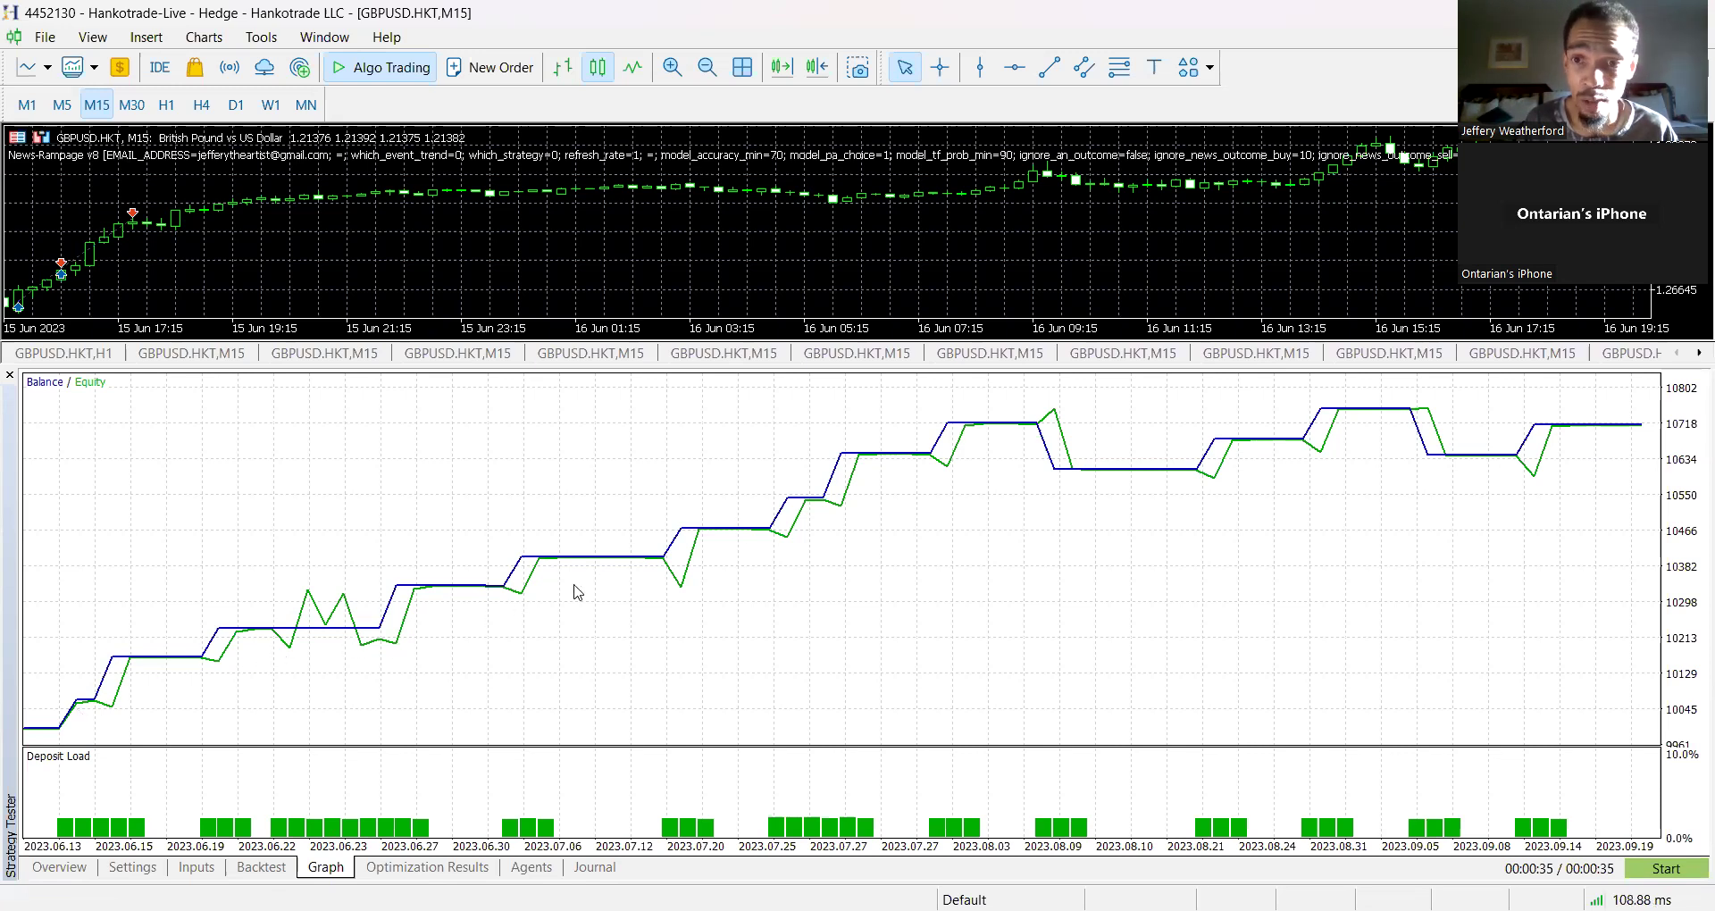
{"action": "left_click", "coordinate": [268, 867]}
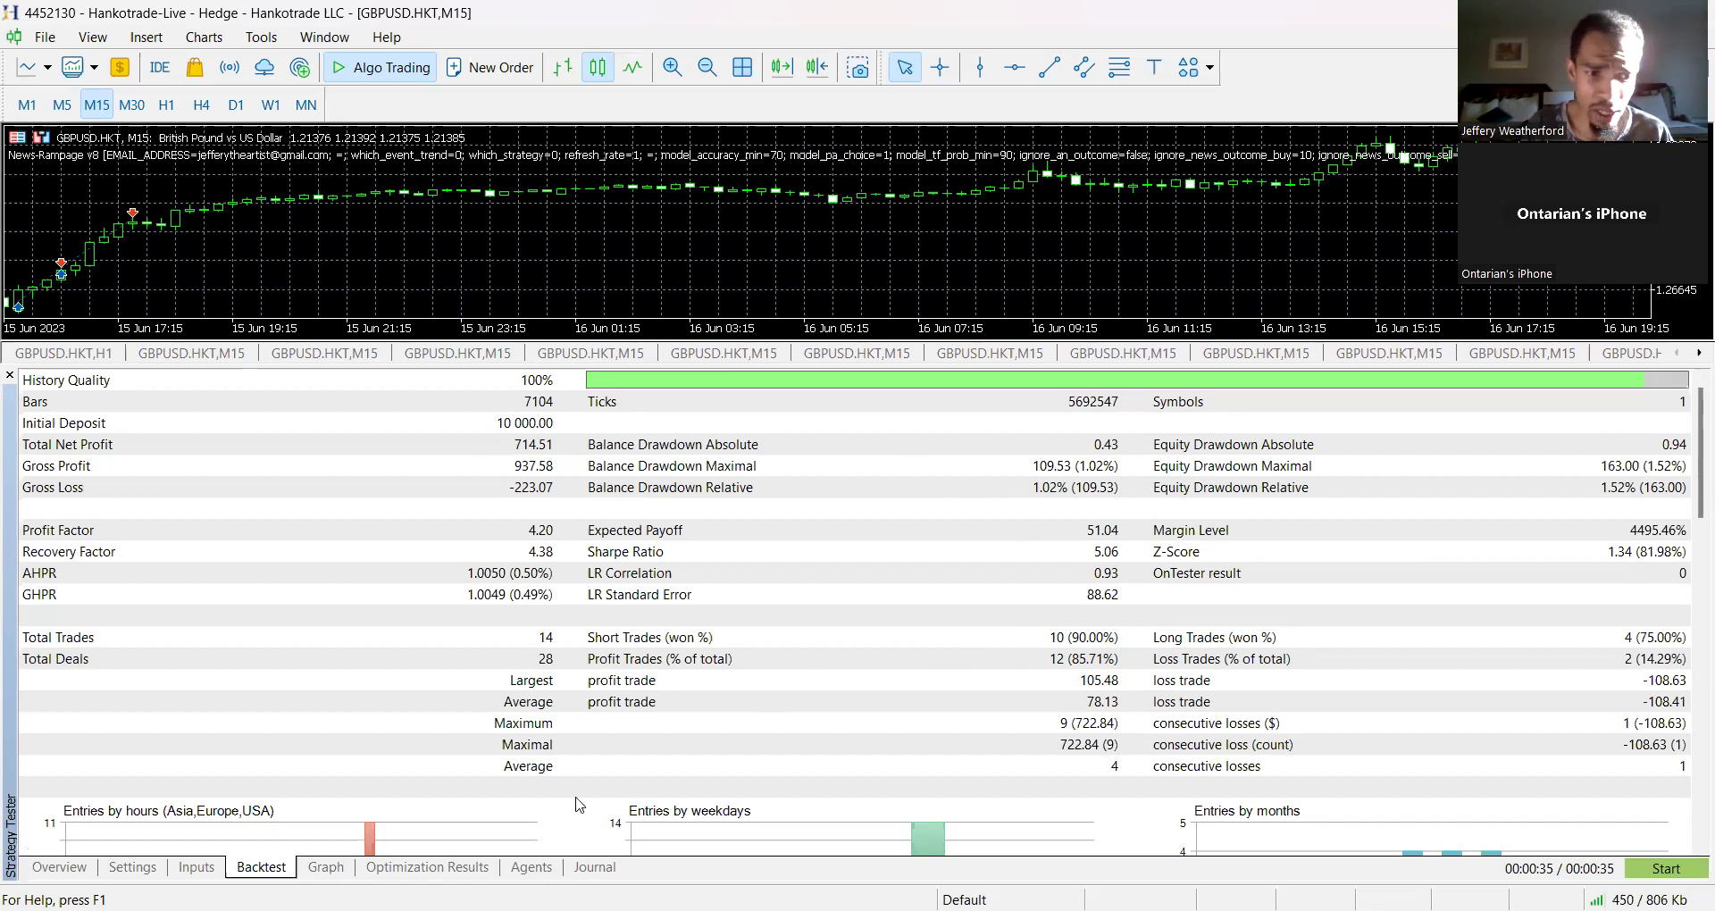
- Browse the news events available for Event 1 Name in the expert's input parameters, keeping Unemployment Claims selected
{"action": "left_click", "coordinate": [198, 871]}
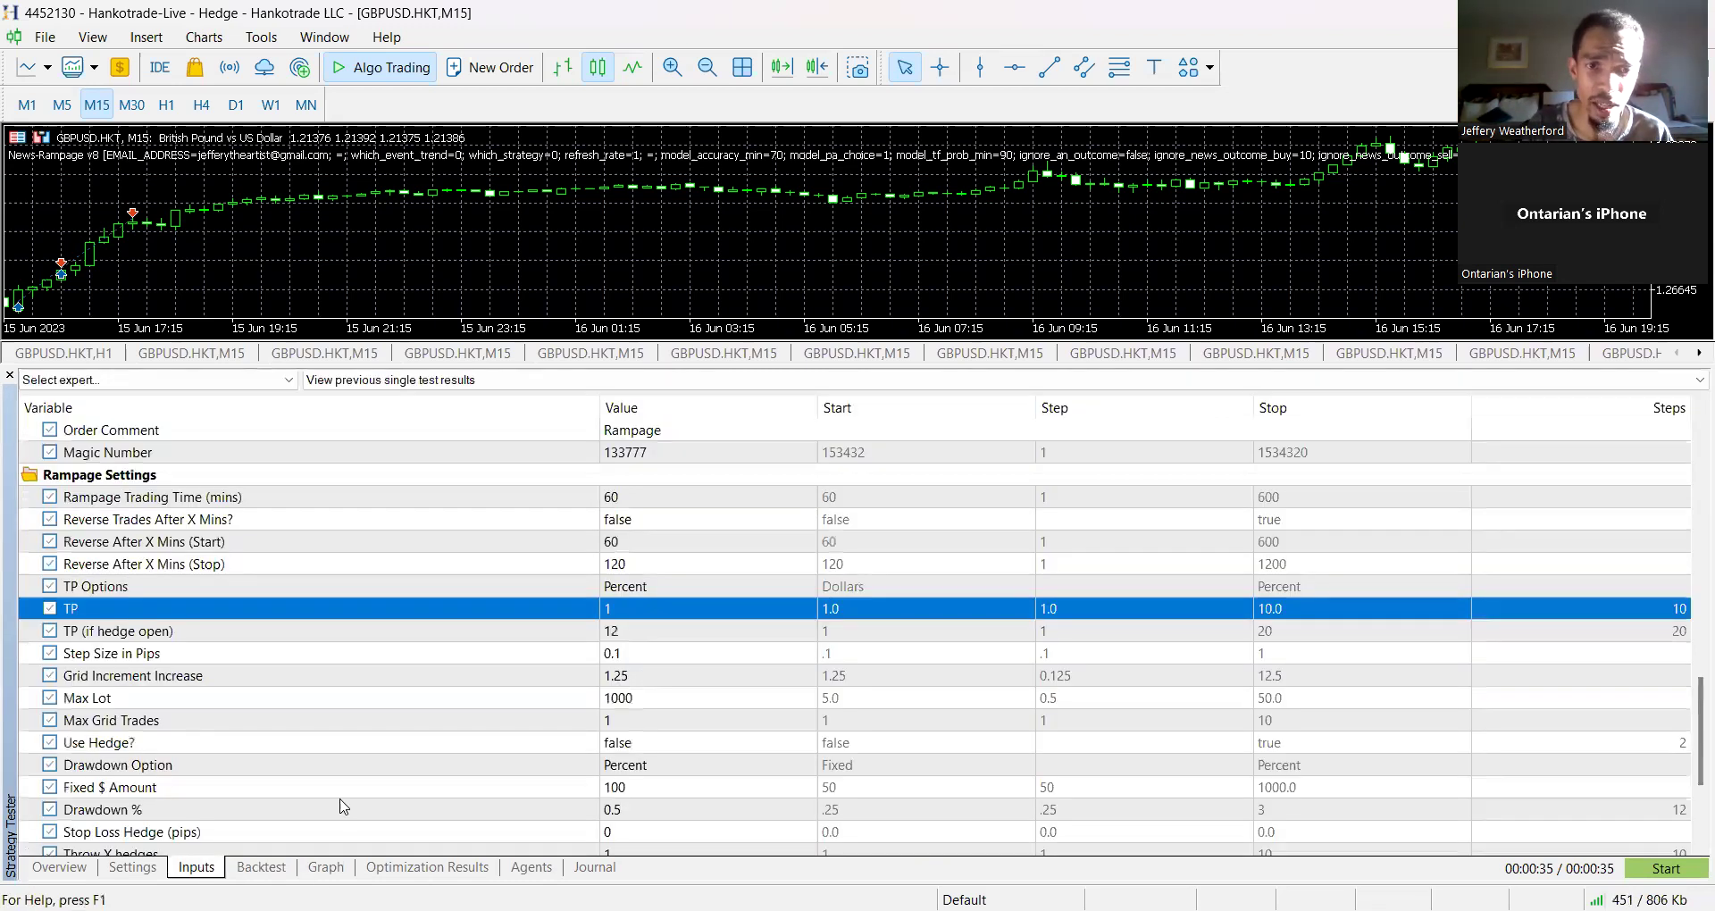
{"action": "scroll", "coordinate": [539, 714], "scroll_direction": "down", "scroll_amount": 8}
{"action": "scroll", "coordinate": [543, 714], "scroll_direction": "up", "scroll_amount": 3}
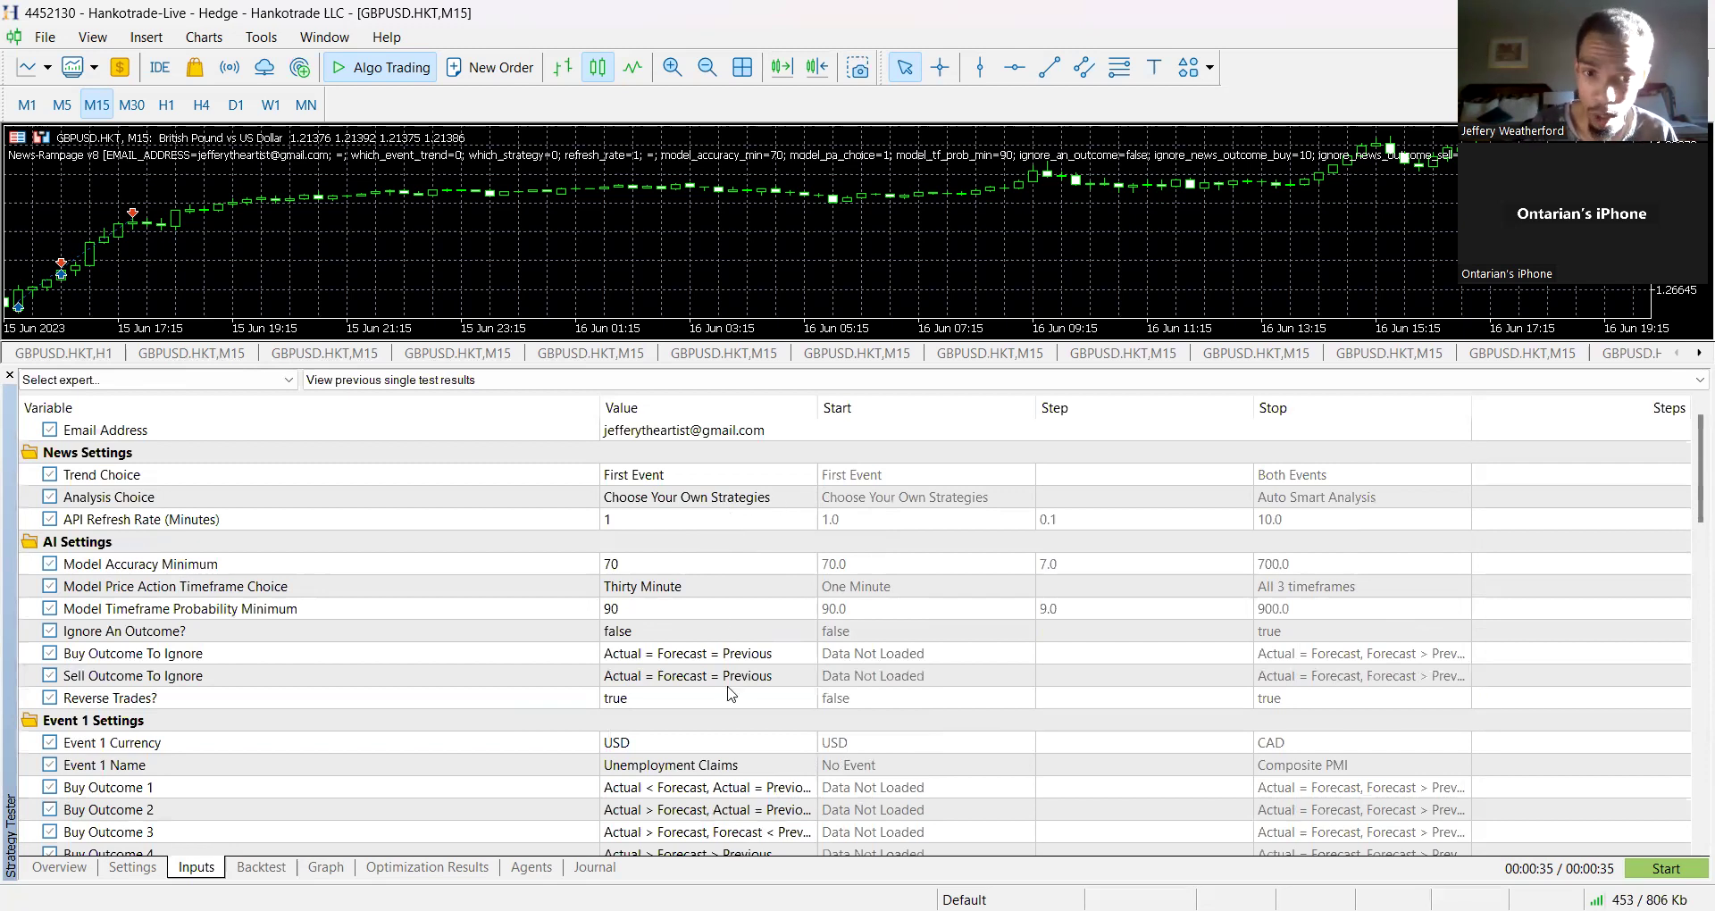
{"action": "scroll", "coordinate": [728, 690], "scroll_direction": "down", "scroll_amount": 3}
{"action": "double_click", "coordinate": [766, 565]}
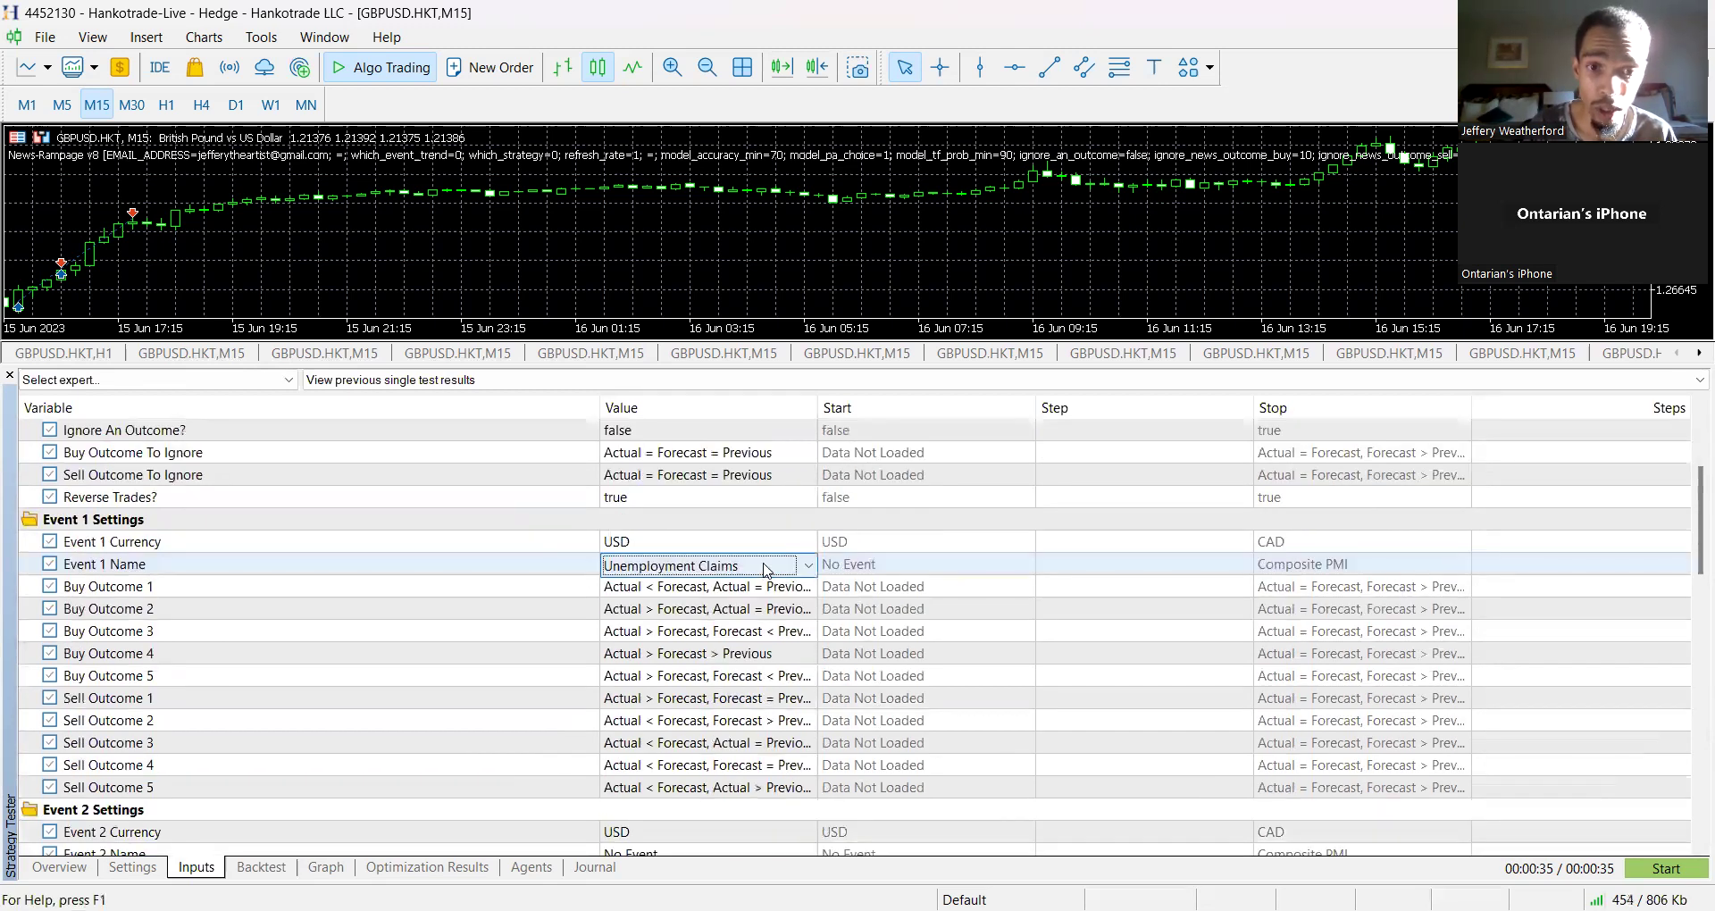
{"action": "left_click", "coordinate": [766, 569]}
{"action": "scroll", "coordinate": [697, 179], "scroll_direction": "up", "scroll_amount": 3}
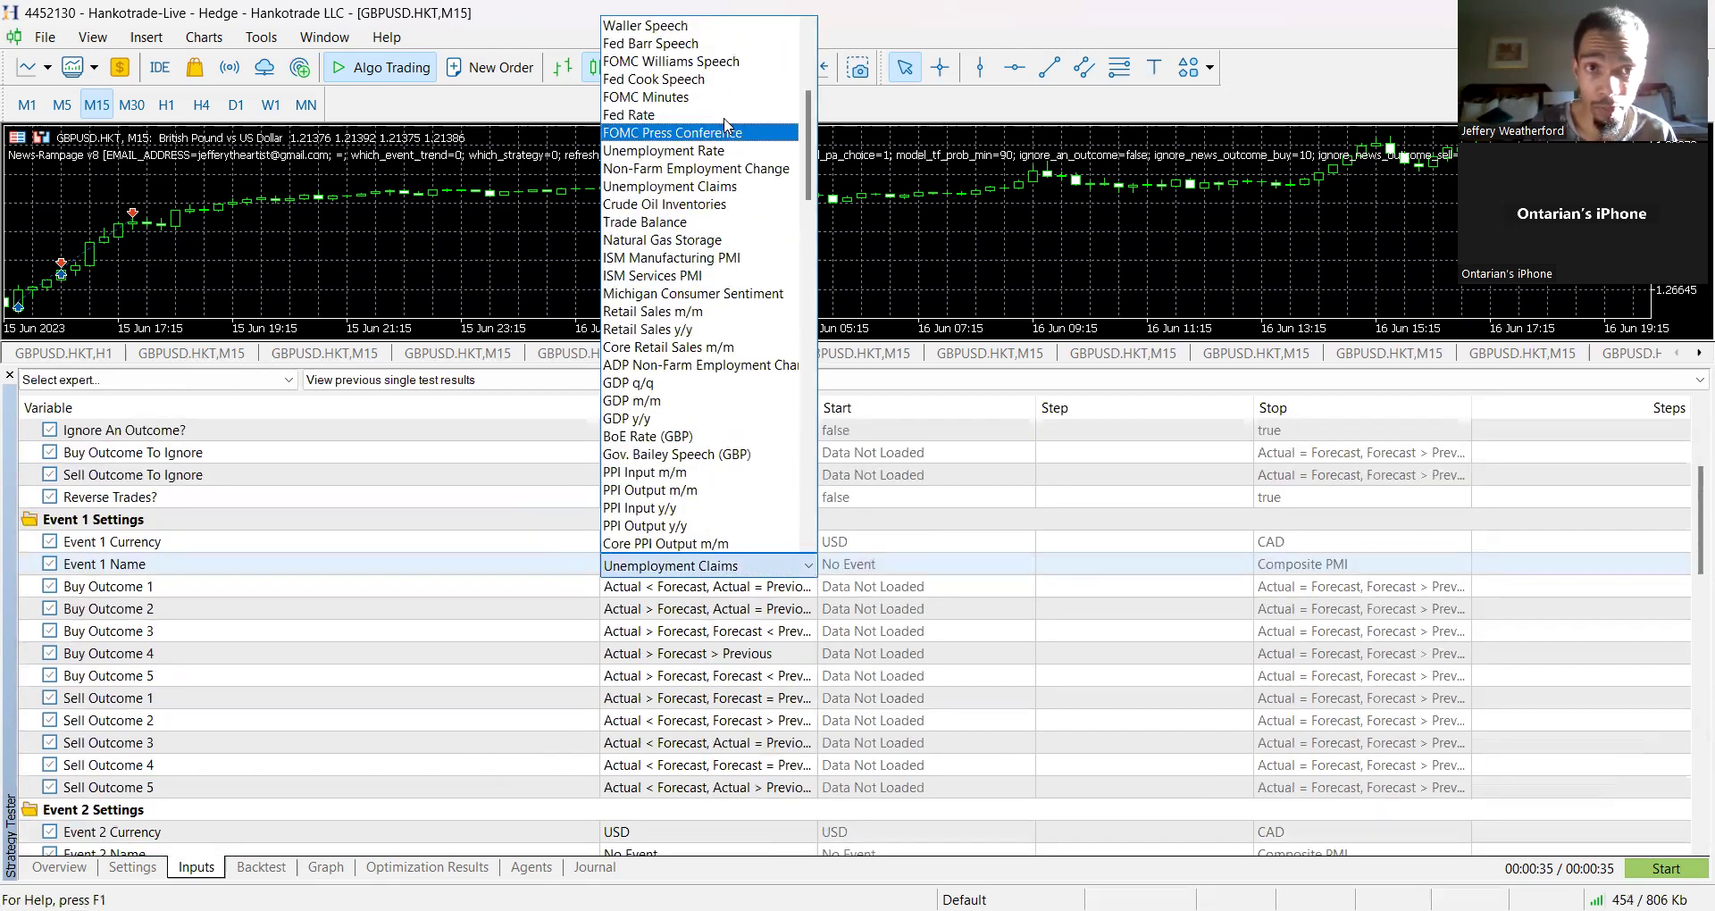
{"action": "scroll", "coordinate": [697, 134], "scroll_direction": "up", "scroll_amount": 5}
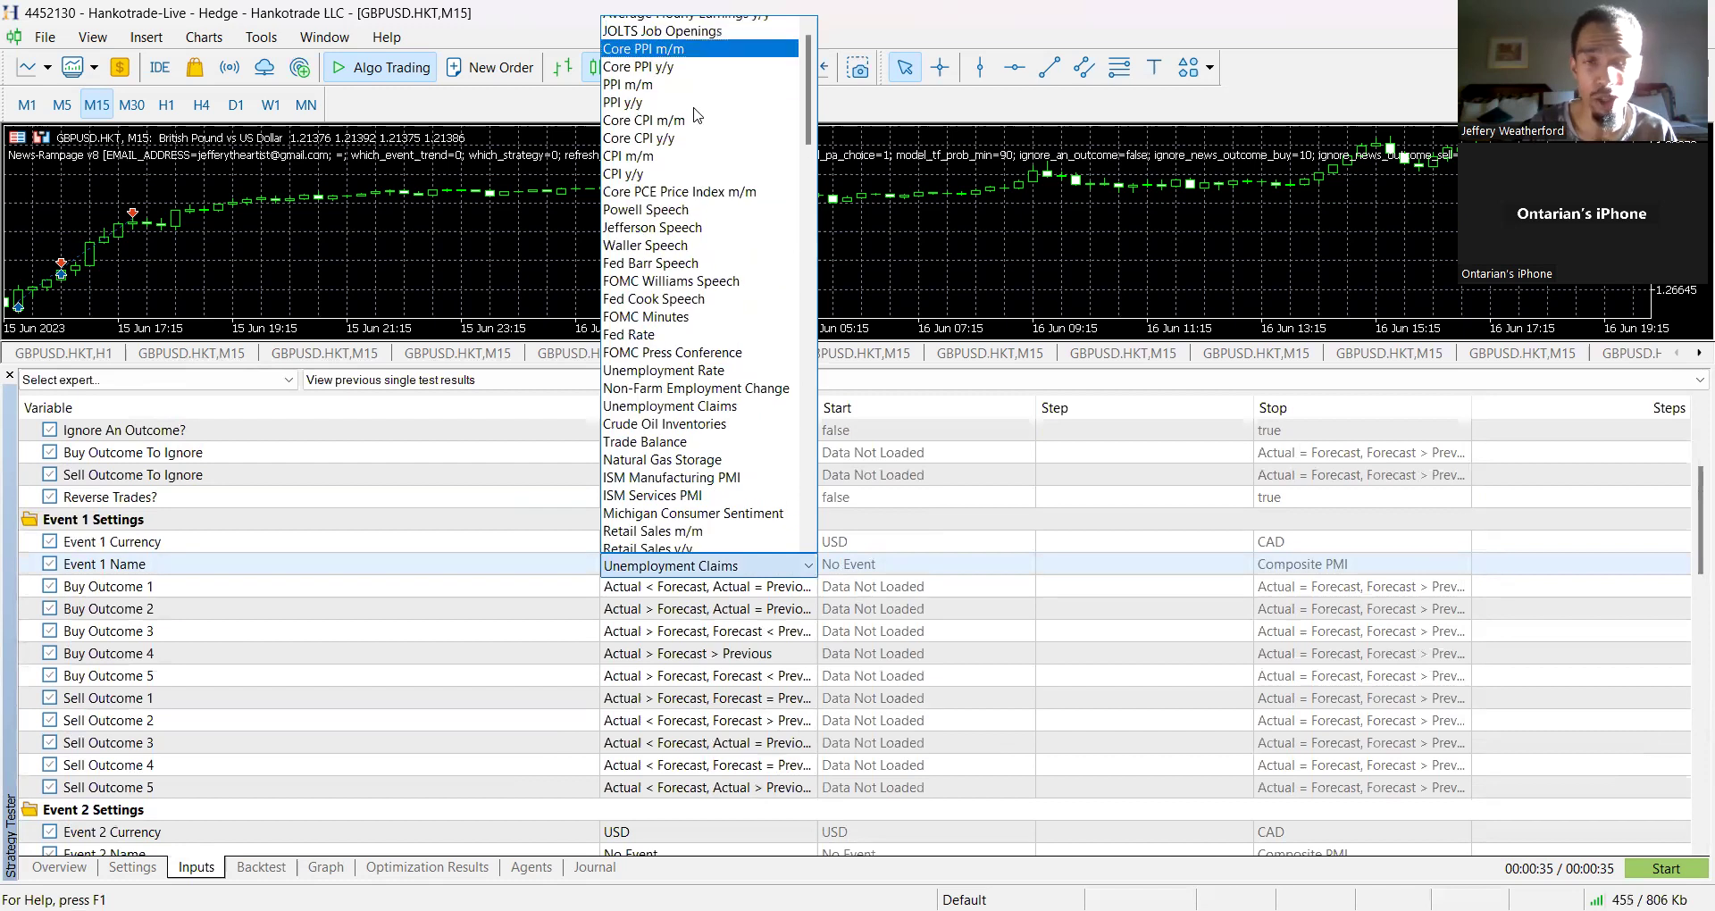
{"action": "key", "text": "Up"}
{"action": "key", "text": "Up"}
{"action": "key", "text": "Up"}
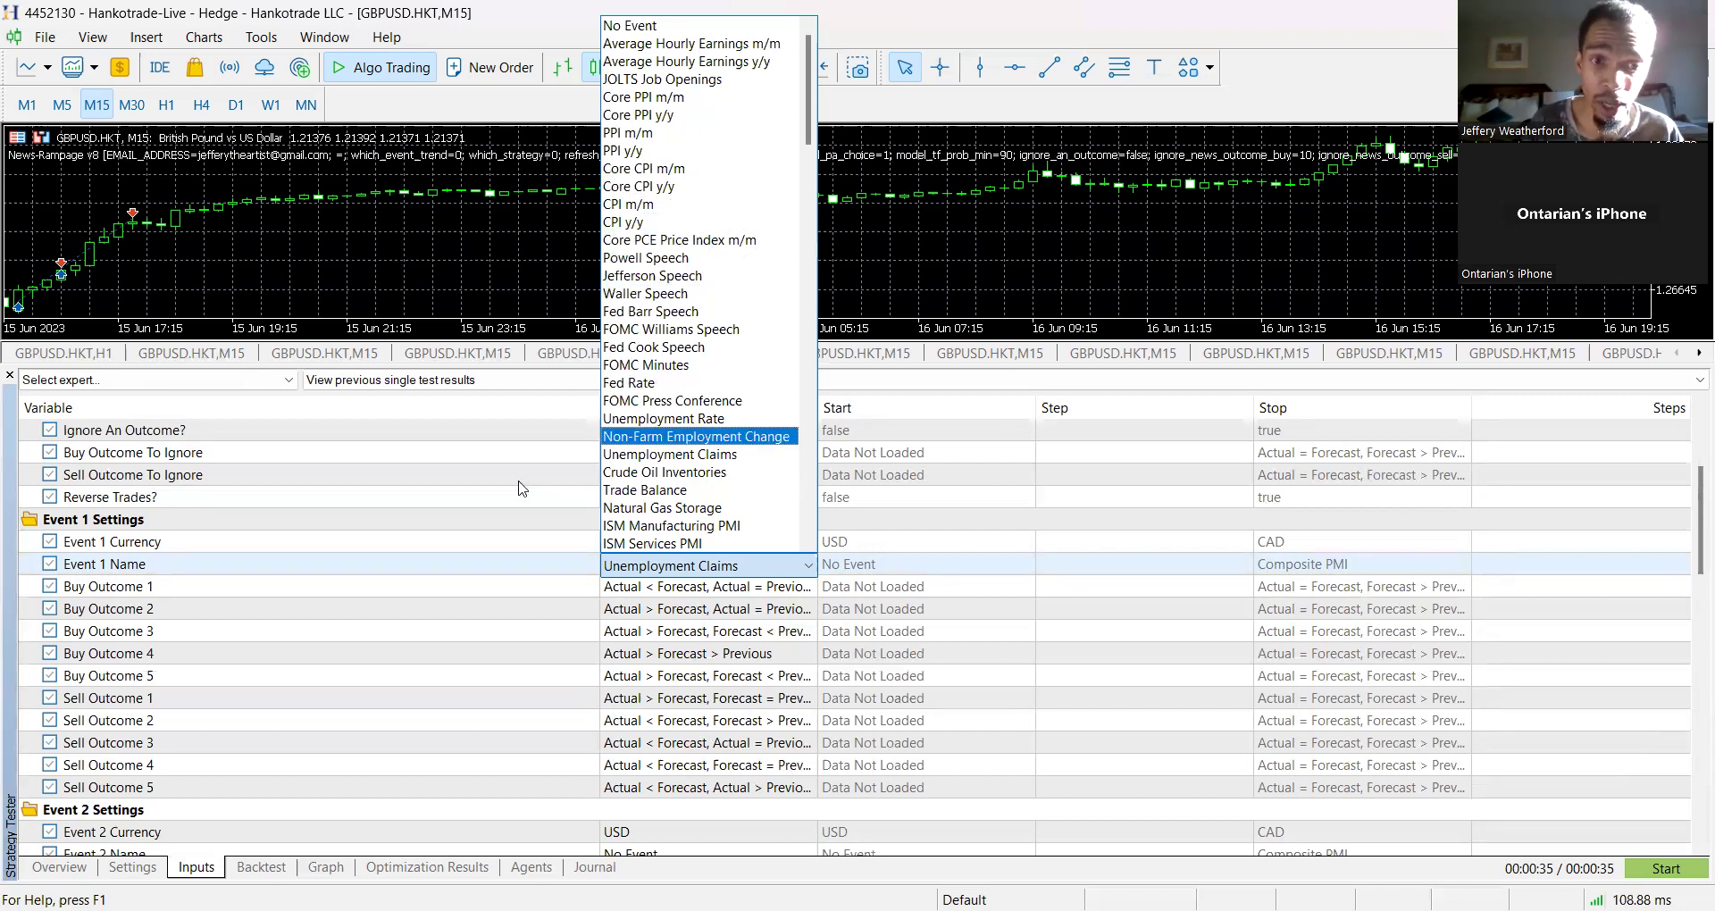
{"action": "left_click", "coordinate": [714, 568]}
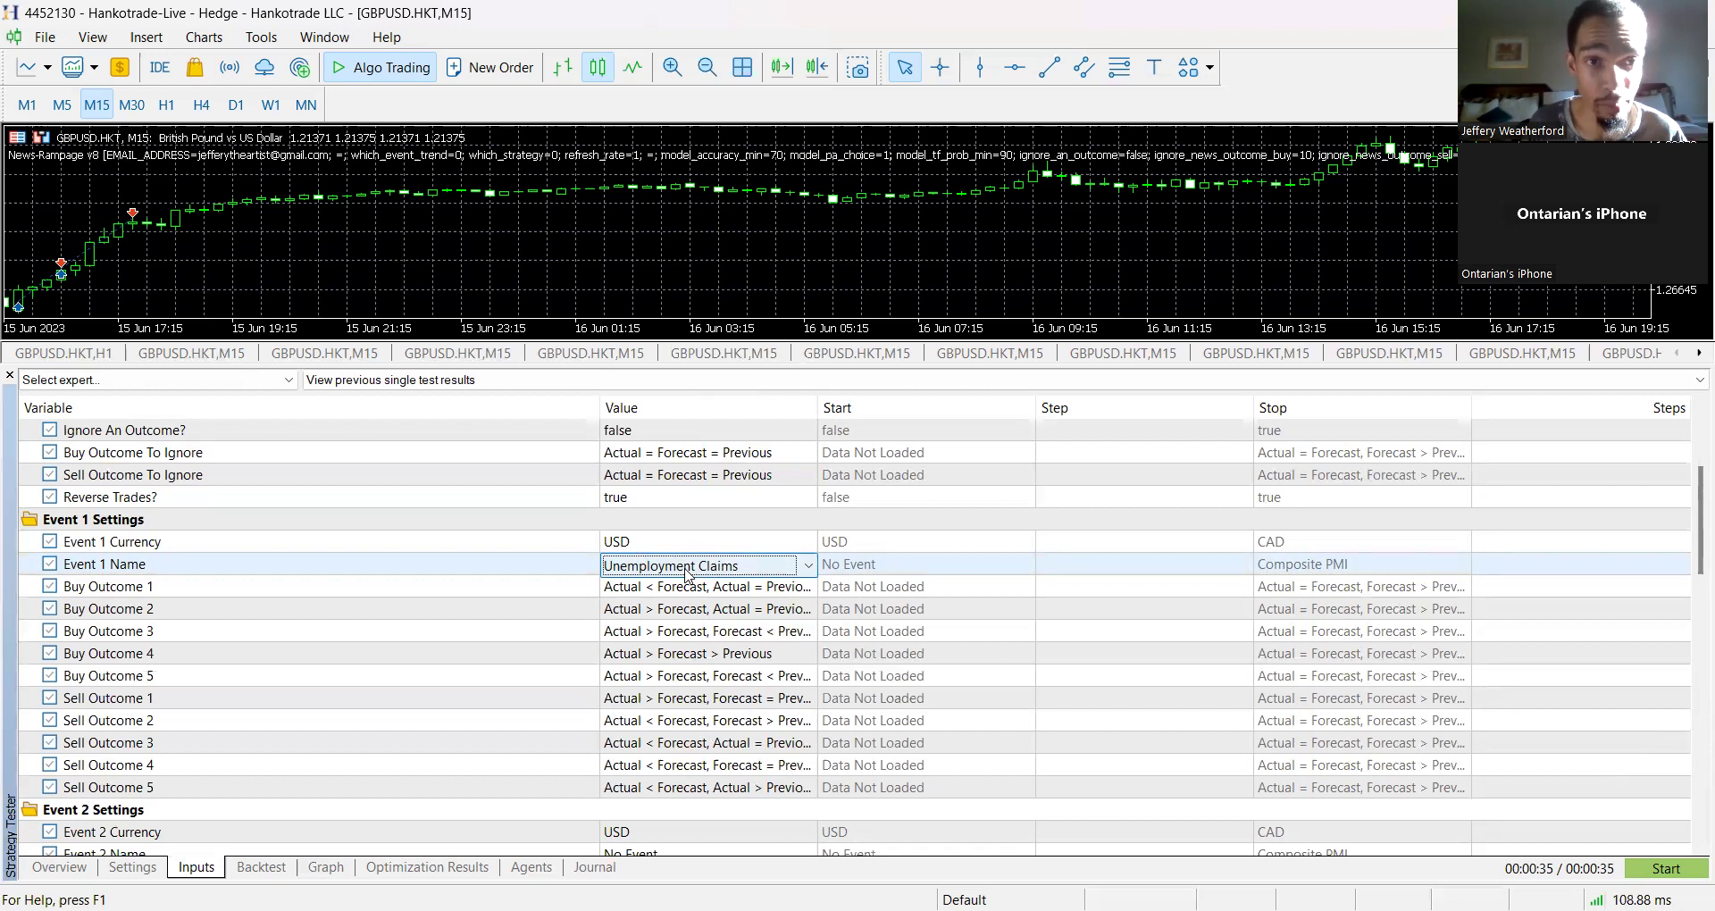
{"action": "left_click", "coordinate": [522, 571]}
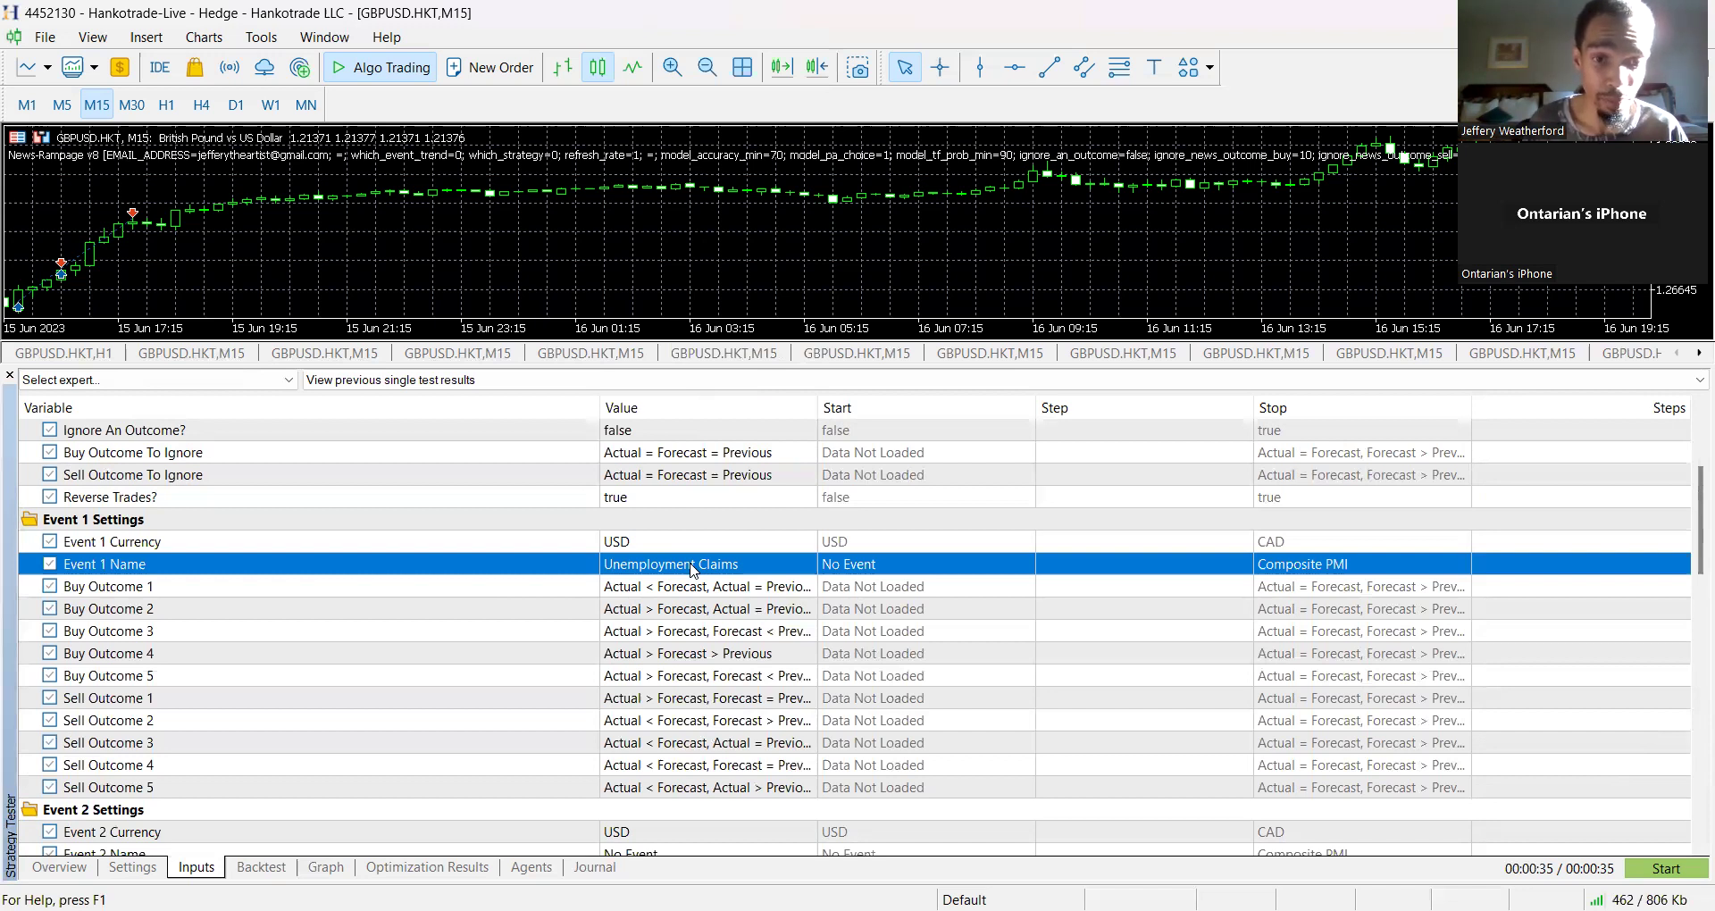
- Review the News, AI and Event settings, and inspect the Email Address input without changing it
{"action": "scroll", "coordinate": [694, 570], "scroll_direction": "up", "scroll_amount": 3}
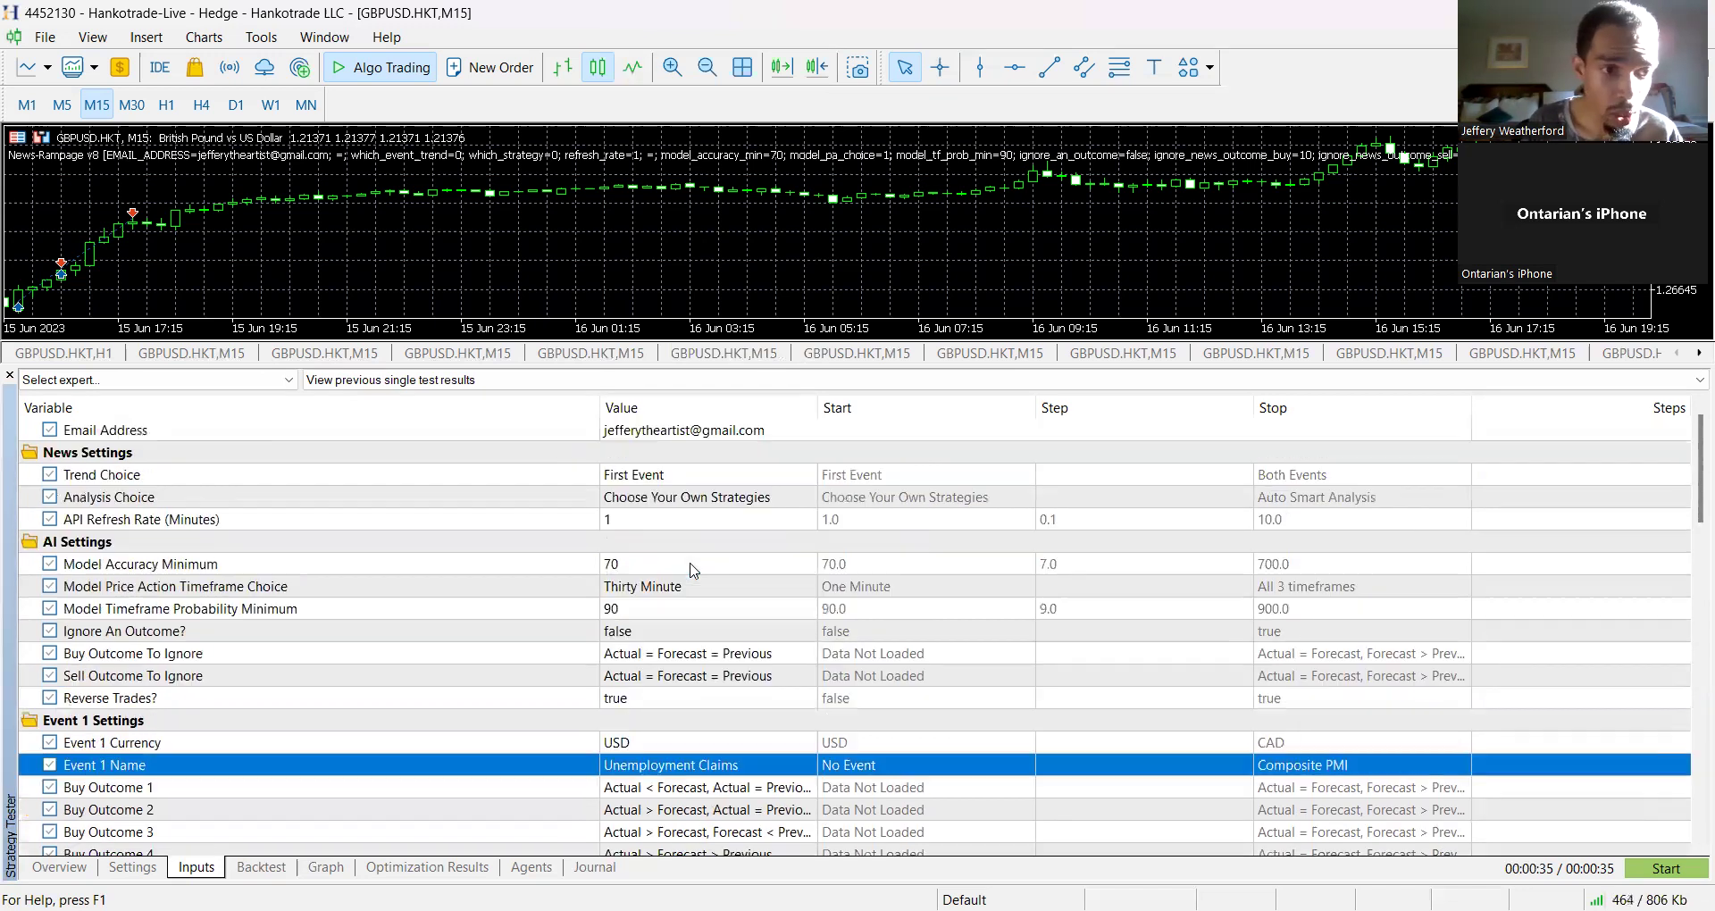
{"action": "scroll", "coordinate": [694, 570], "scroll_direction": "down", "scroll_amount": 9}
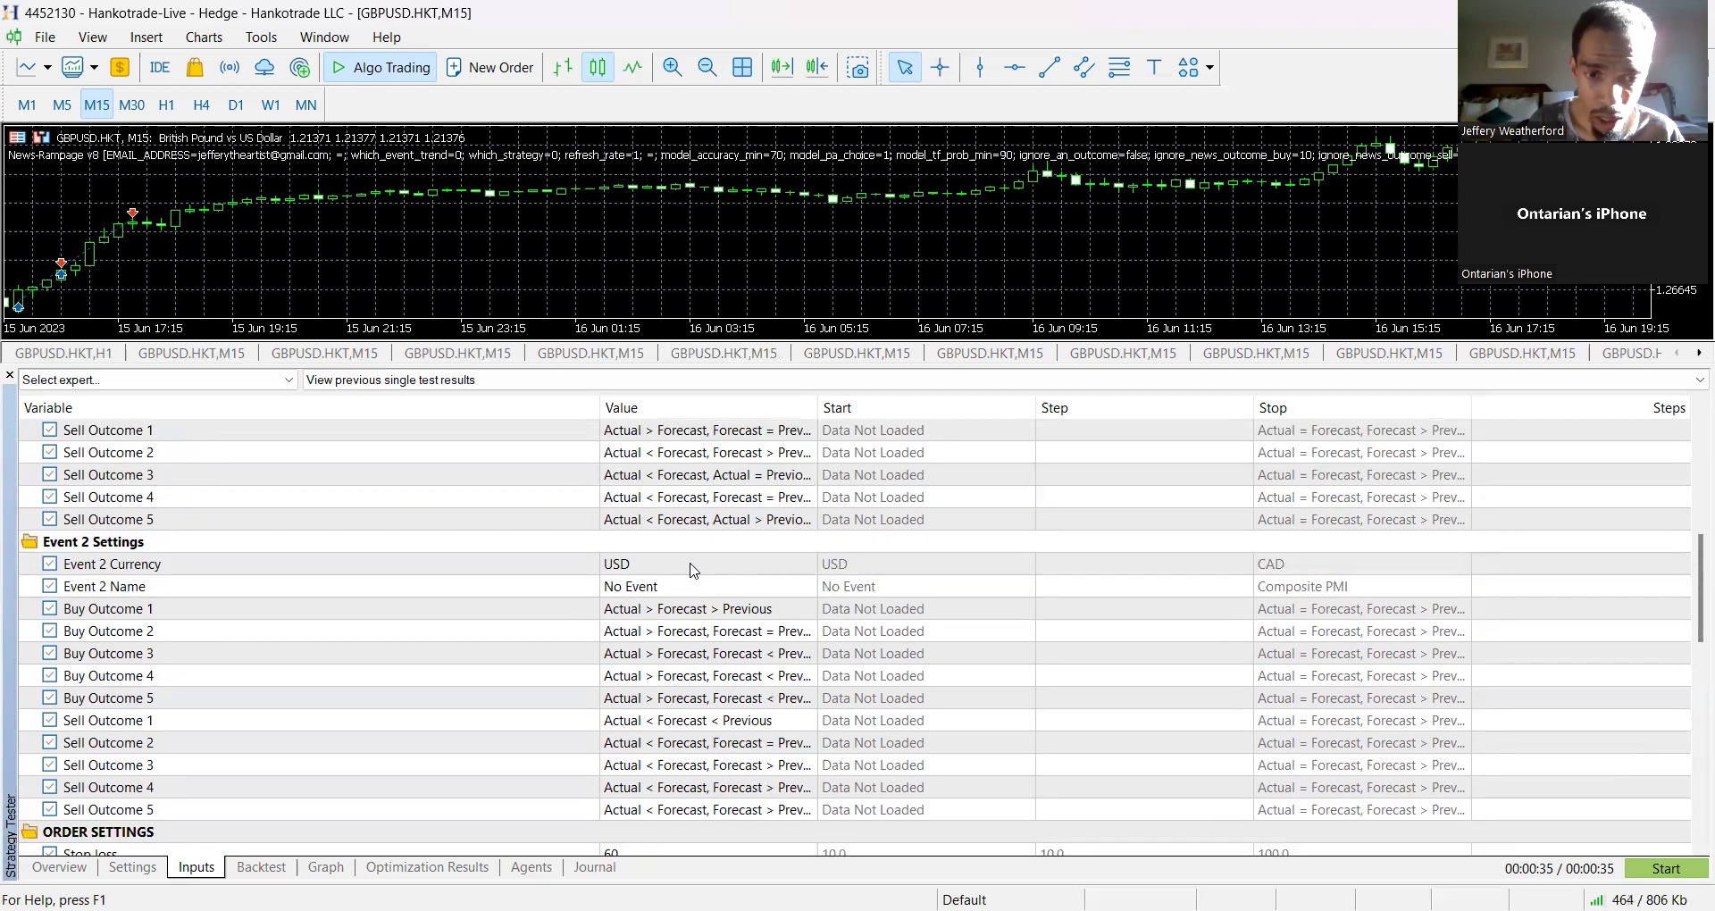
{"action": "scroll", "coordinate": [694, 570], "scroll_direction": "up", "scroll_amount": 9}
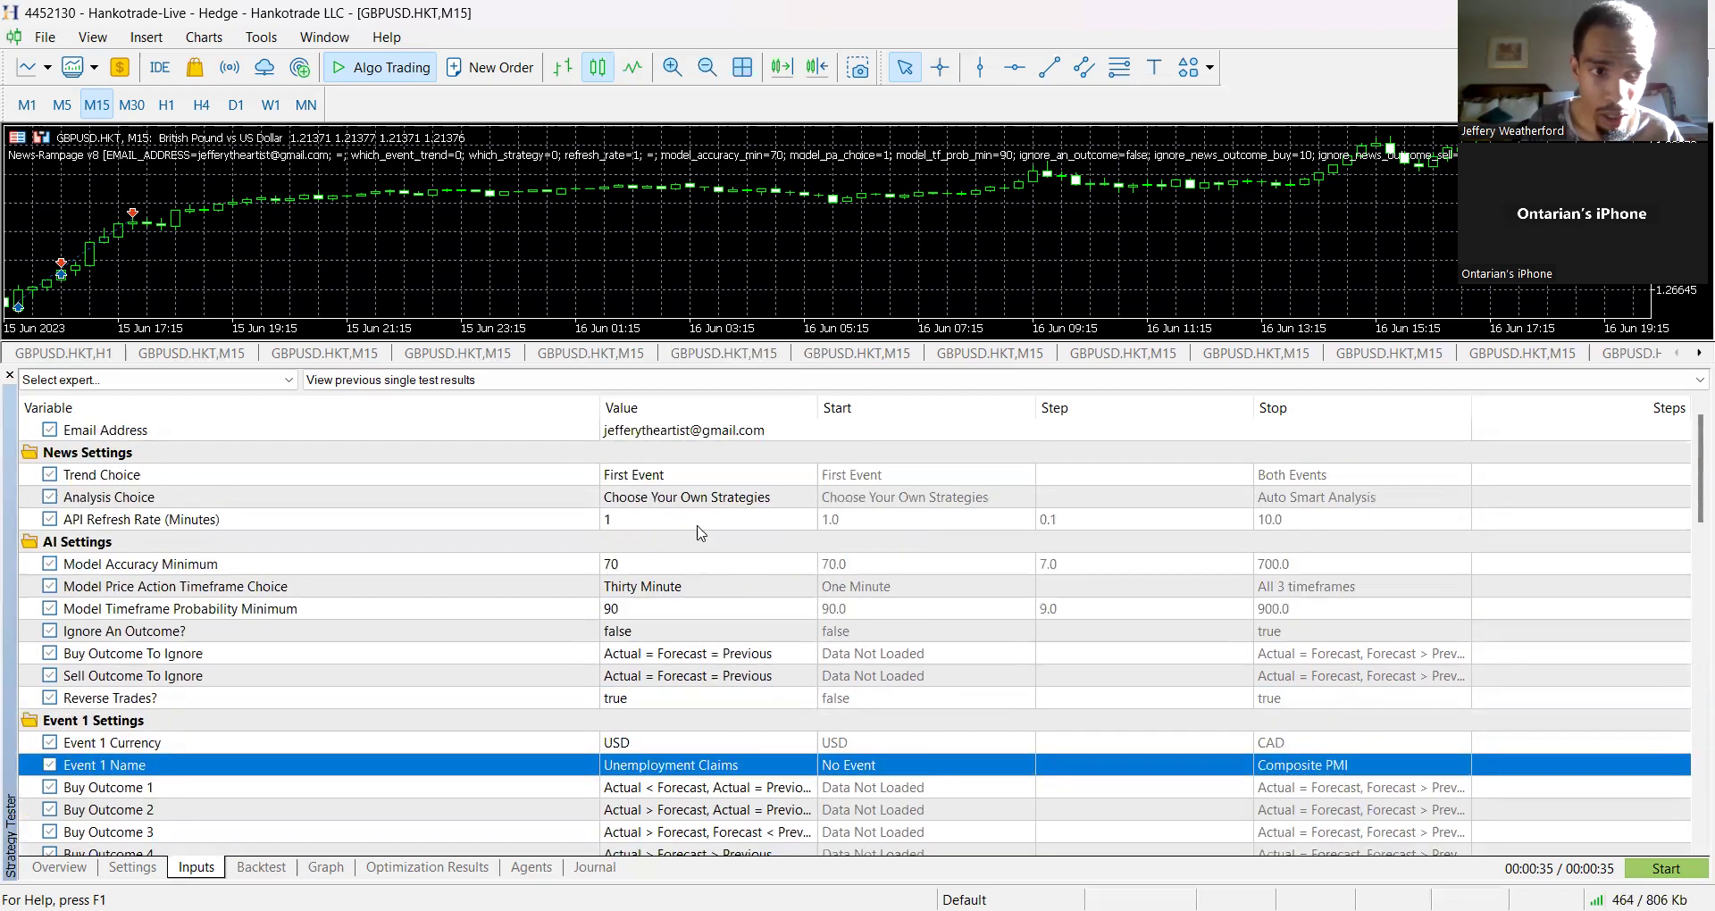
{"action": "left_click", "coordinate": [635, 432]}
{"action": "left_click", "coordinate": [637, 431]}
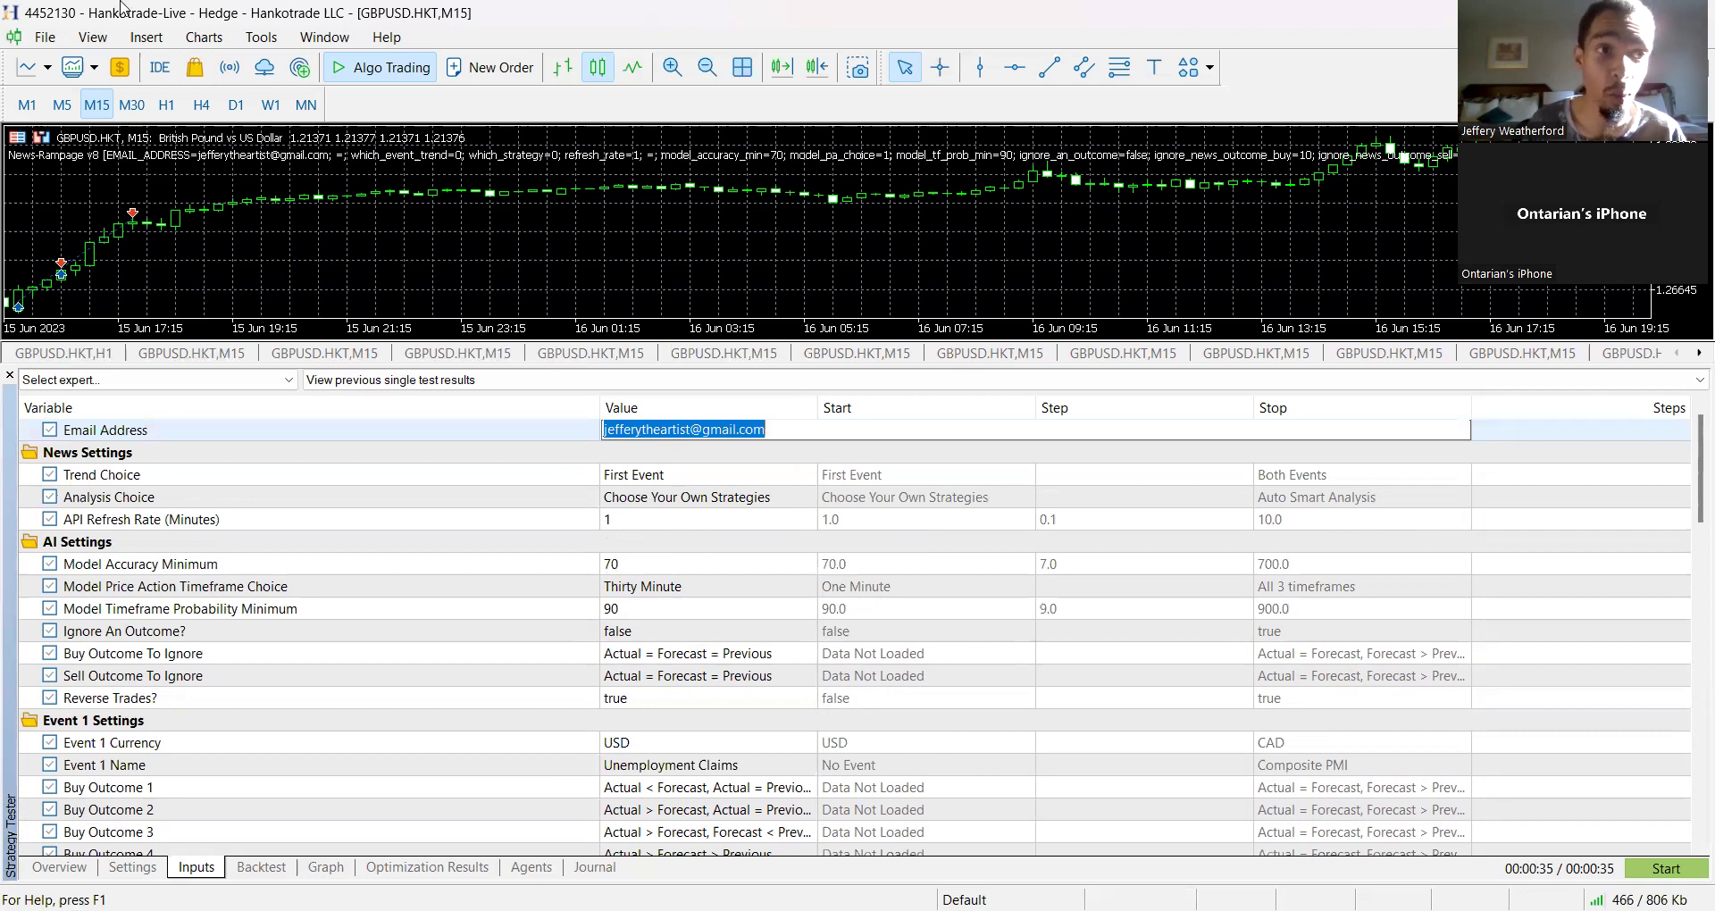
{"action": "left_click", "coordinate": [590, 542]}
- Inspect the Magic Number in the Order Settings and review the Rampage and Trailing Stop settings
{"action": "scroll", "coordinate": [594, 545], "scroll_direction": "down", "scroll_amount": 5}
{"action": "scroll", "coordinate": [596, 545], "scroll_direction": "down", "scroll_amount": 4}
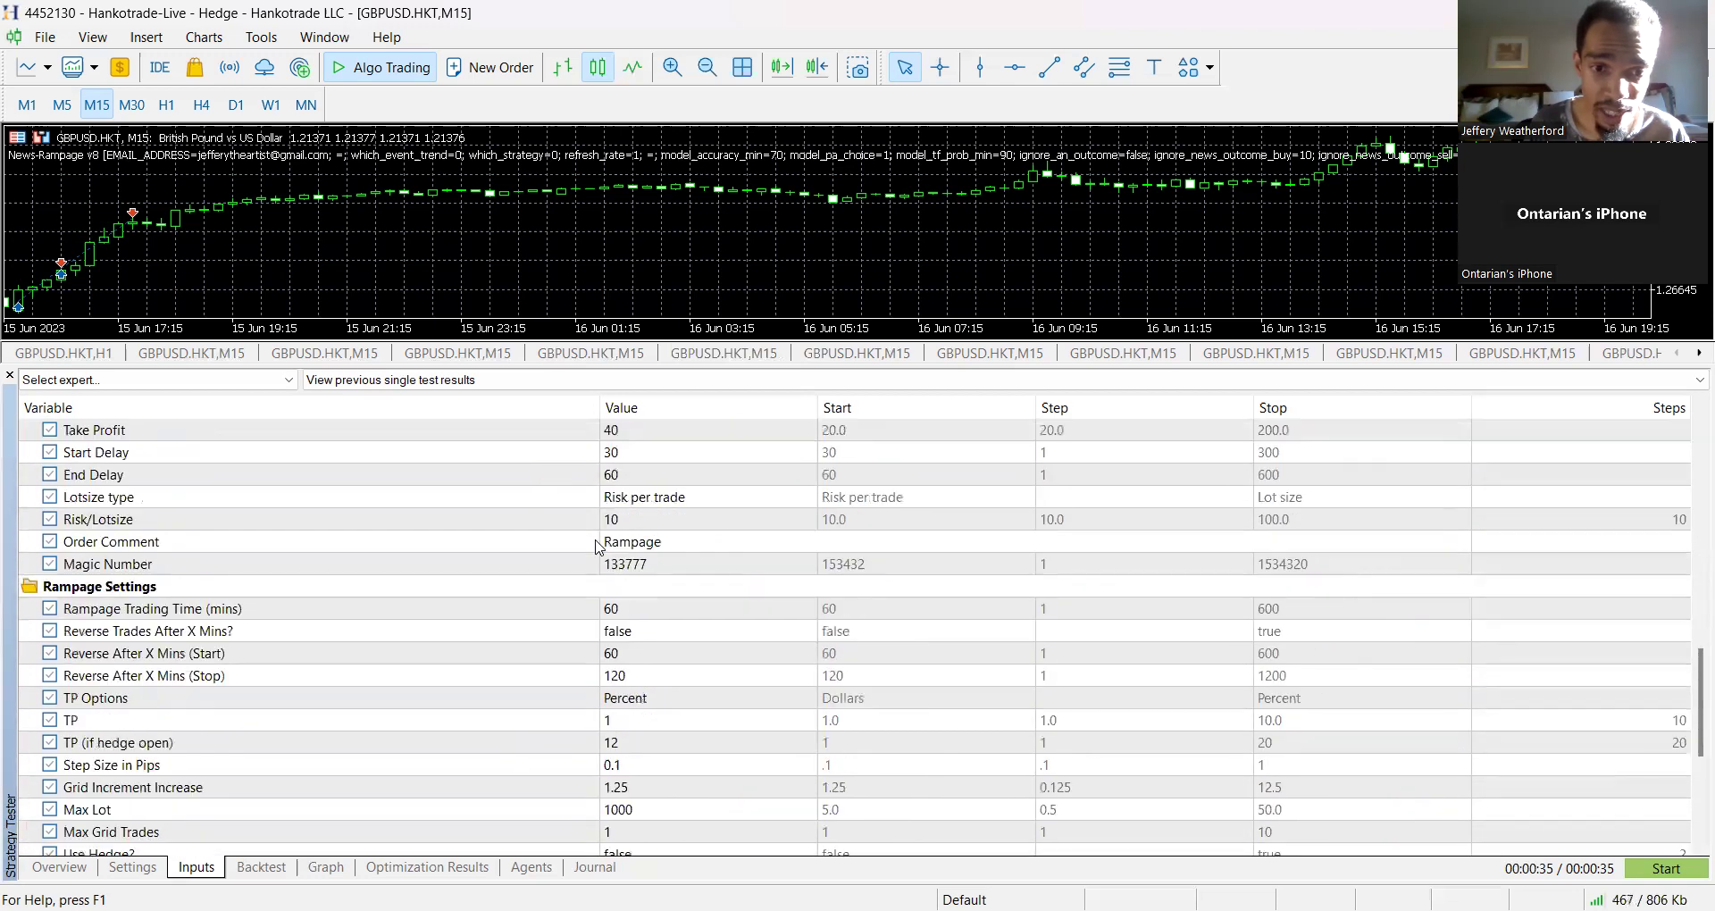
{"action": "left_click", "coordinate": [648, 566]}
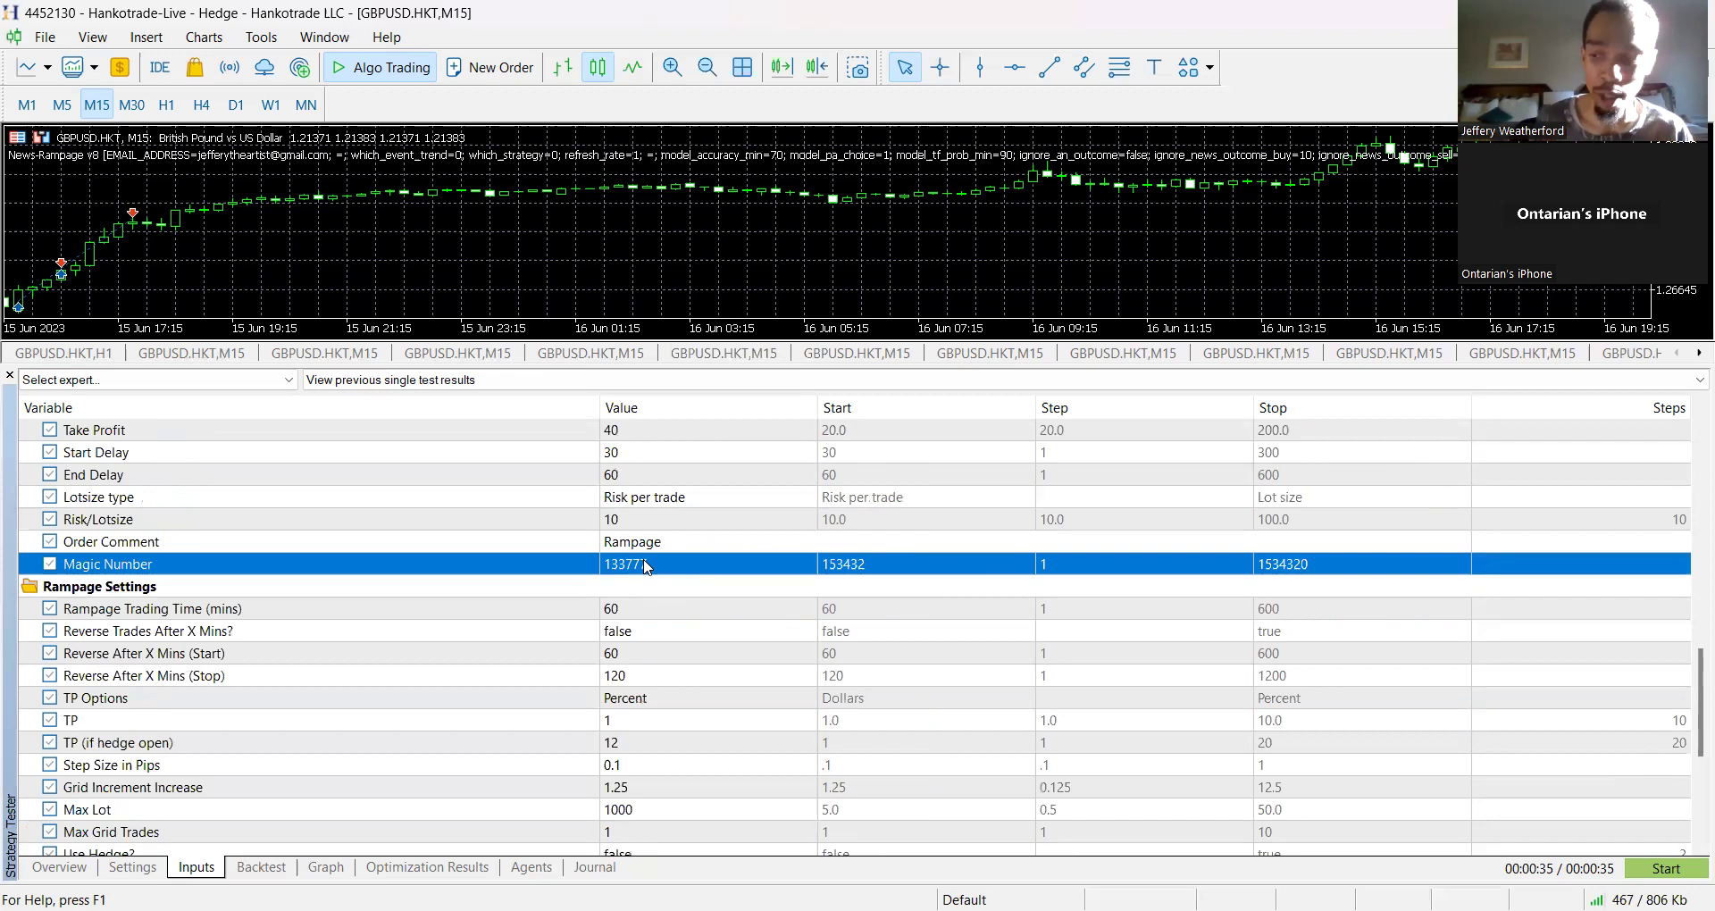
{"action": "left_click", "coordinate": [646, 565]}
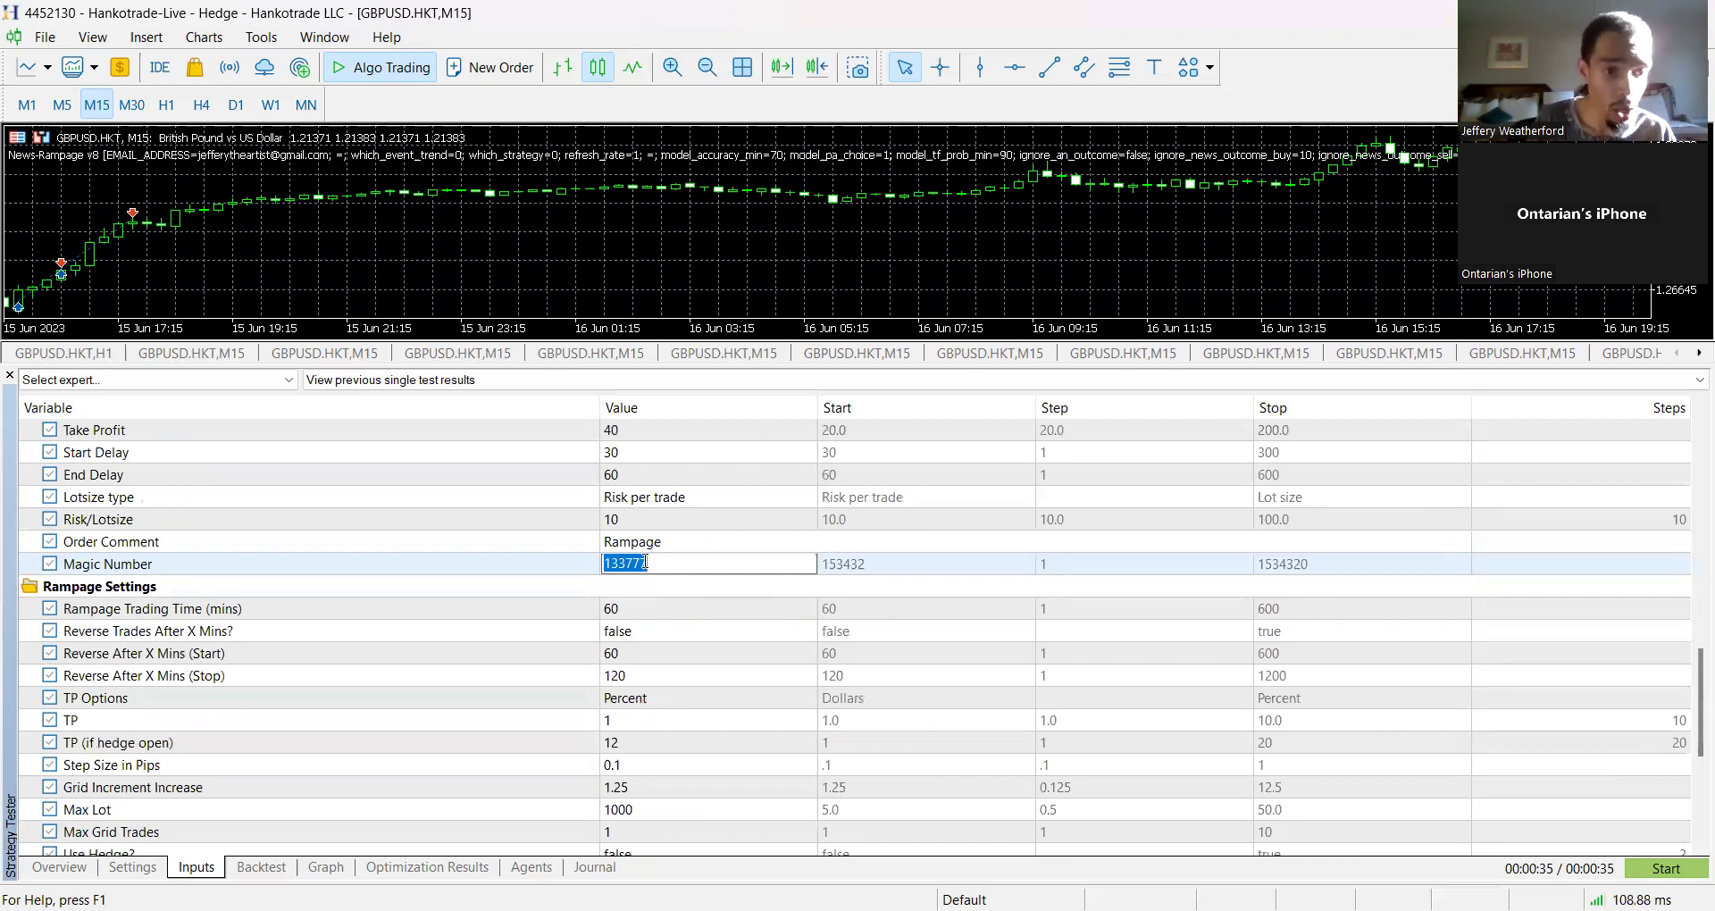
{"action": "scroll", "coordinate": [646, 564], "scroll_direction": "down", "scroll_amount": 5}
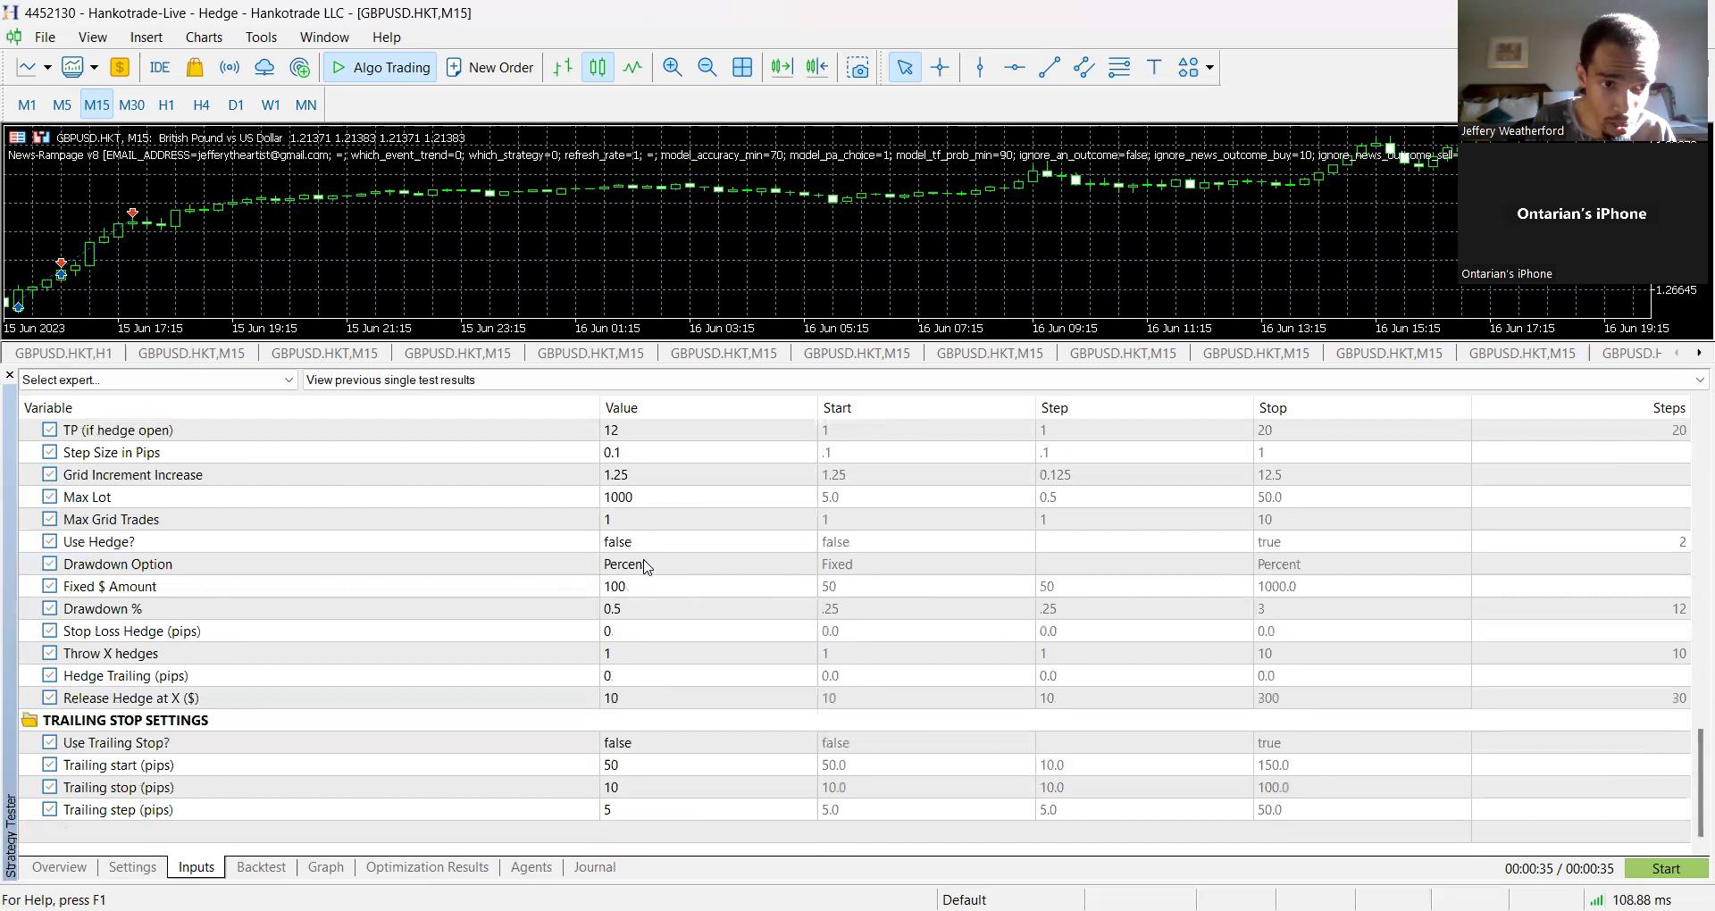
{"action": "scroll", "coordinate": [646, 567], "scroll_direction": "up", "scroll_amount": 2}
{"action": "scroll", "coordinate": [646, 566], "scroll_direction": "up", "scroll_amount": 2}
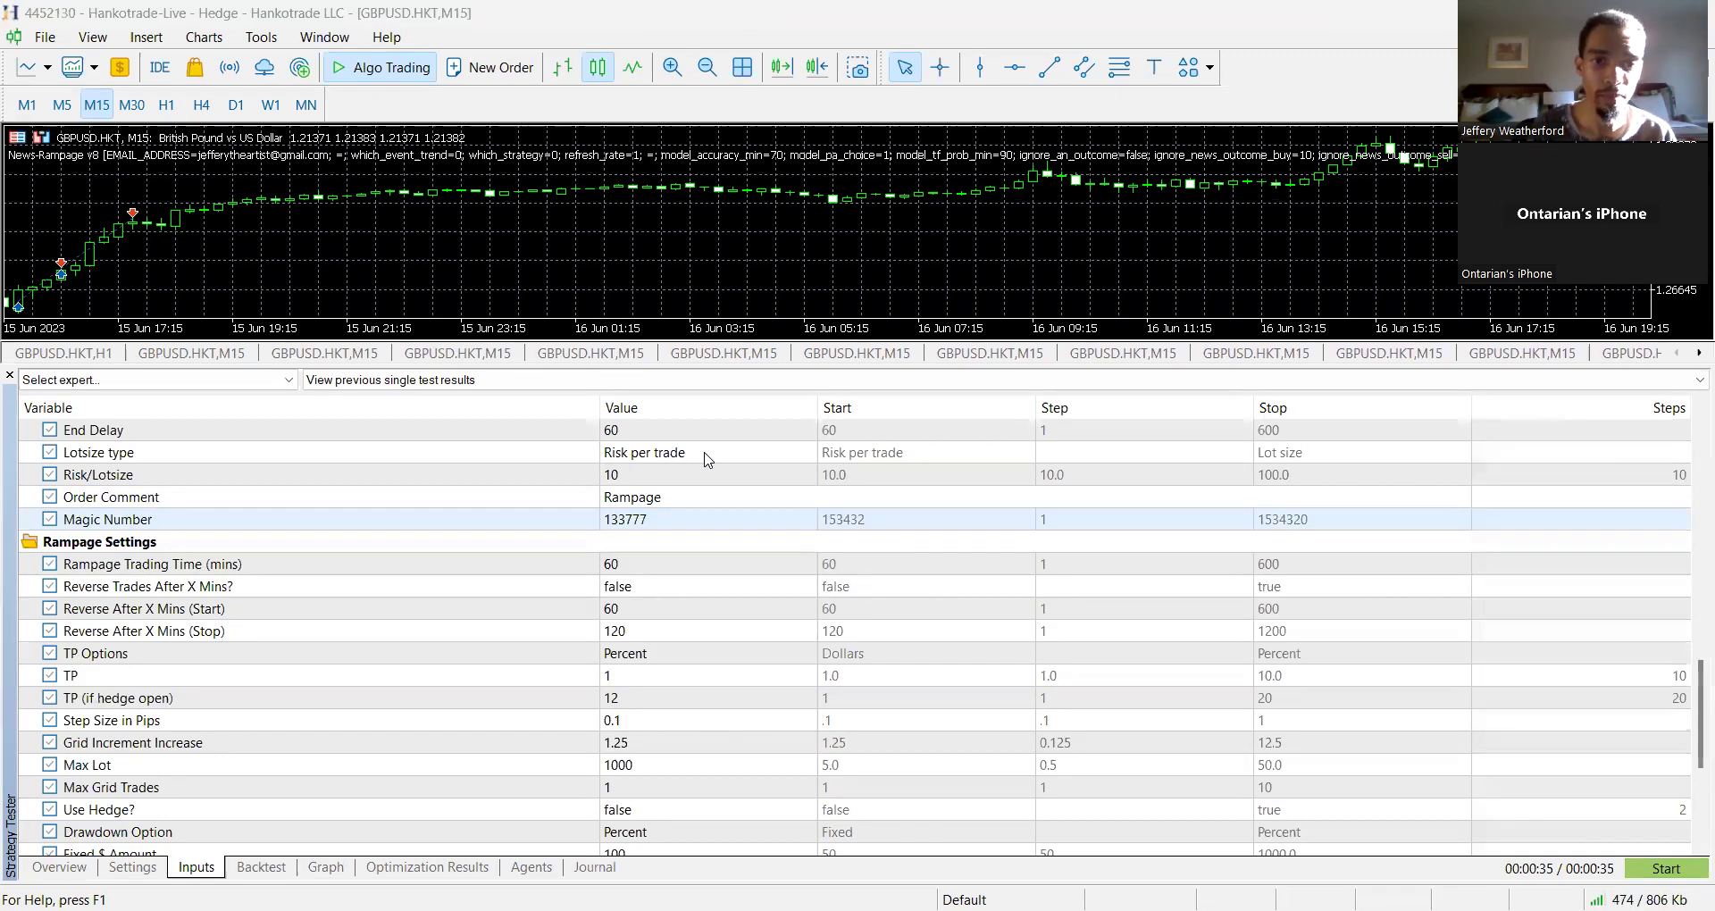
- Switch to the AUDUSD chart in TradingView and hide the watchlist to widen the chart
{"action": "key", "text": "alt+Tab"}
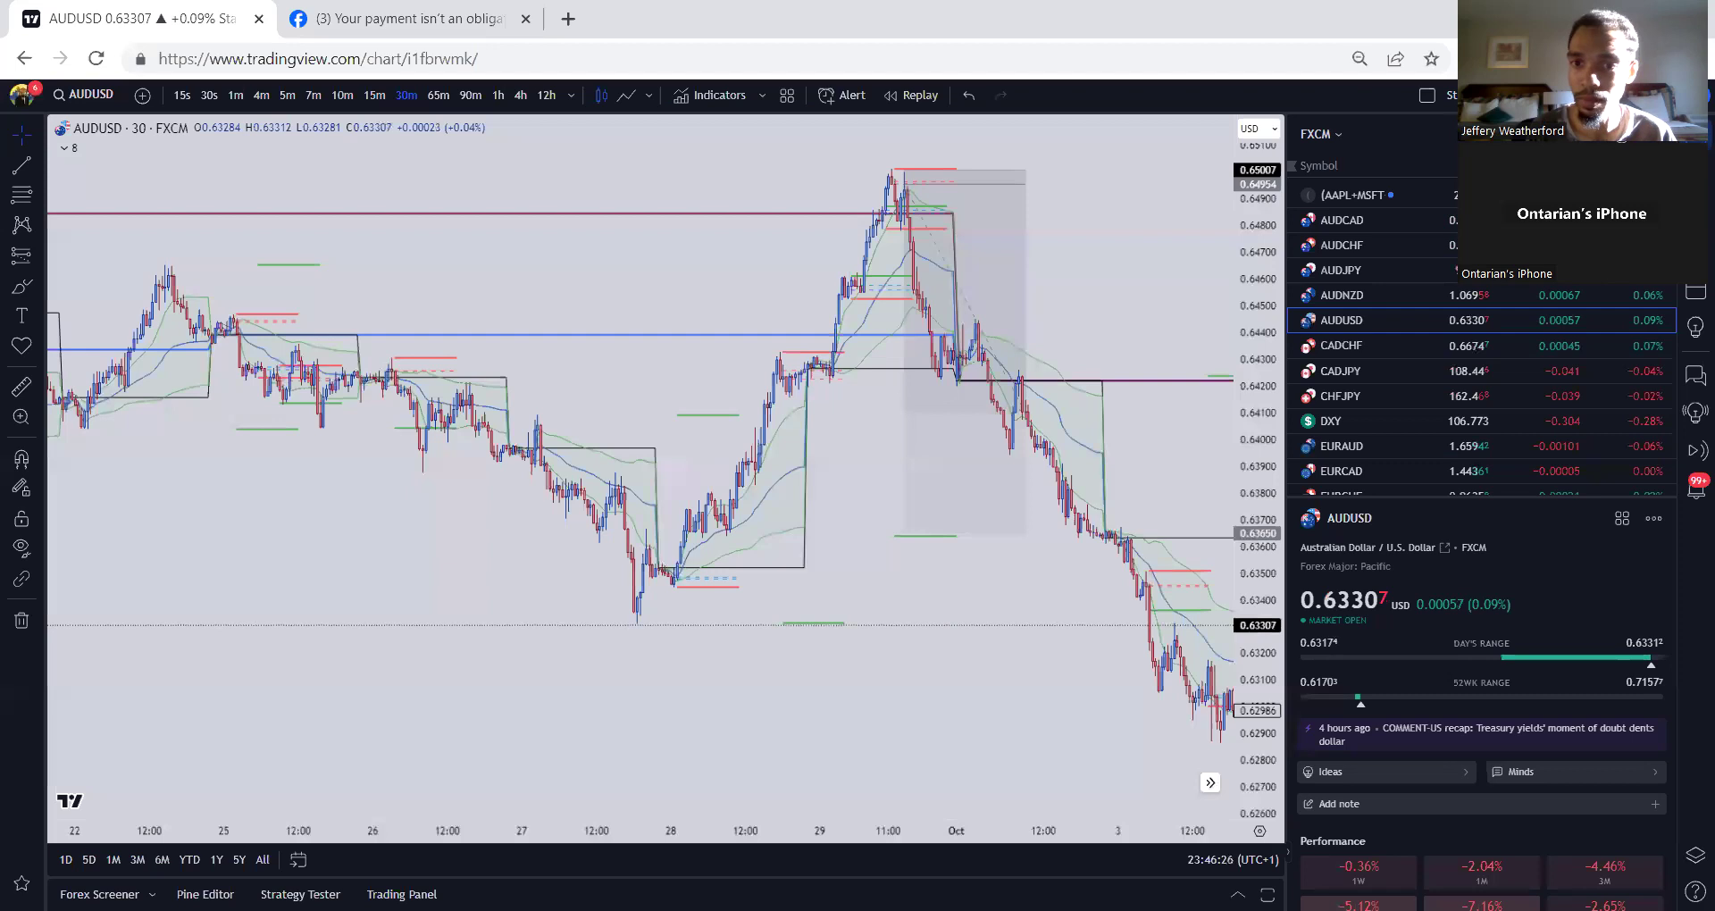
{"action": "left_click", "coordinate": [1696, 134]}
{"action": "scroll", "coordinate": [1252, 394], "scroll_direction": "down", "scroll_amount": 5}
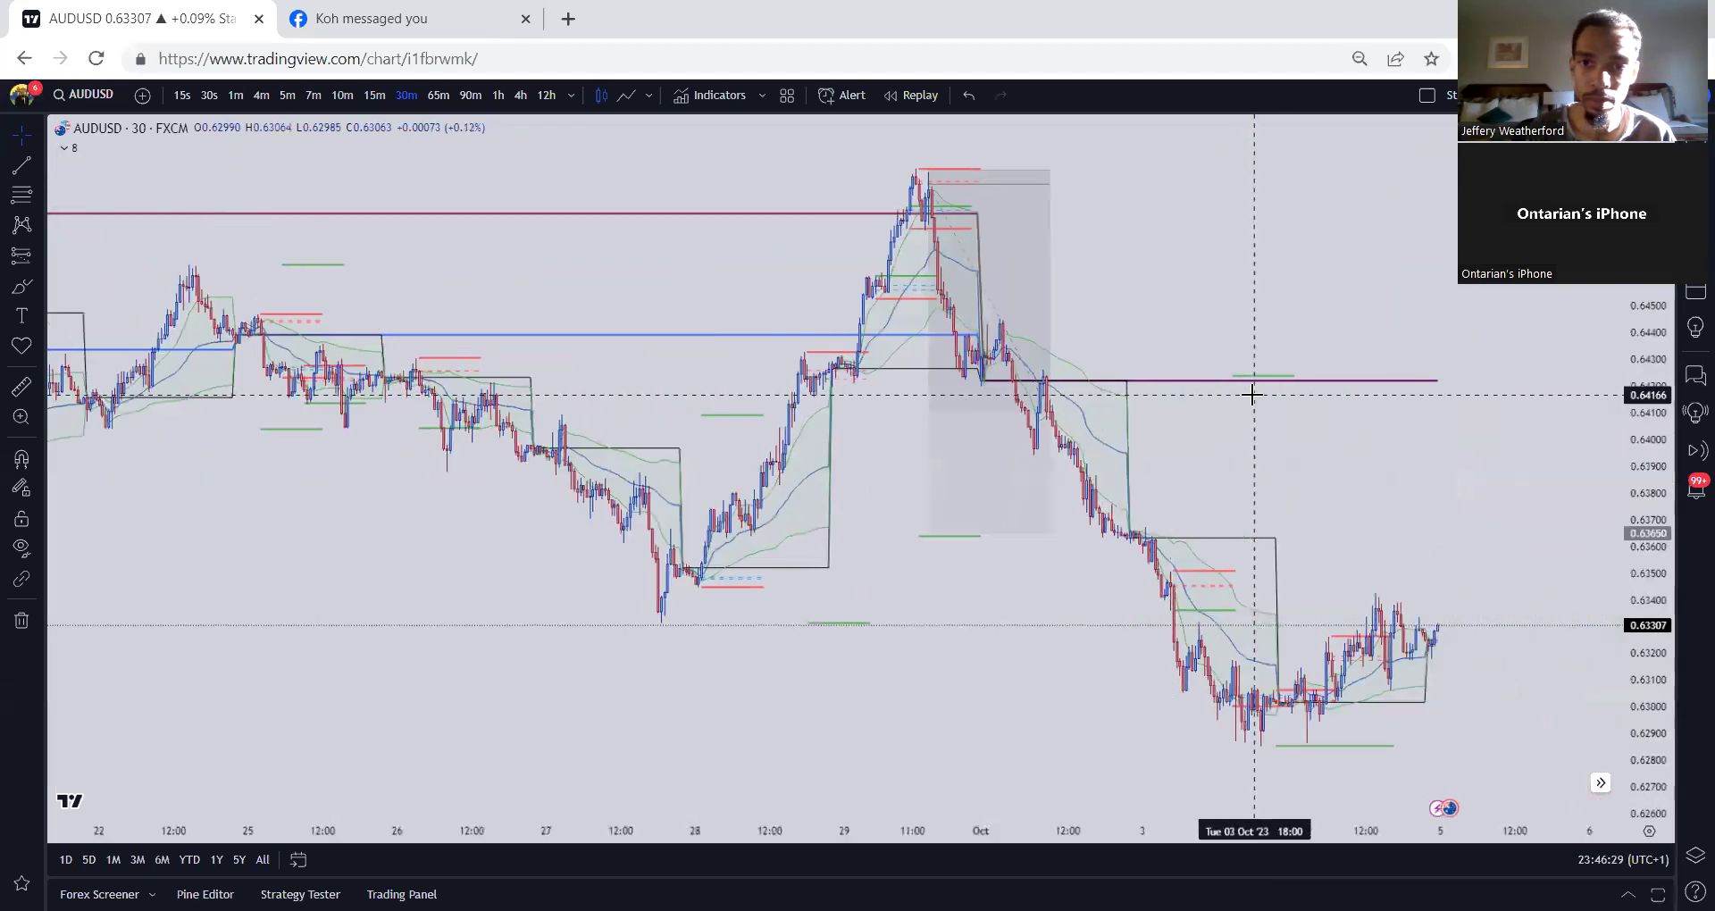
{"action": "scroll", "coordinate": [1252, 394], "scroll_direction": "right", "scroll_amount": 1}
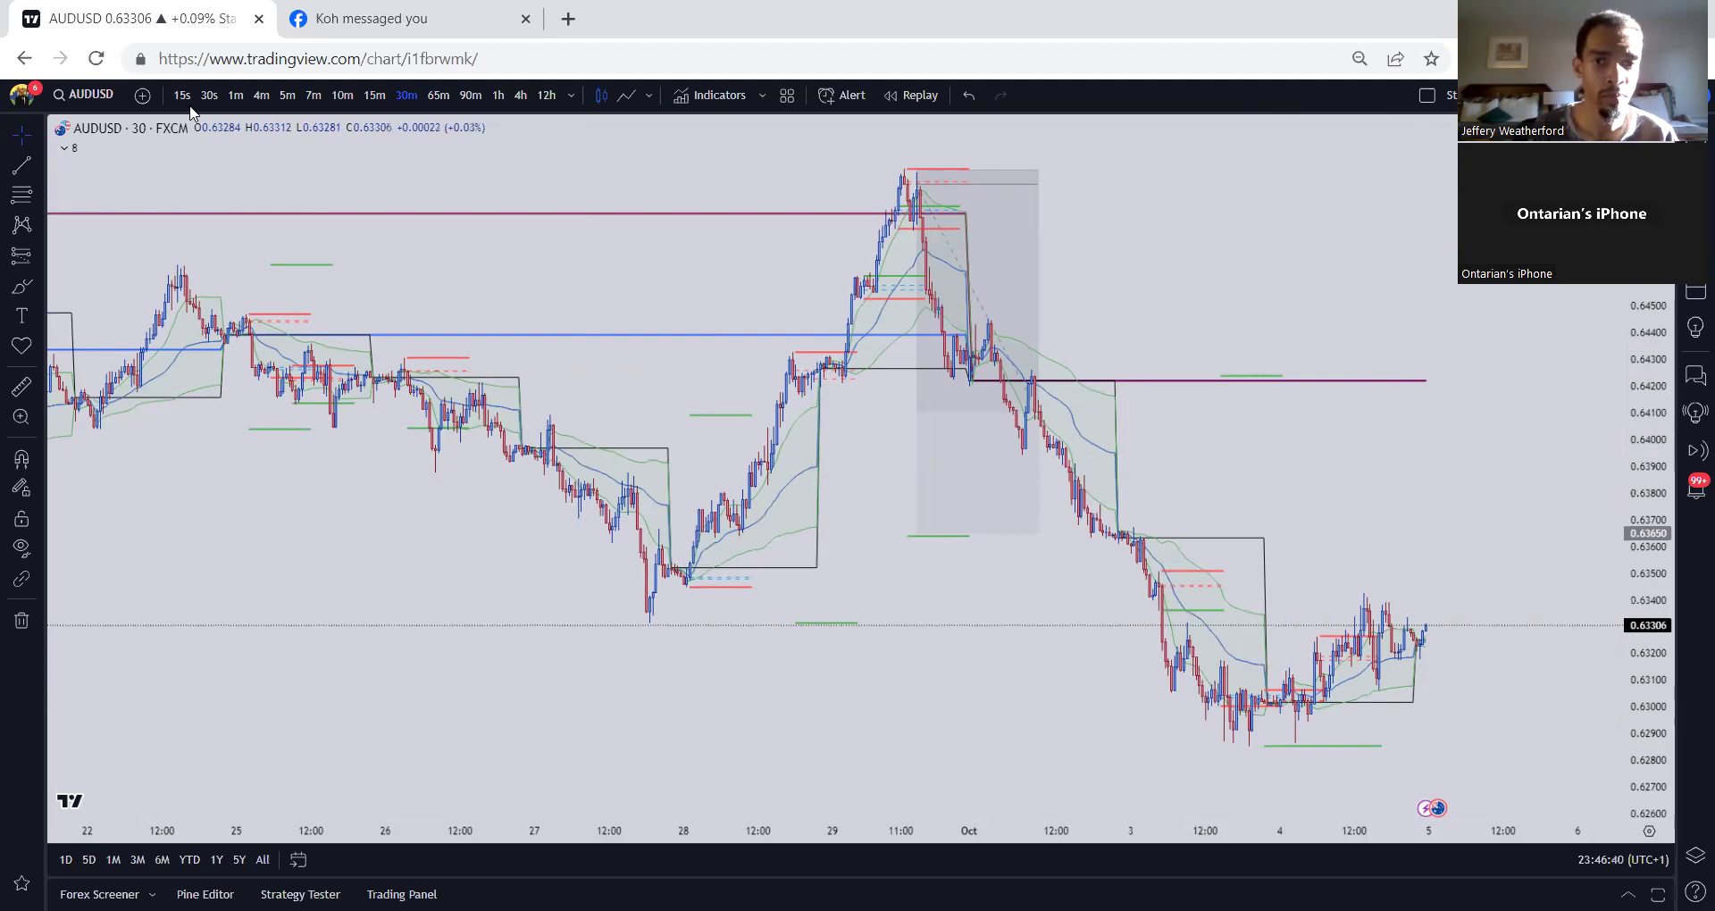
- Examine the AUDUSD 30-minute price action and select the short position drawn at the 29 September high to show its stop, target and risk/reward
{"action": "scroll", "coordinate": [762, 293], "scroll_direction": "down", "scroll_amount": 1}
{"action": "scroll", "coordinate": [762, 292], "scroll_direction": "down", "scroll_amount": 1}
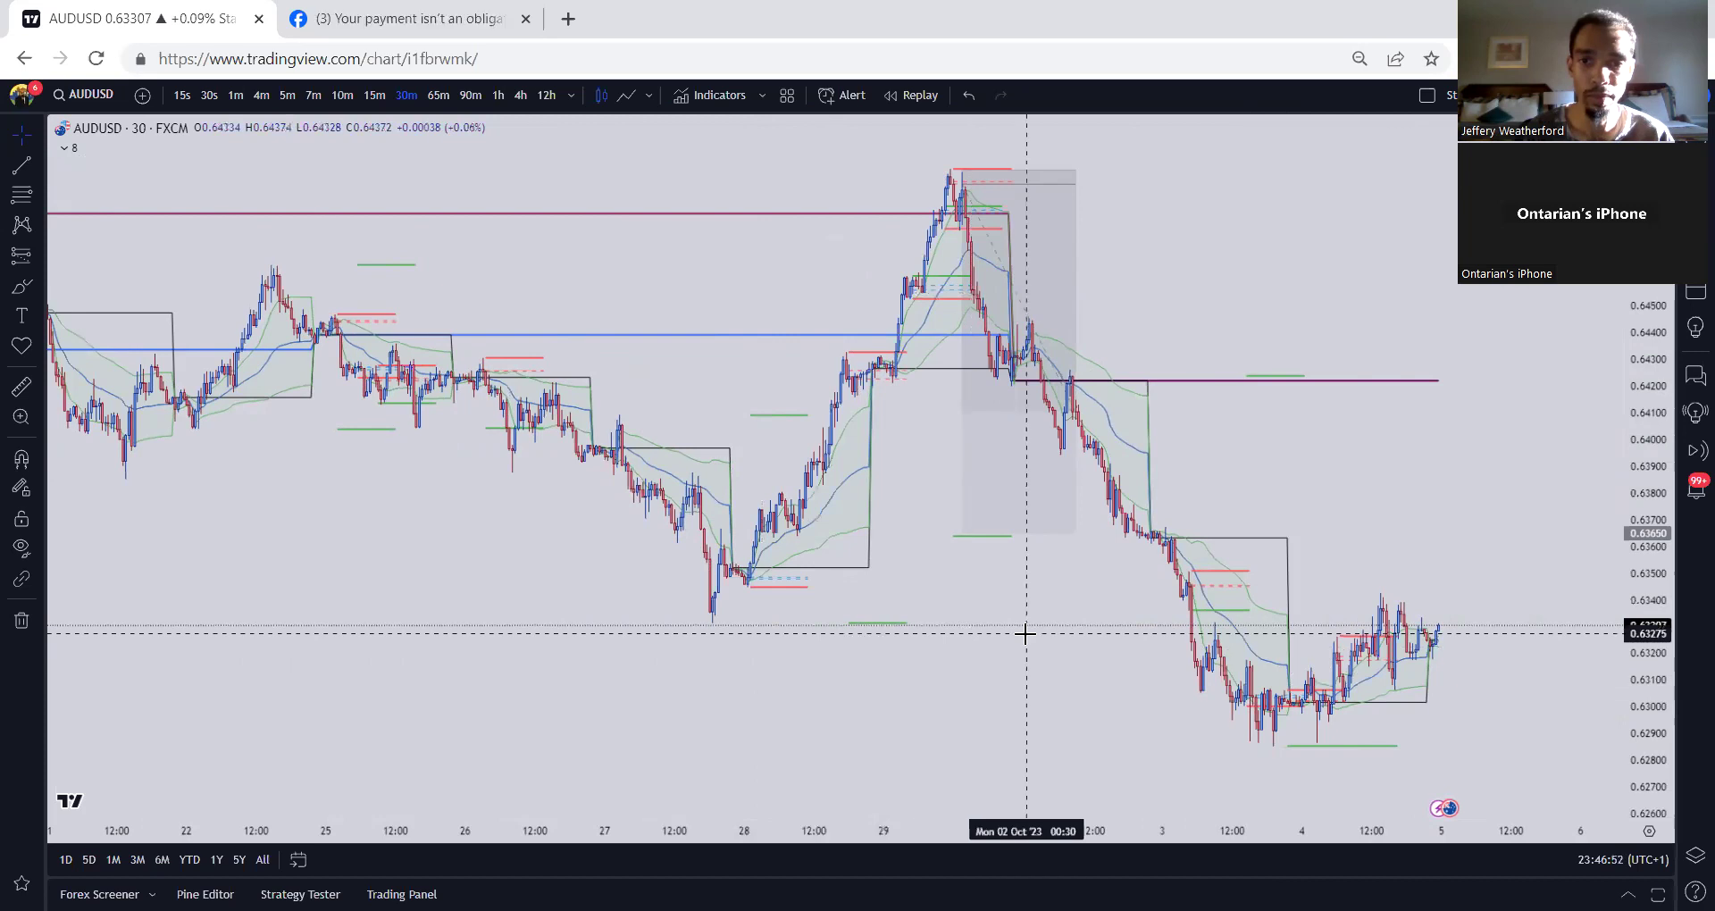
{"action": "scroll", "coordinate": [1025, 634], "scroll_direction": "down", "scroll_amount": 2}
{"action": "scroll", "coordinate": [1025, 634], "scroll_direction": "down", "scroll_amount": 1}
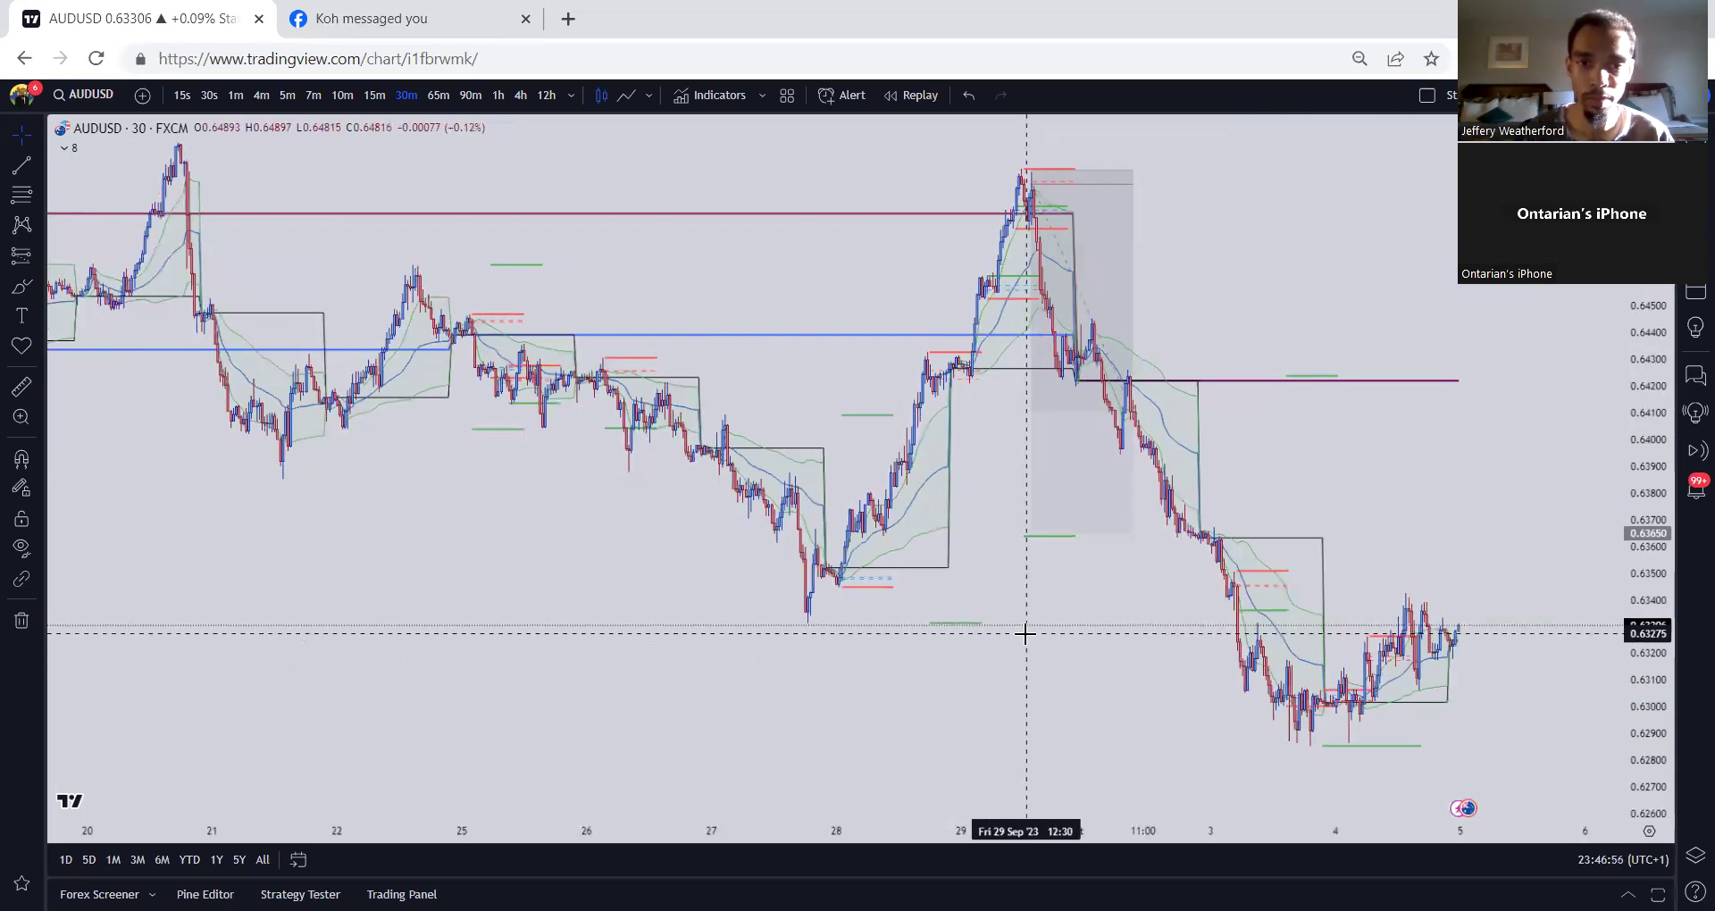
{"action": "scroll", "coordinate": [1025, 634], "scroll_direction": "up", "scroll_amount": 3}
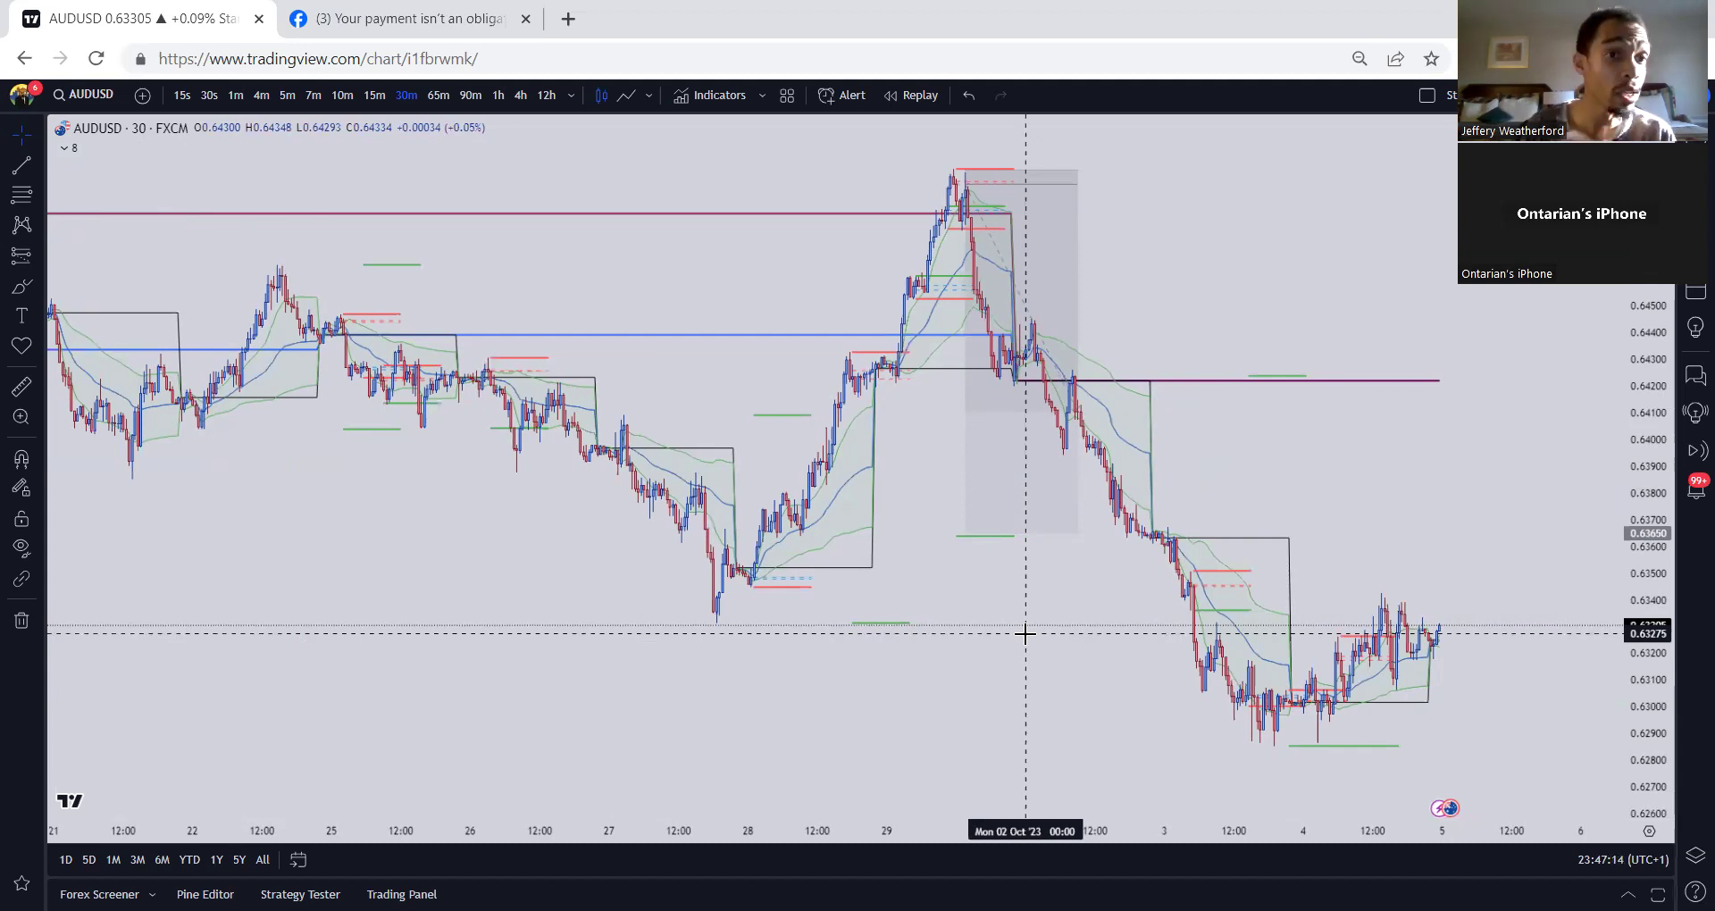
{"action": "left_click", "coordinate": [963, 189]}
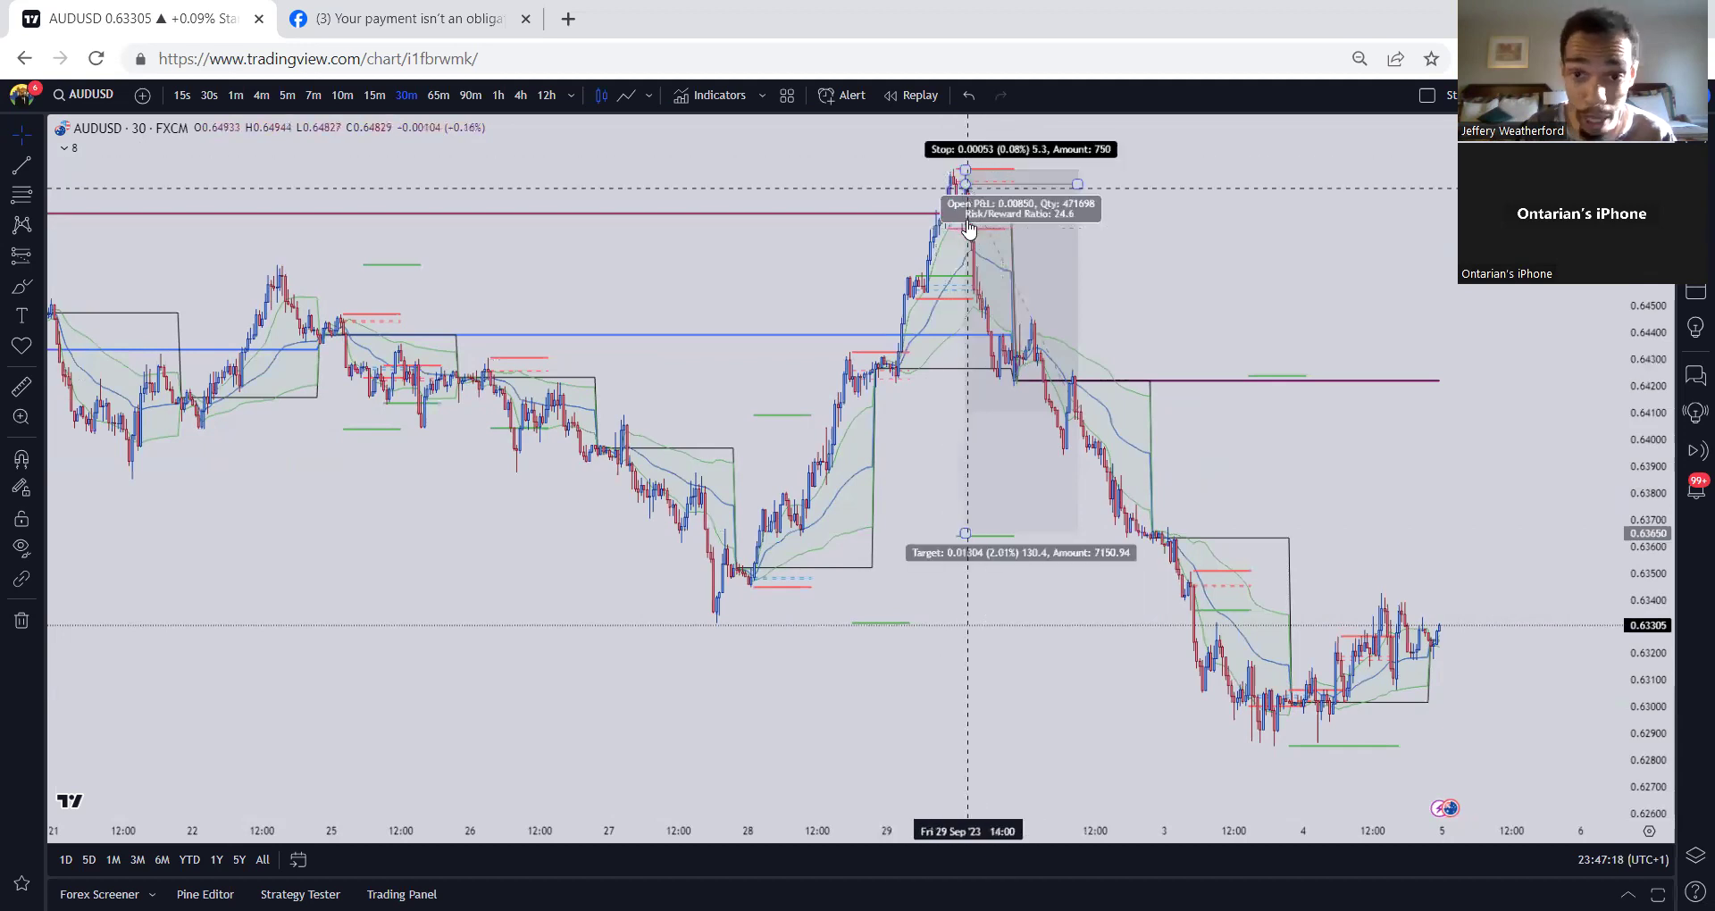